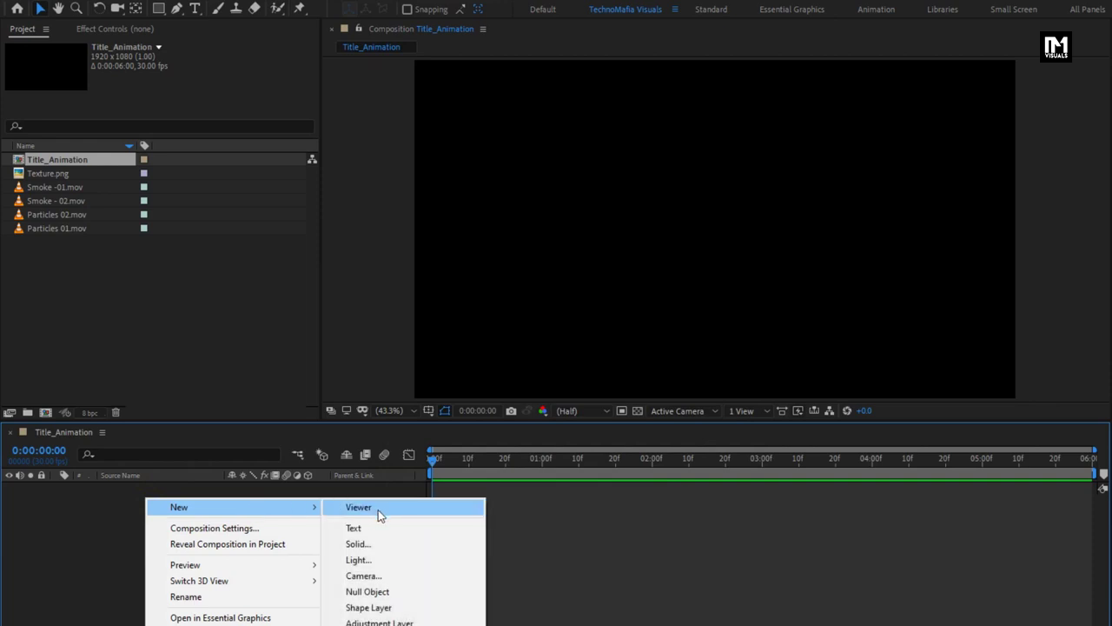
# Create a full-frame black solid named BG and apply the Gradient Ramp effect to it
pyautogui.click(379, 542)
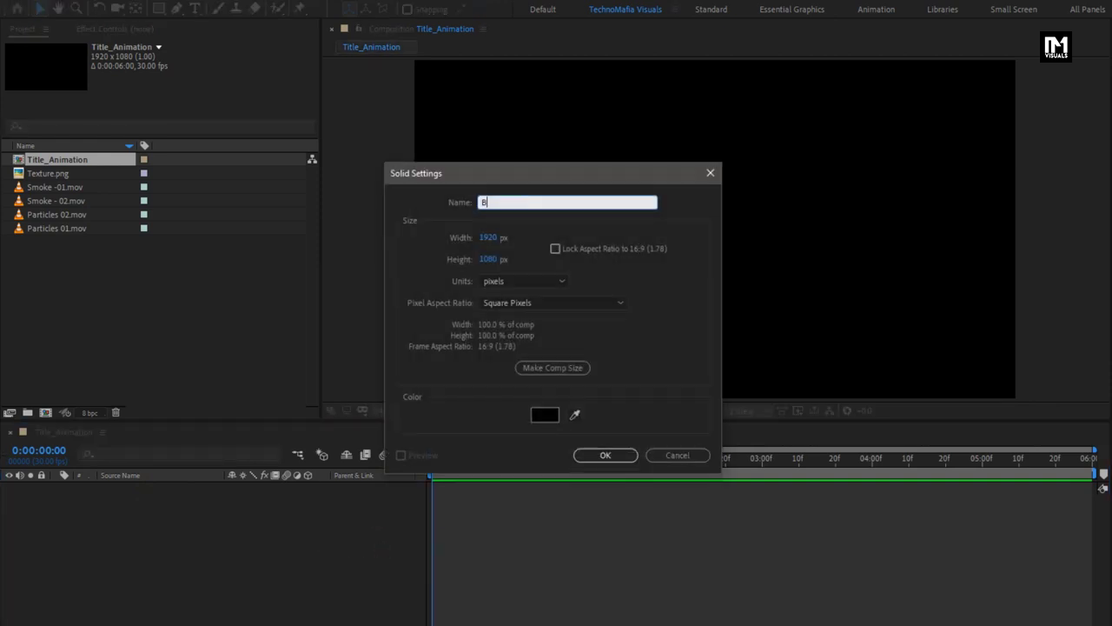
pyautogui.click(594, 455)
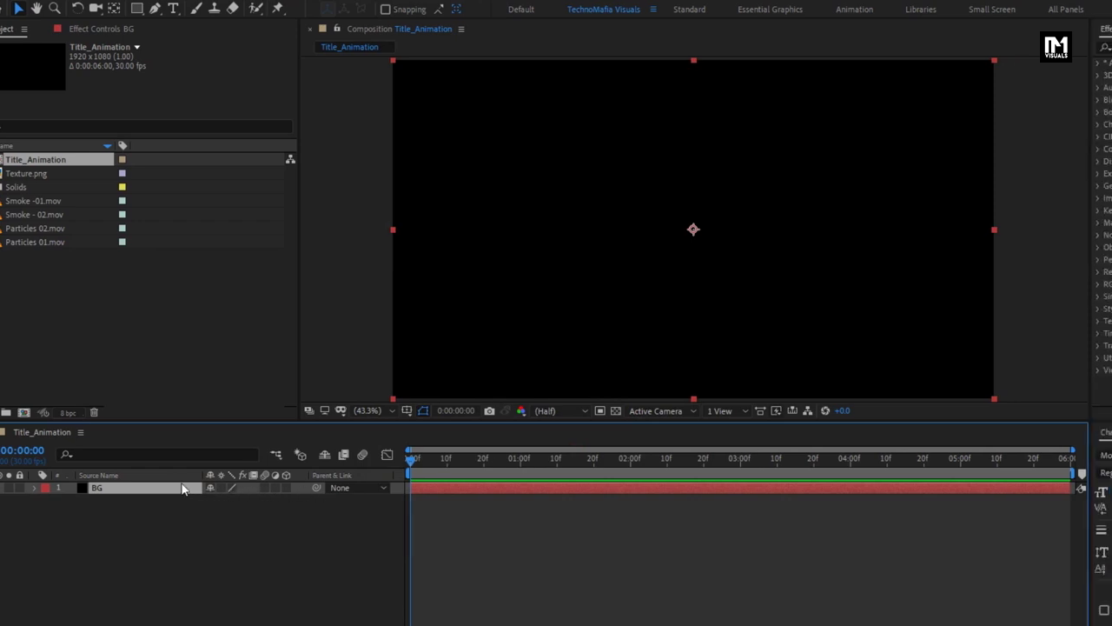
pyautogui.click(961, 49)
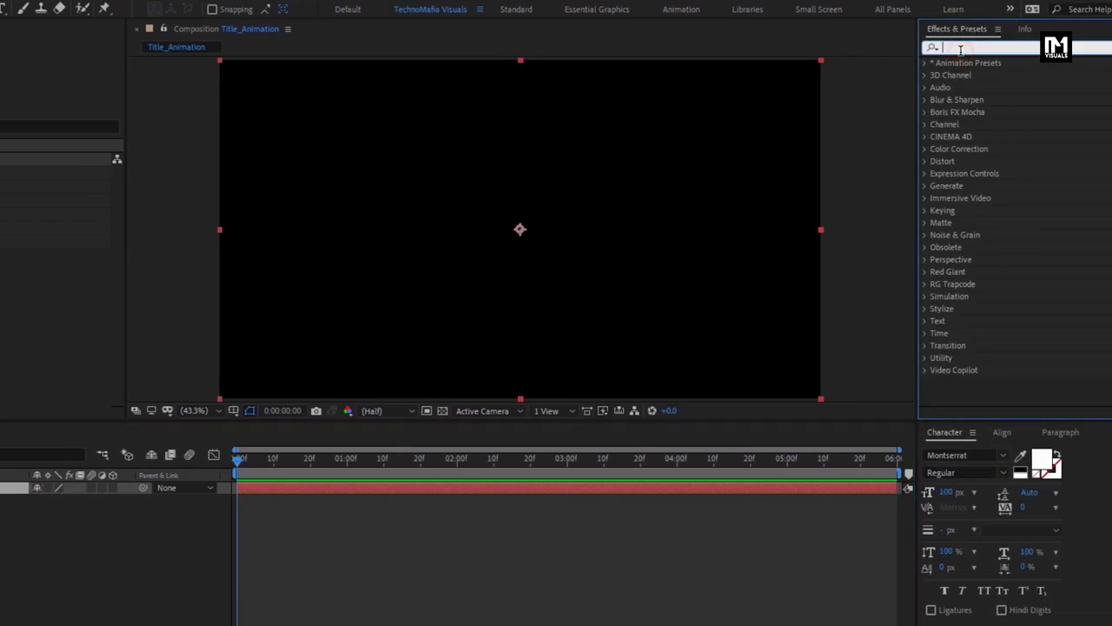
pyautogui.write('ramp')
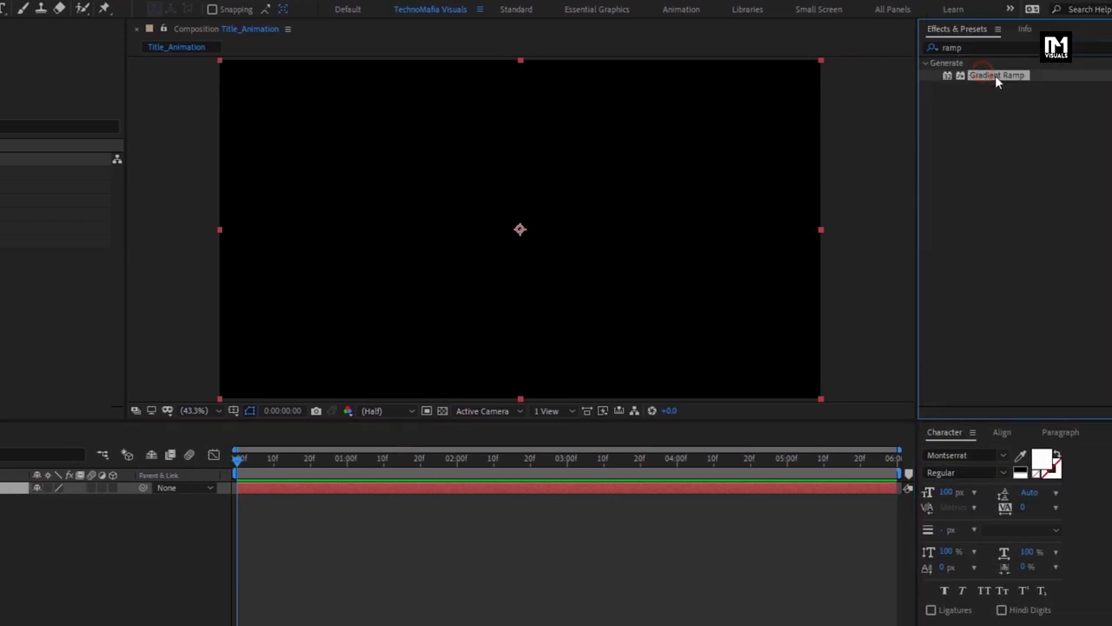
pyautogui.moveTo(995, 75); pyautogui.dragTo(580, 248)
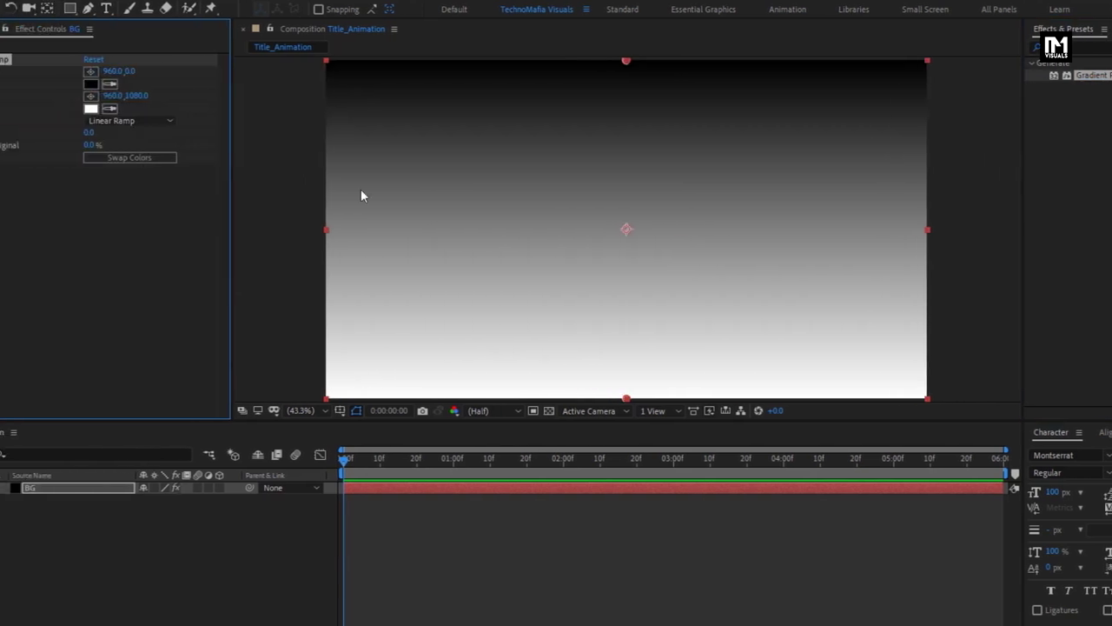
# Set the gradient's start color to dark navy 090C15 and its end color to near-black 0D0A0A
pyautogui.click(182, 86)
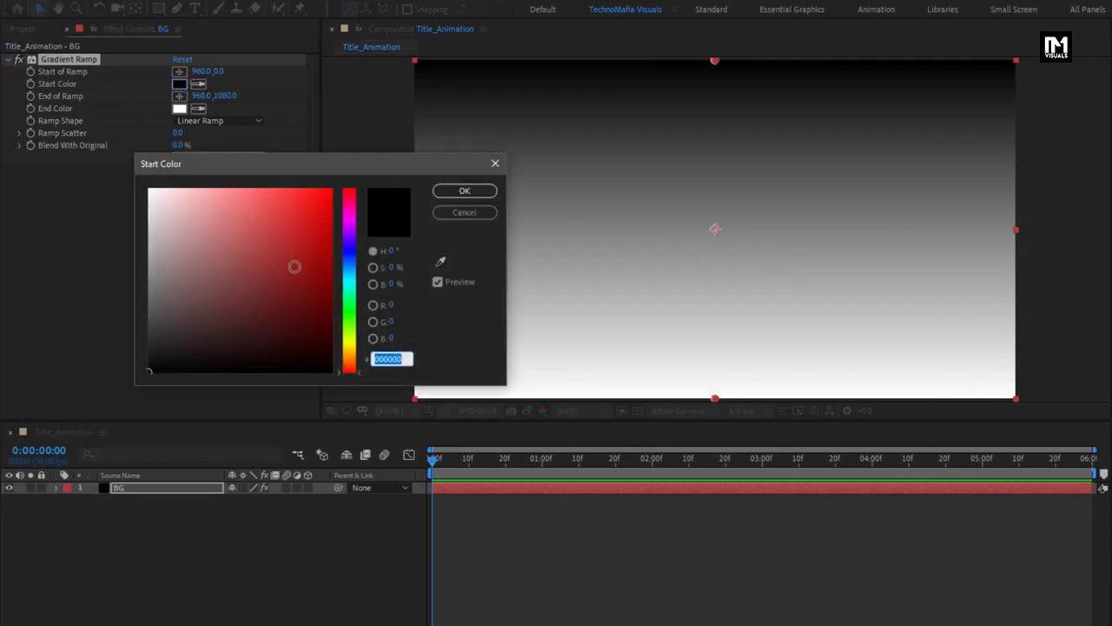
pyautogui.click(347, 255)
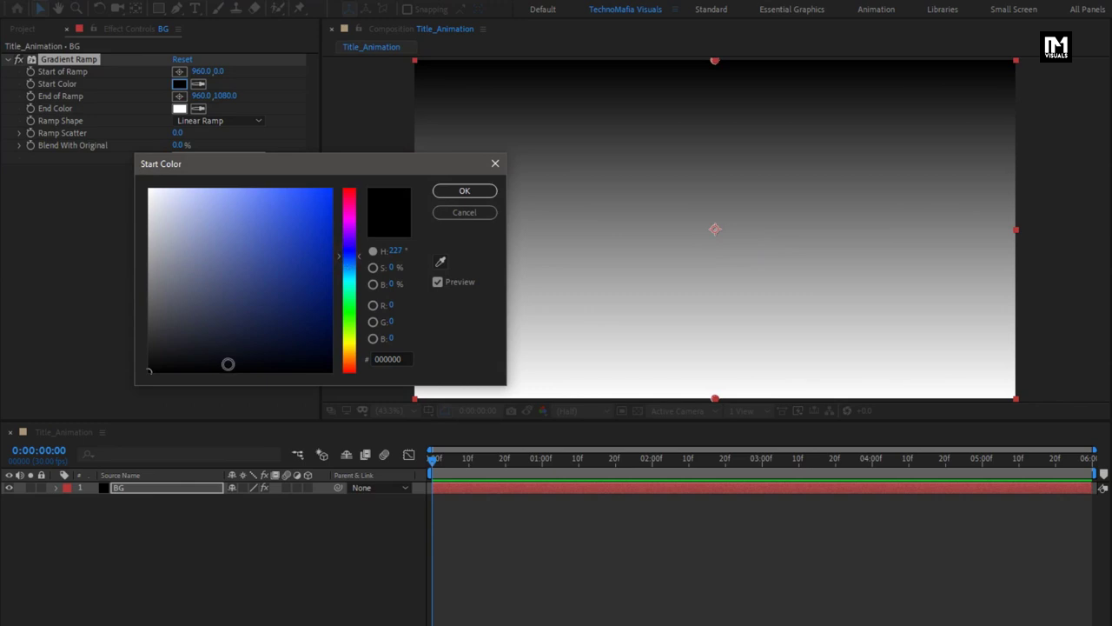
pyautogui.moveTo(246, 363); pyautogui.dragTo(257, 357)
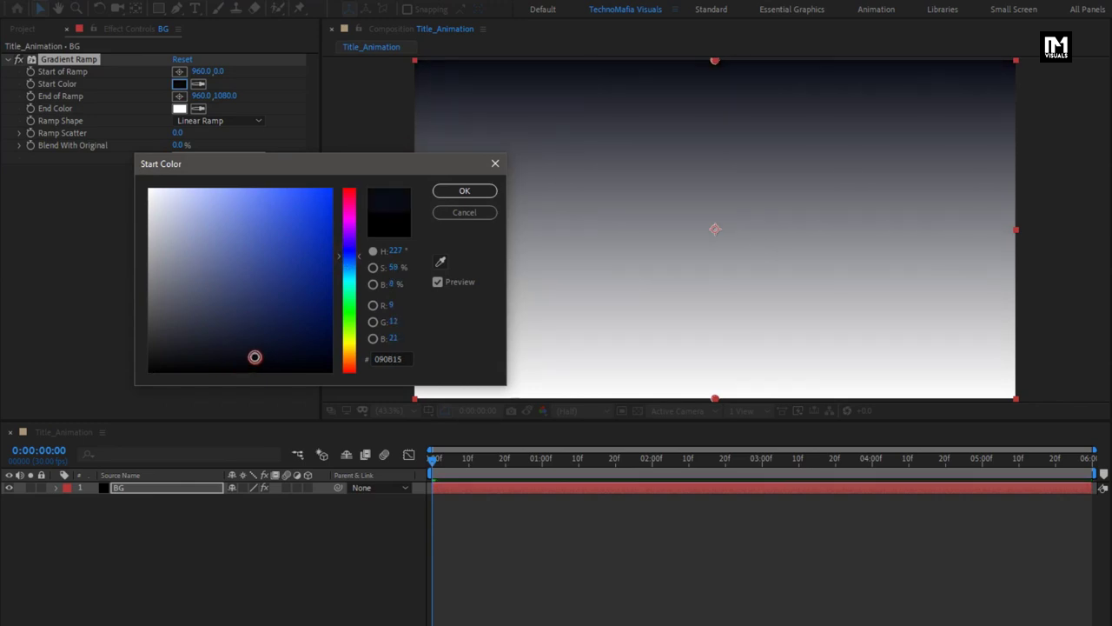
pyautogui.click(444, 191)
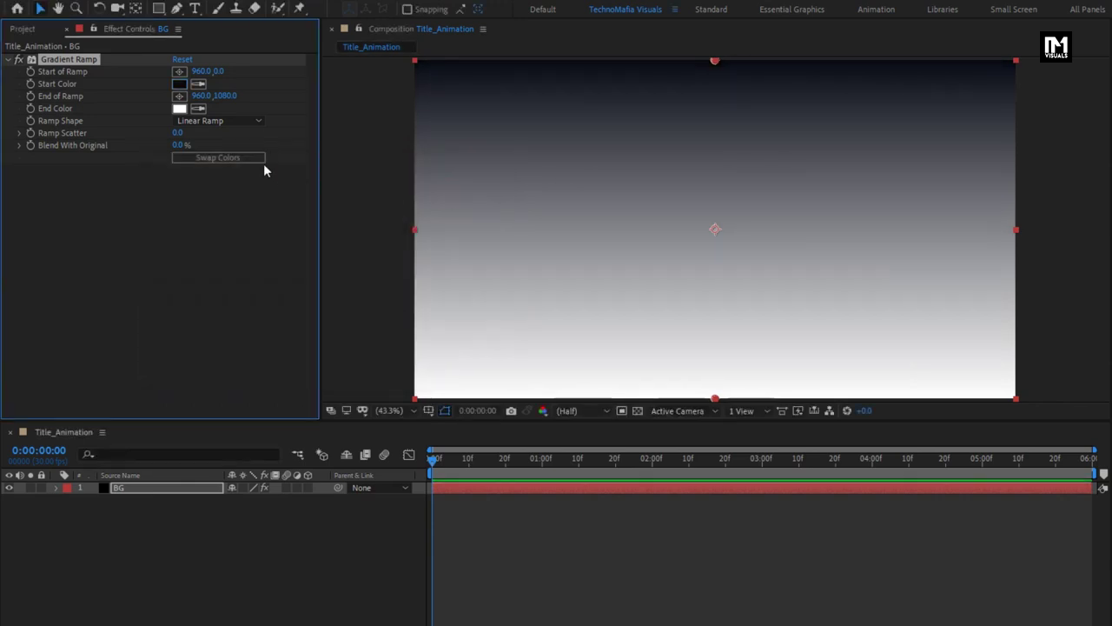
pyautogui.click(179, 107)
pyautogui.click(189, 362)
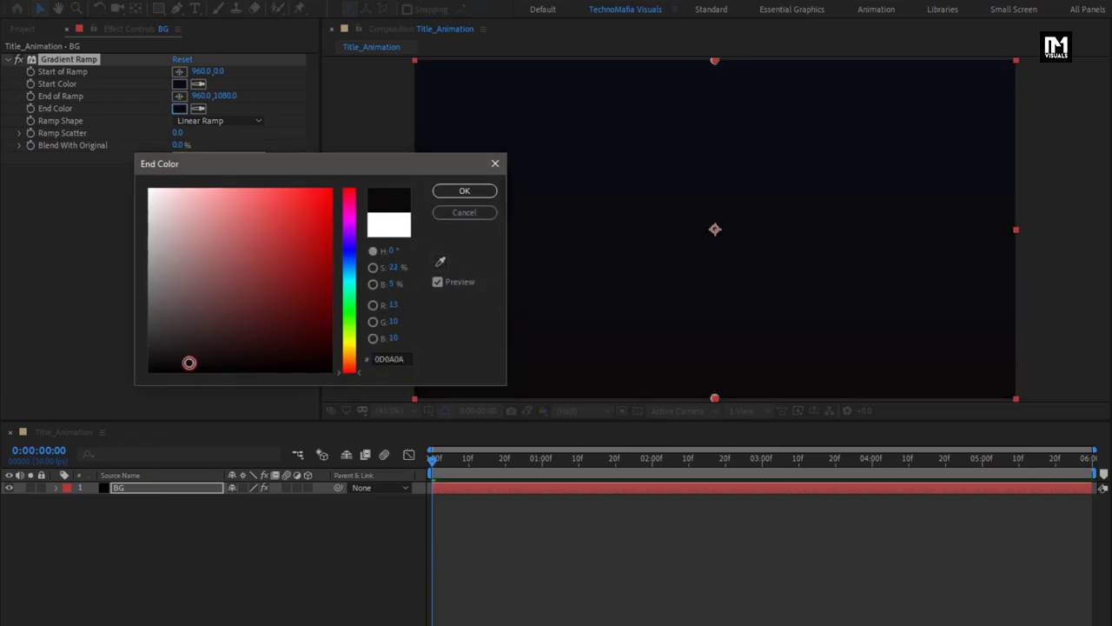
pyautogui.click(464, 191)
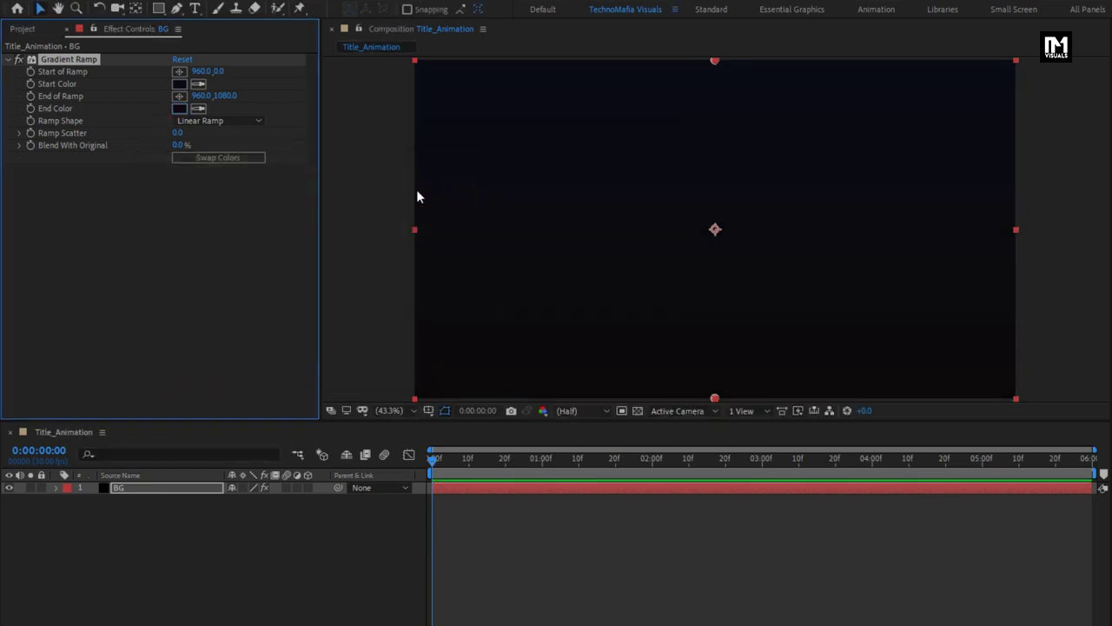
# Change the gradient's shape to Radial Ramp and set its ramp scatter to 500
pyautogui.click(179, 120)
pyautogui.click(214, 153)
pyautogui.write('50')
# Lighten the gradient's start color slightly to navy 0B0E1B
pyautogui.click(178, 85)
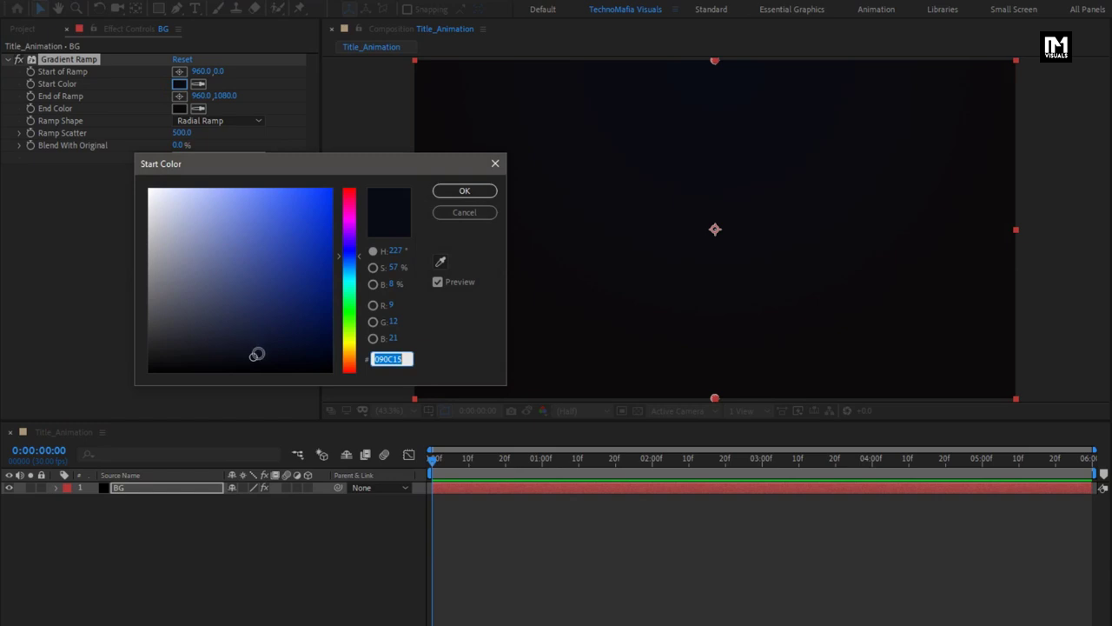
pyautogui.click(258, 356)
pyautogui.moveTo(258, 355); pyautogui.dragTo(259, 351)
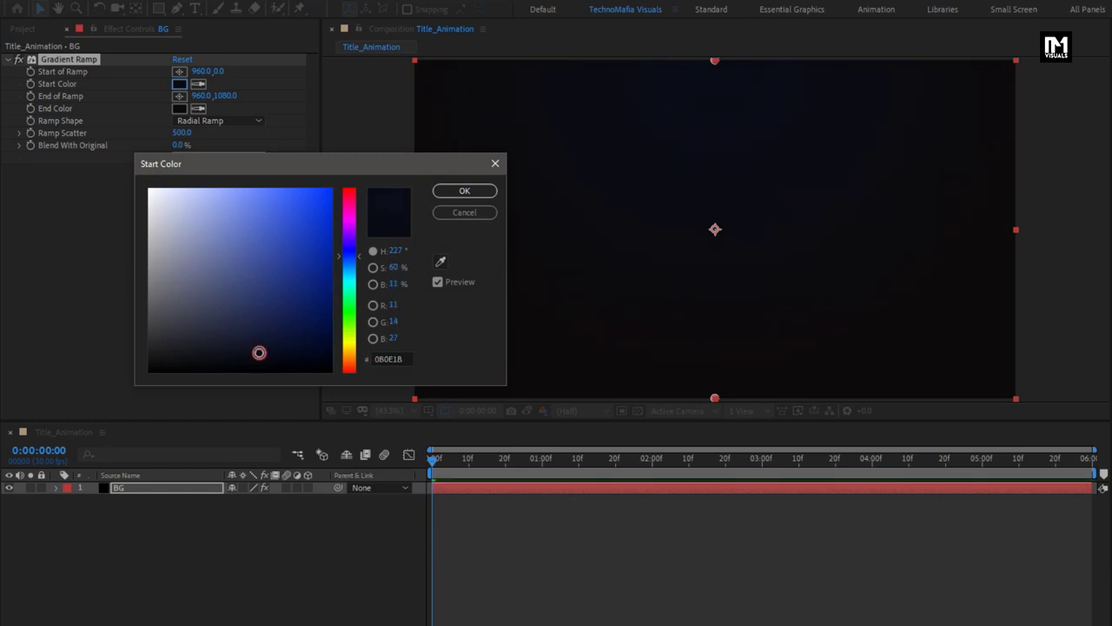
pyautogui.click(464, 190)
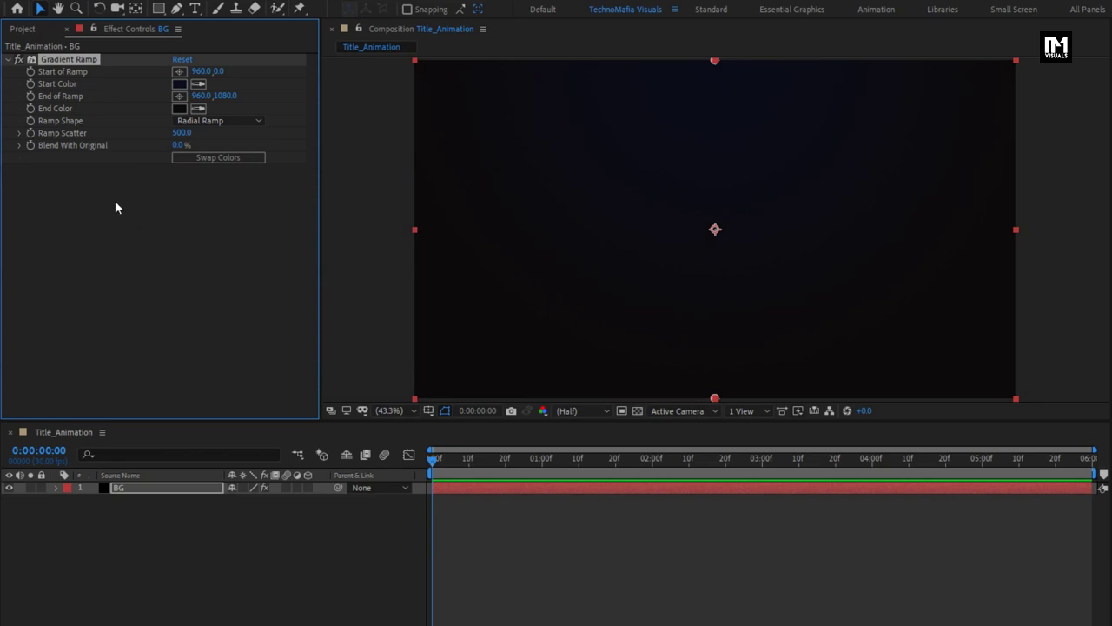
# Add a text layer reading "IRON HEART" near the middle of the composition
pyautogui.click(196, 10)
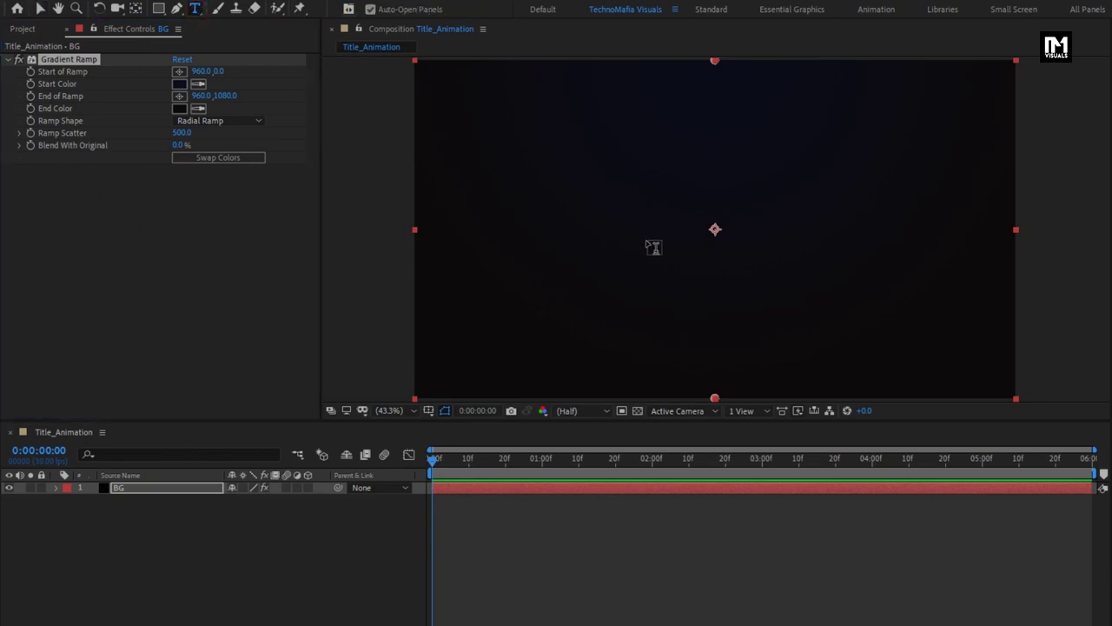
pyautogui.click(648, 243)
pyautogui.write('IRO')
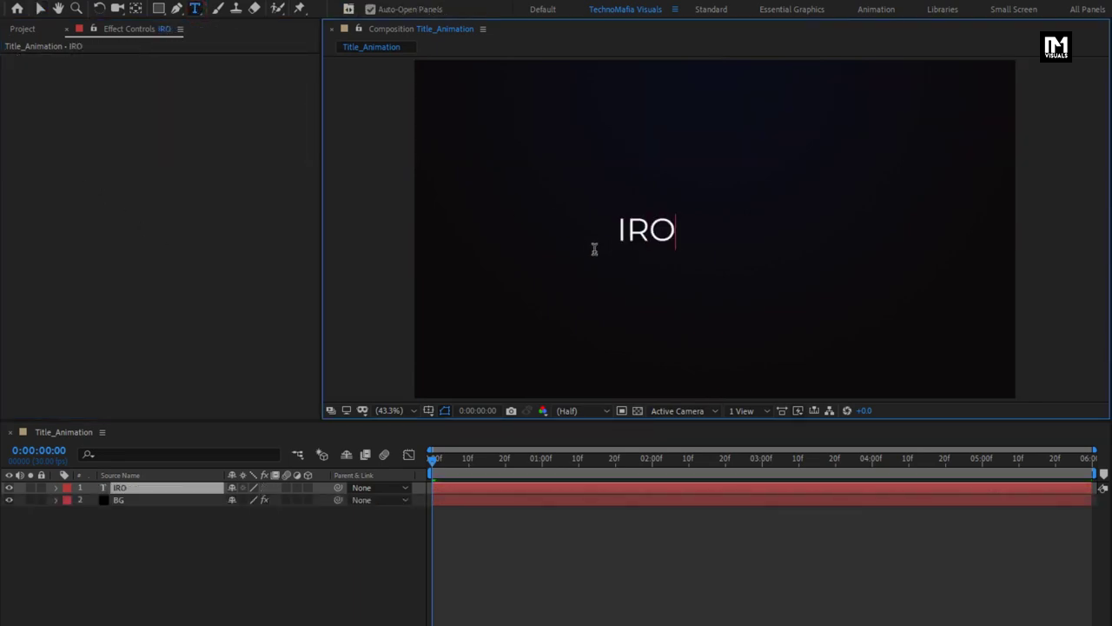
pyautogui.write('N HEART')
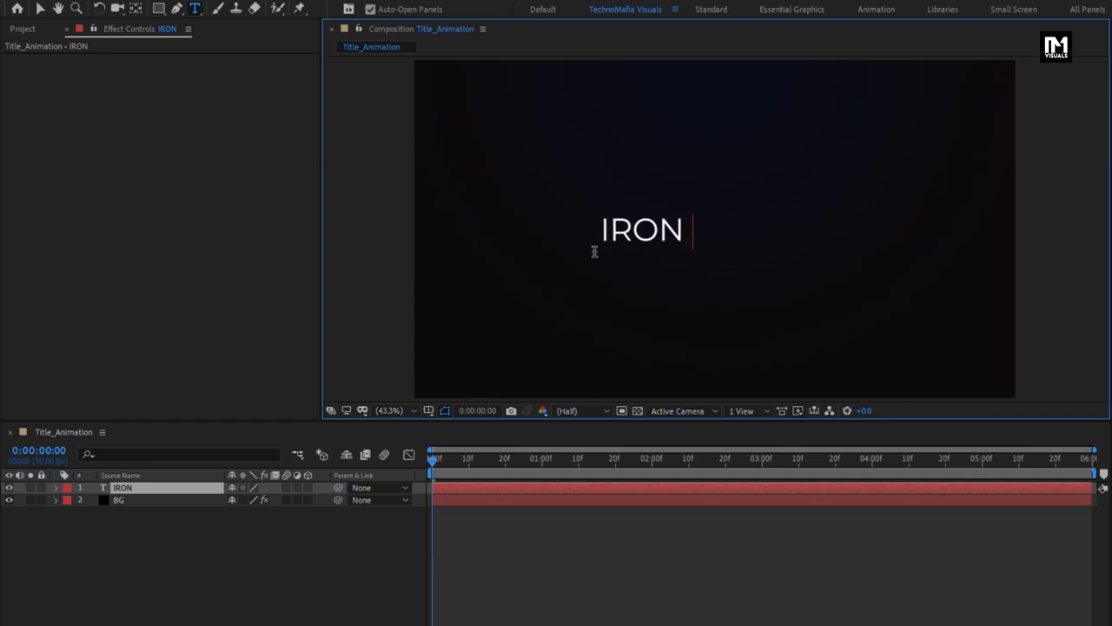
pyautogui.press('Escape')
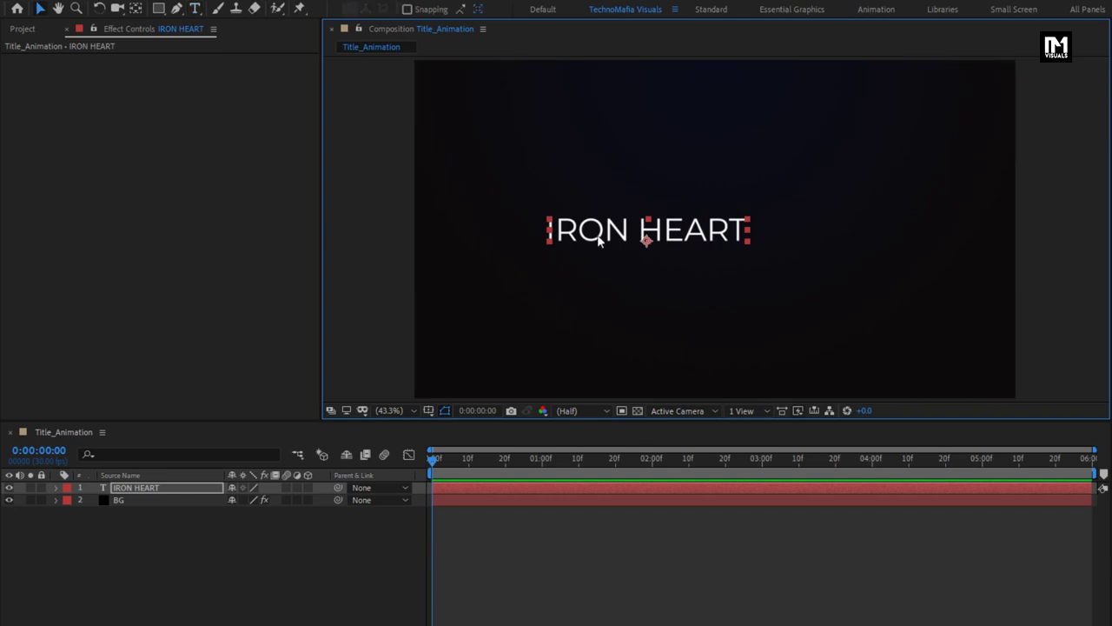
# Set the IRON HEART text to the IRON MAN OF WAR 2 NCV font at 296 px
pyautogui.click(946, 456)
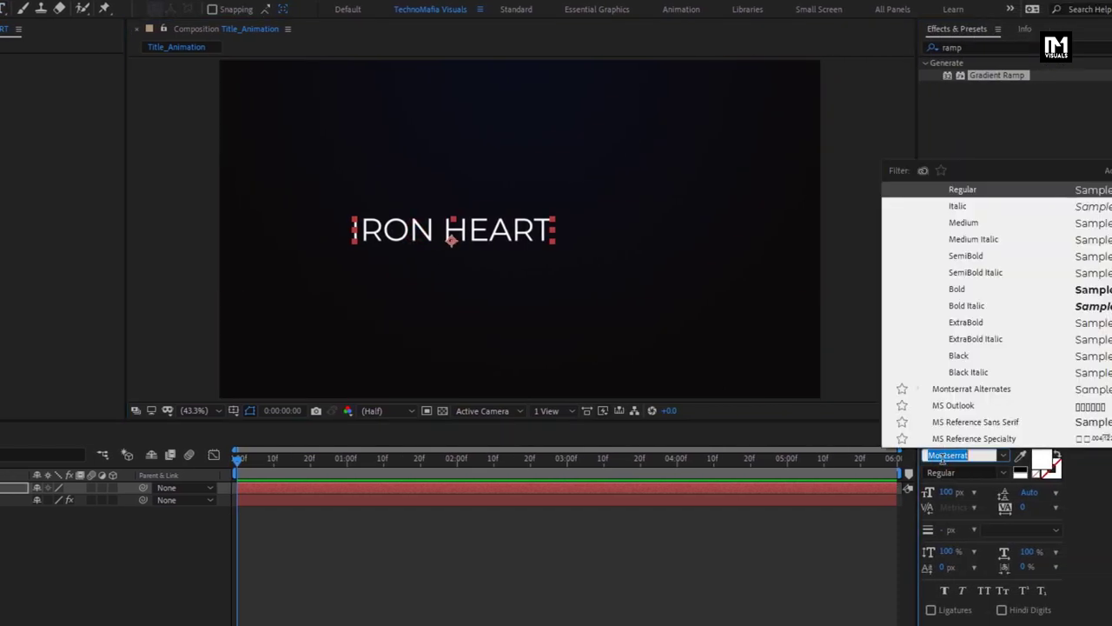
pyautogui.write('iron')
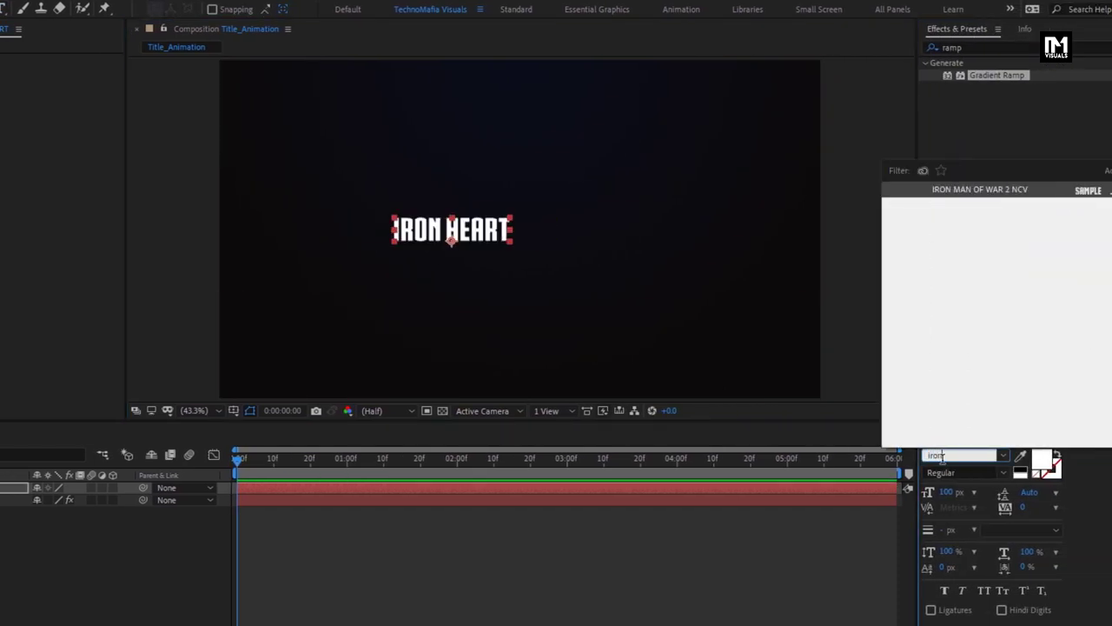
pyautogui.press('Return')
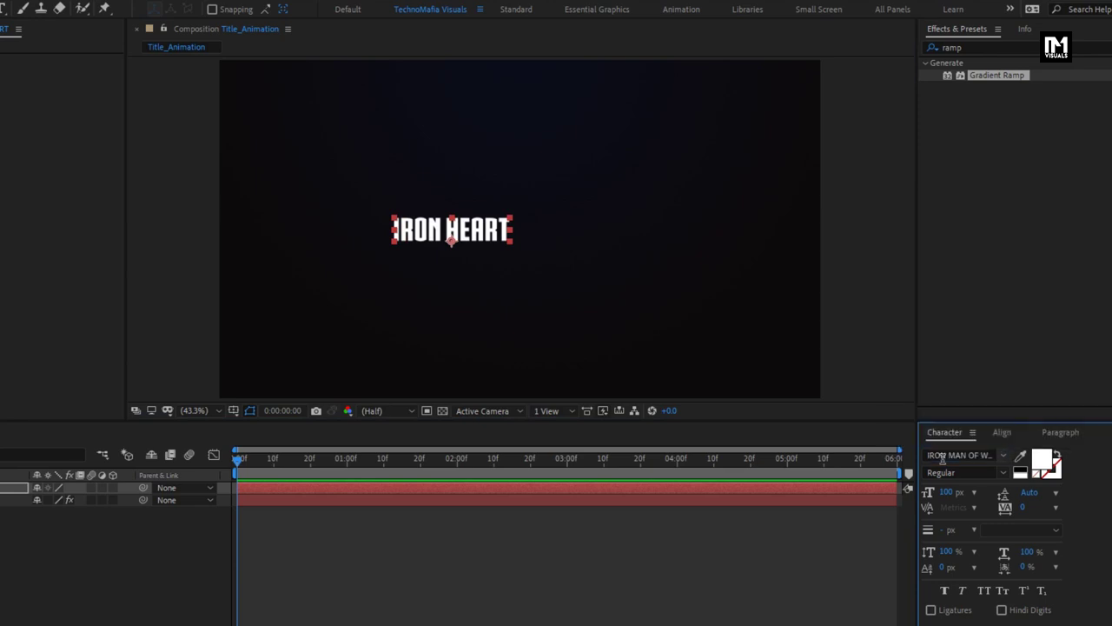
pyautogui.moveTo(946, 492); pyautogui.dragTo(1061, 495)
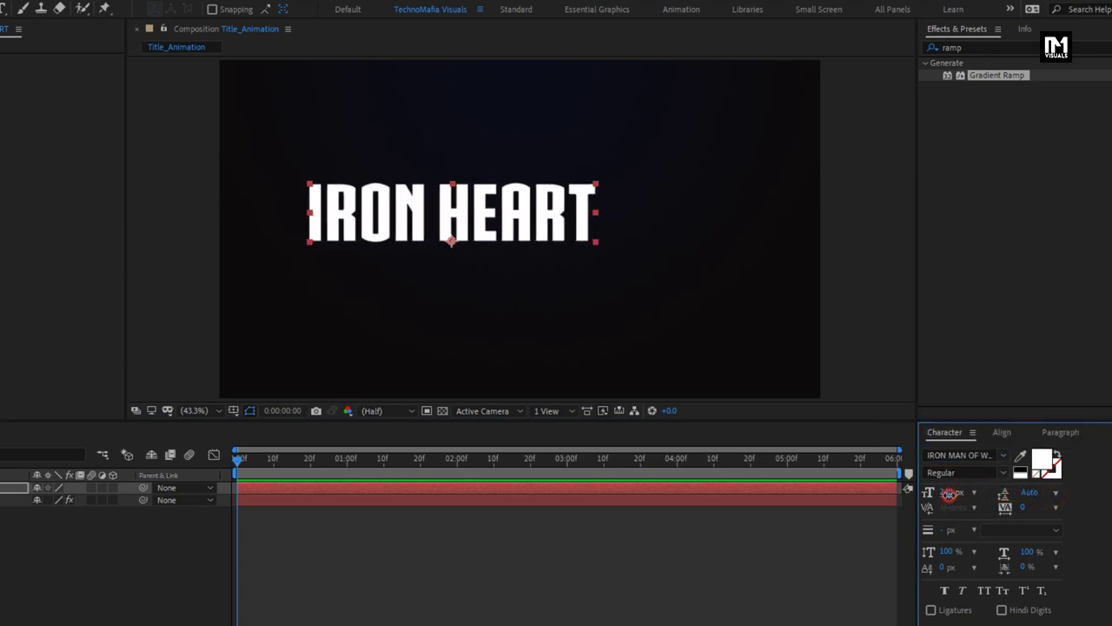
pyautogui.moveTo(949, 493); pyautogui.dragTo(985, 494)
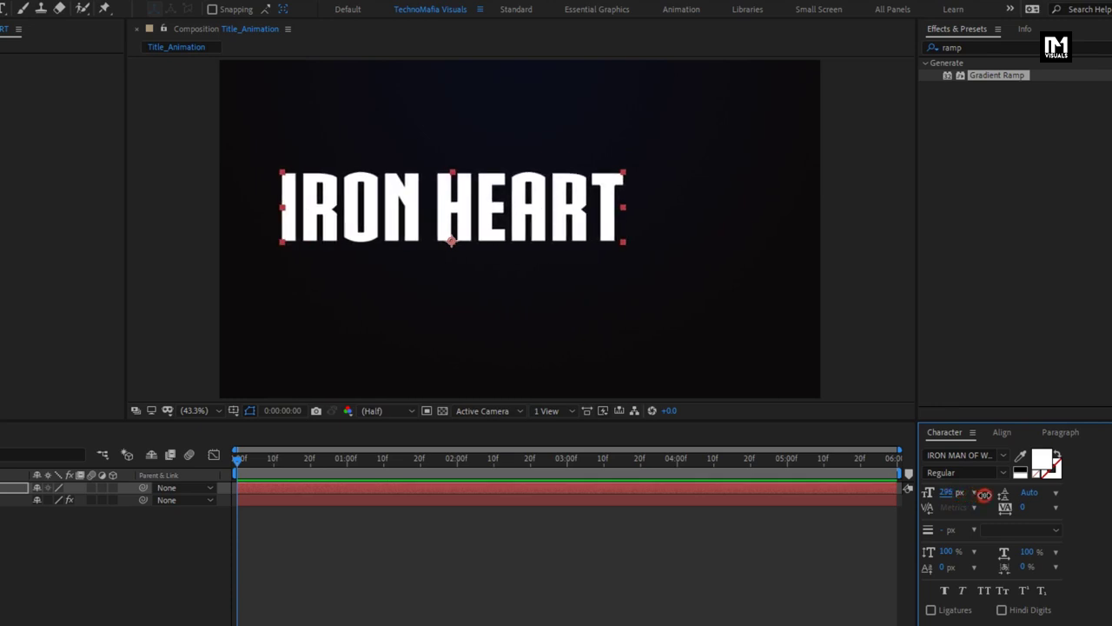
# Center the IRON HEART title horizontally and vertically in the composition
pyautogui.click(1001, 433)
pyautogui.click(958, 471)
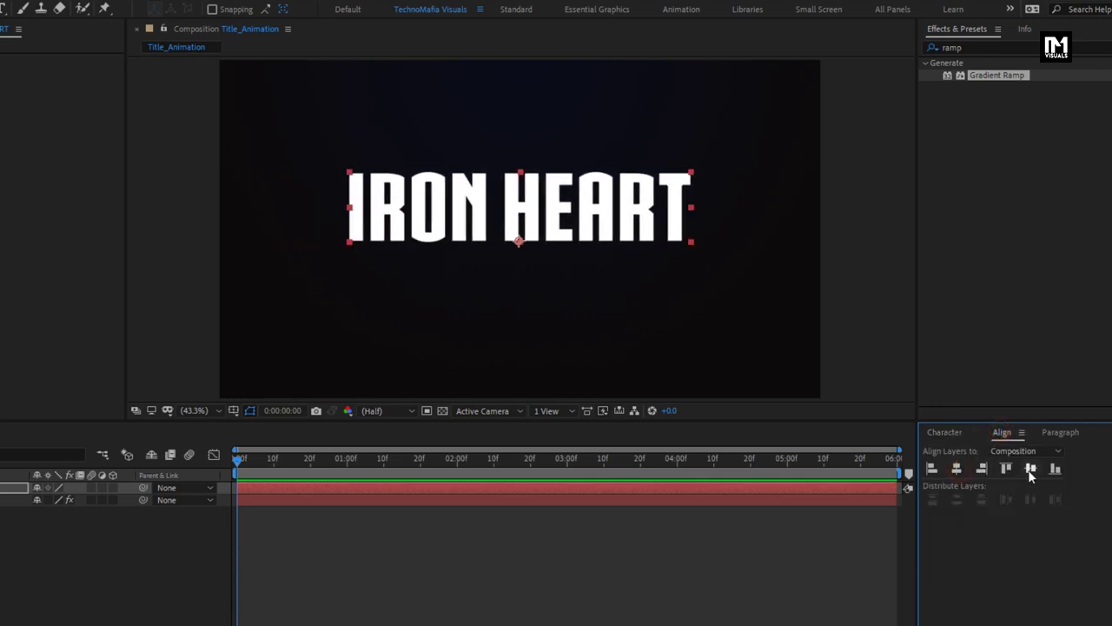
pyautogui.click(1031, 470)
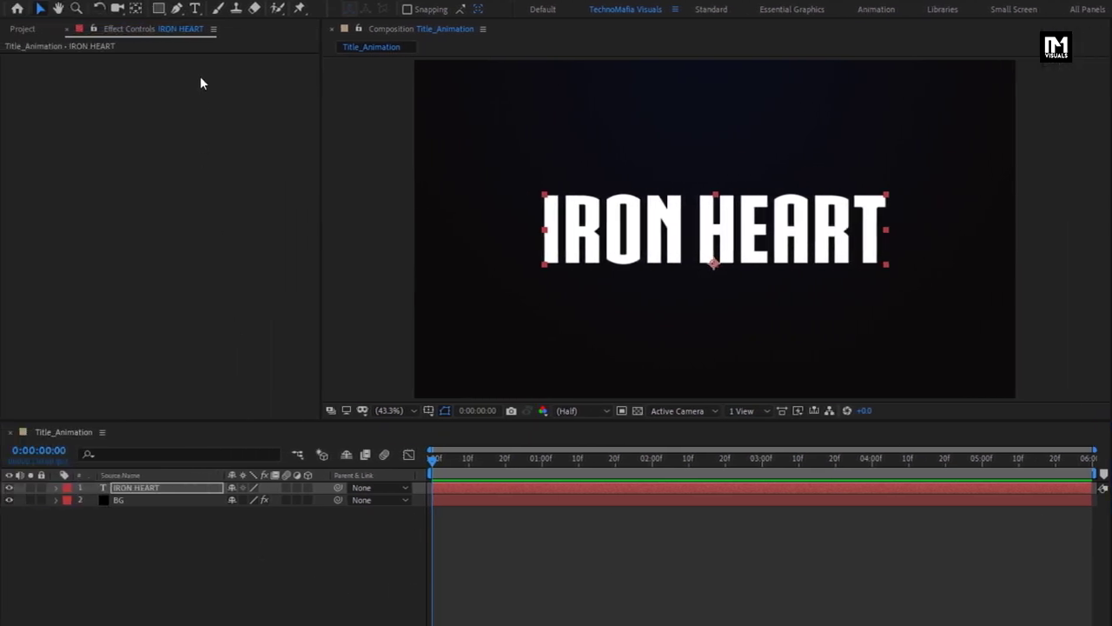
# Add a second text layer reading "MARVEL STUDIOS PRESENTS" above the IRON HEART title
pyautogui.click(197, 10)
pyautogui.click(605, 172)
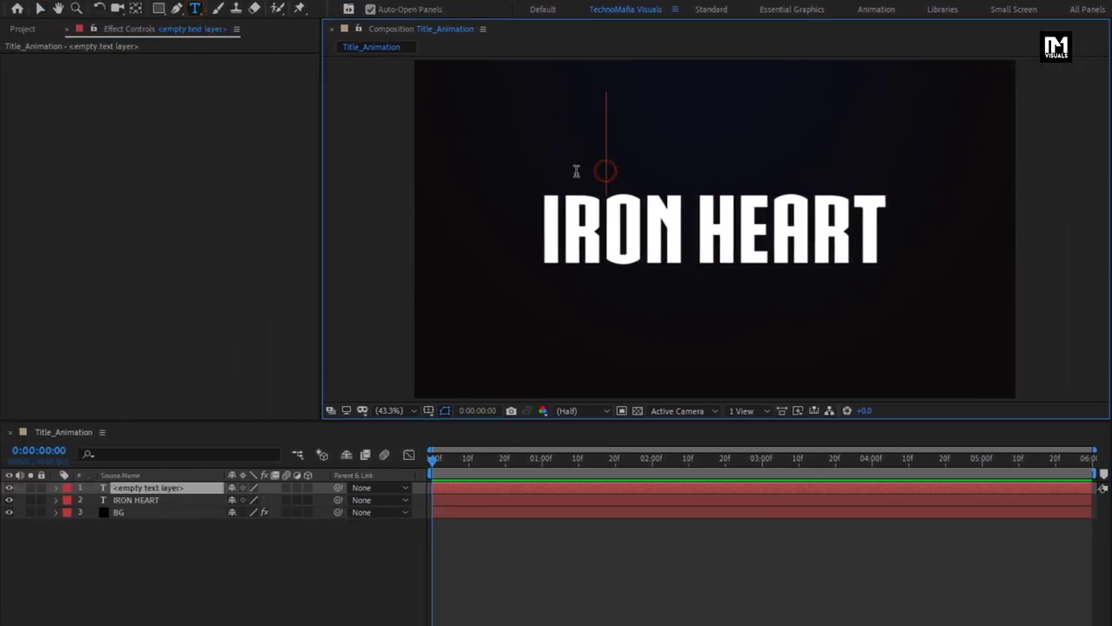
pyautogui.write('MARVEL')
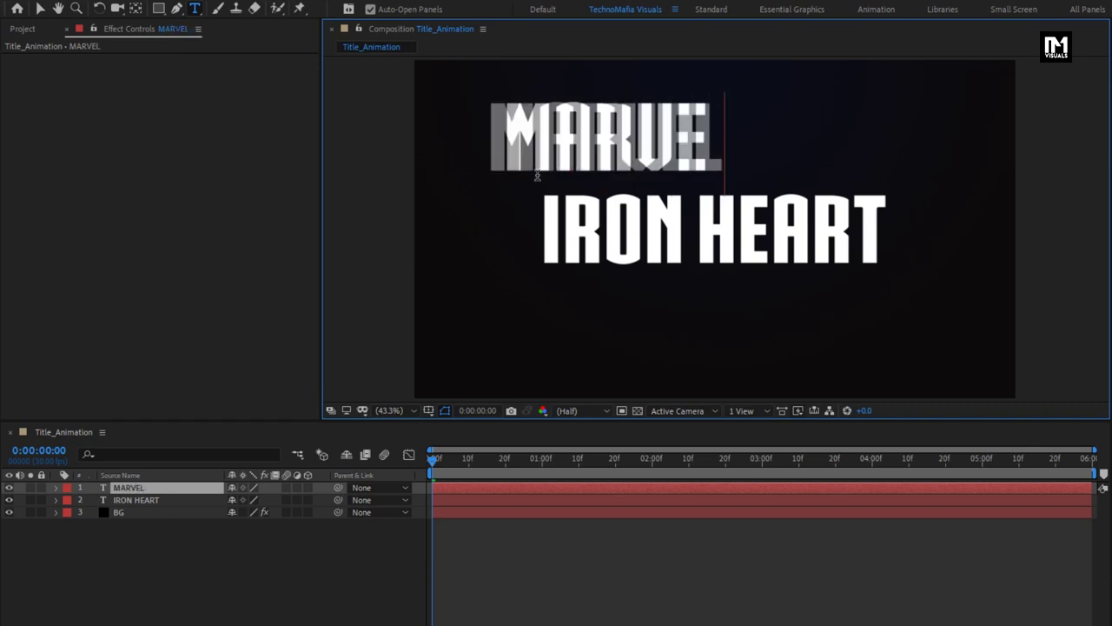
pyautogui.write(' STUDI')
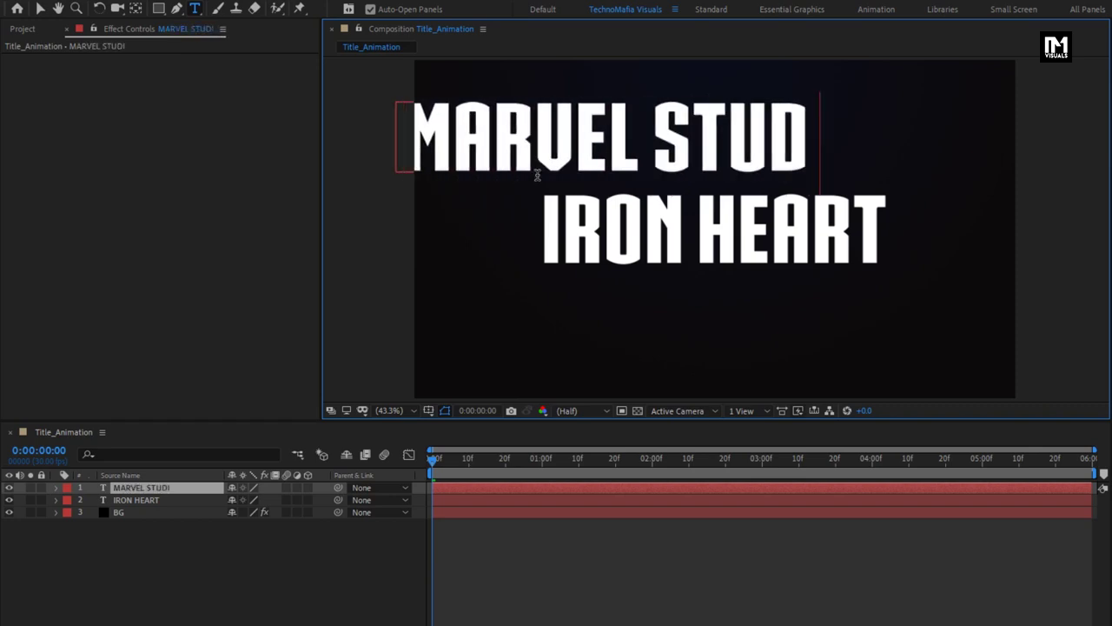
pyautogui.write('OS PRESENTS')
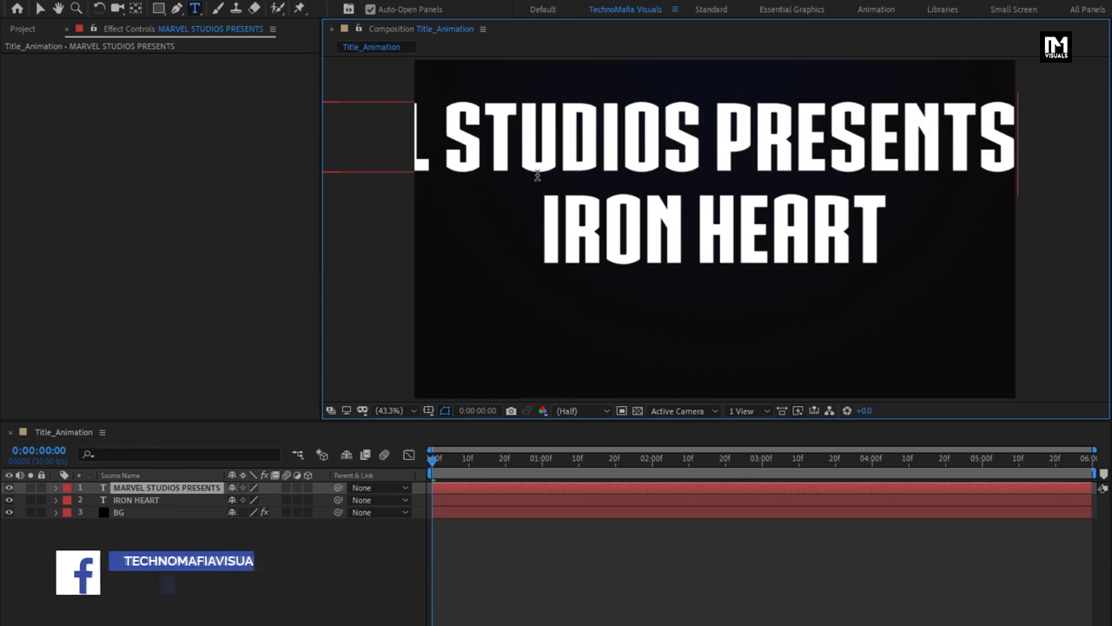
pyautogui.press('KP_Enter')
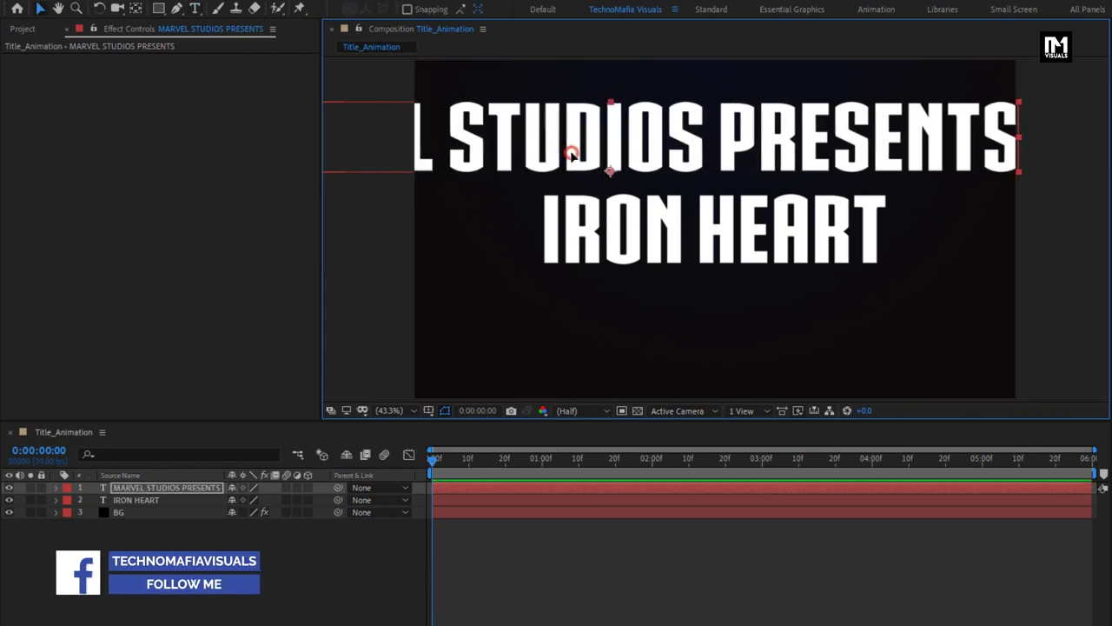
pyautogui.moveTo(552, 155); pyautogui.dragTo(603, 164)
# Set the MARVEL STUDIOS PRESENTS text to Montserrat Medium at 80 px and move it roughly centered just above the IRON HEART title
pyautogui.click(956, 454)
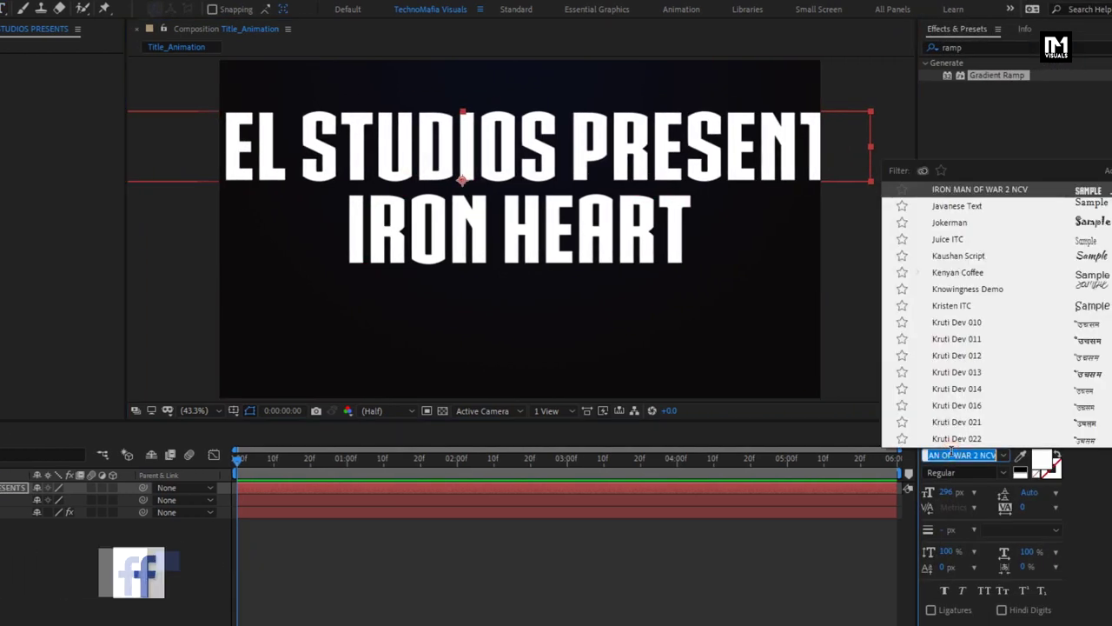
pyautogui.write('monts')
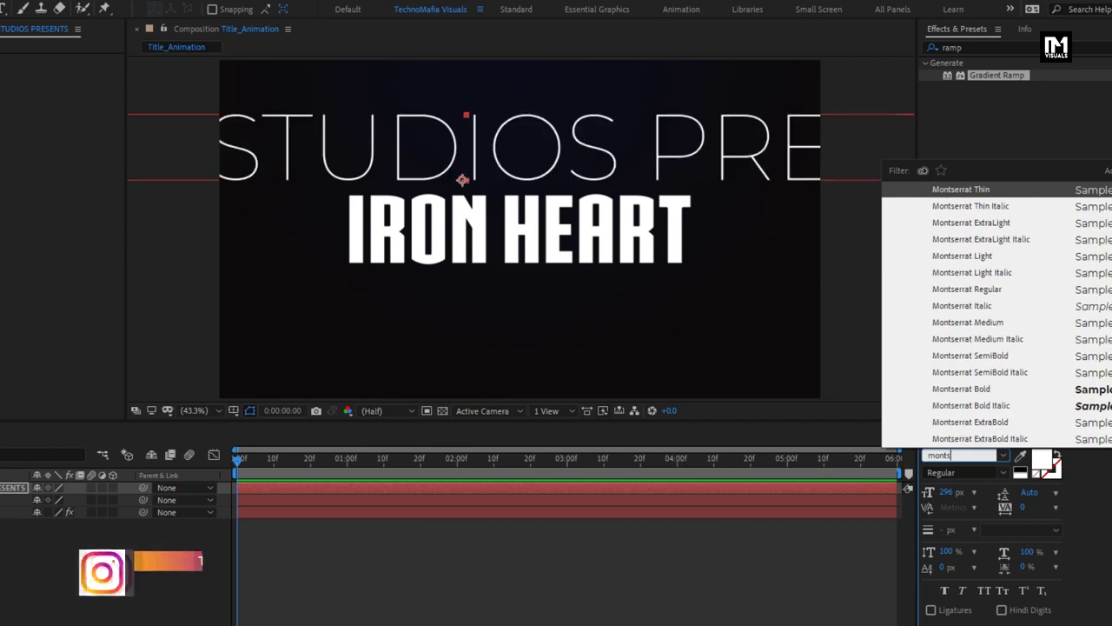
pyautogui.click(959, 323)
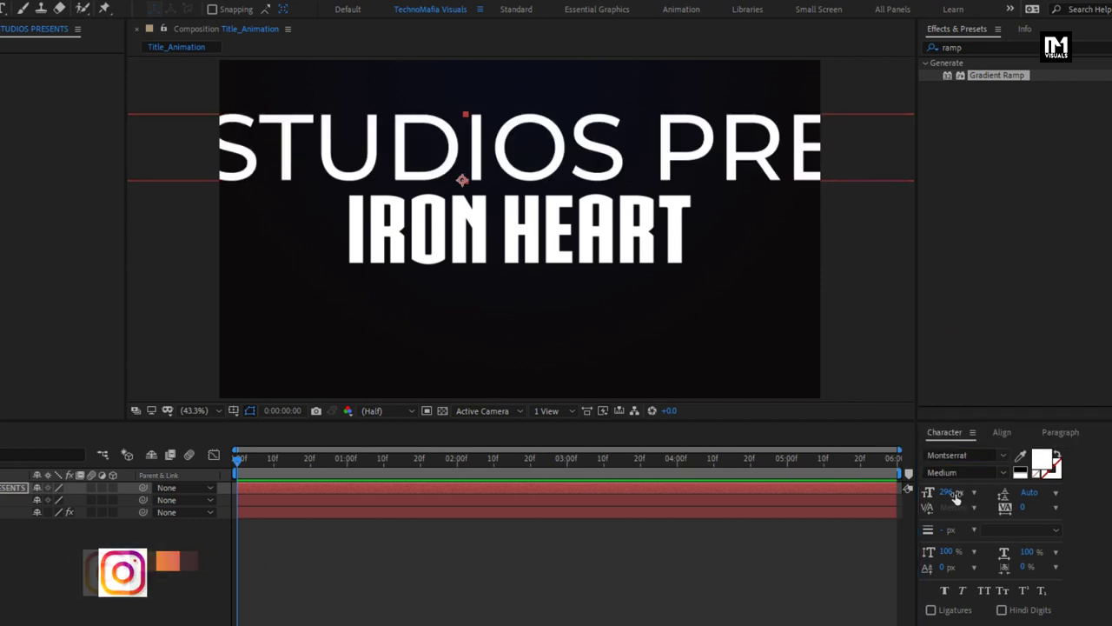
pyautogui.moveTo(948, 492); pyautogui.dragTo(795, 499)
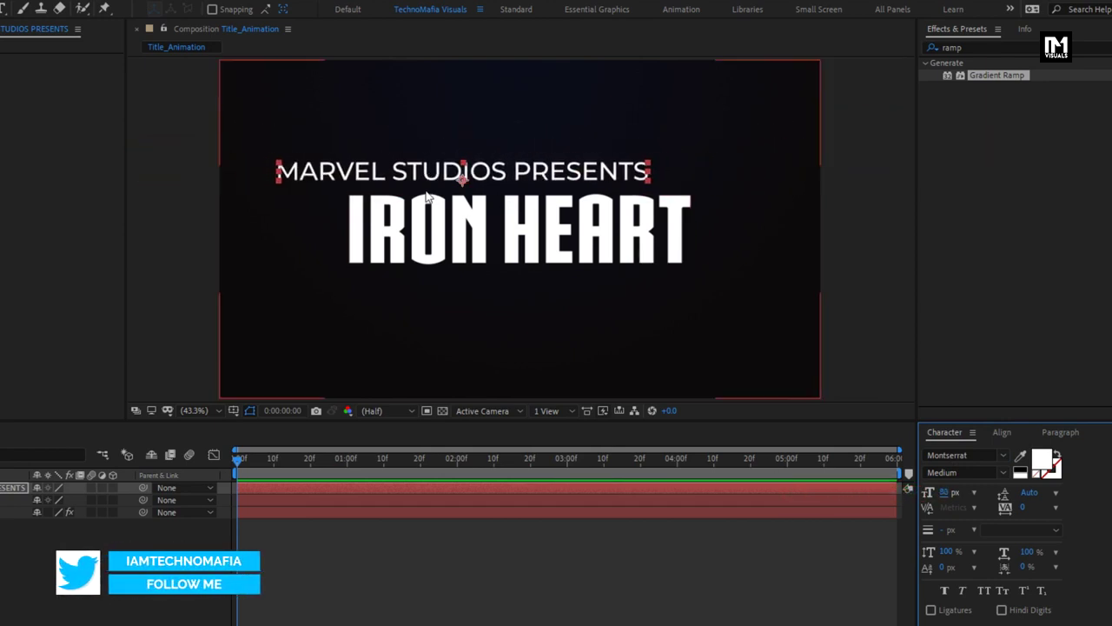
pyautogui.moveTo(415, 173); pyautogui.dragTo(463, 176)
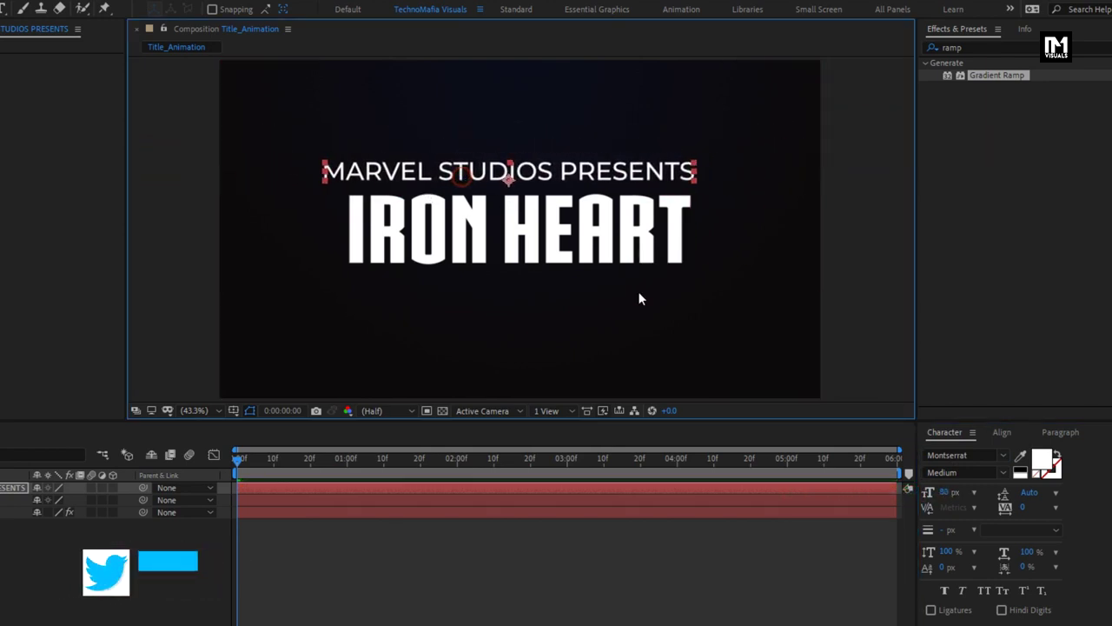
# Resize the MARVEL STUDIOS PRESENTS text to 73 px and place it centered just above the IRON HEART title
pyautogui.moveTo(936, 494); pyautogui.dragTo(935, 492)
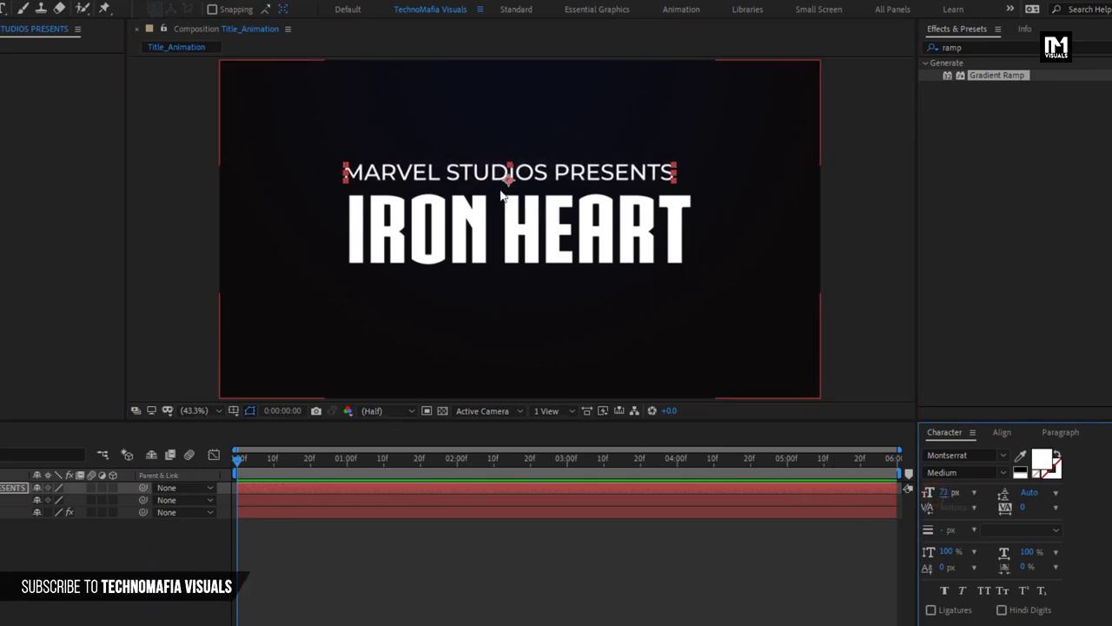
pyautogui.moveTo(478, 171)
pyautogui.mouseDown()
pyautogui.moveTo(497, 179)
pyautogui.moveTo(489, 175)
pyautogui.mouseUp()
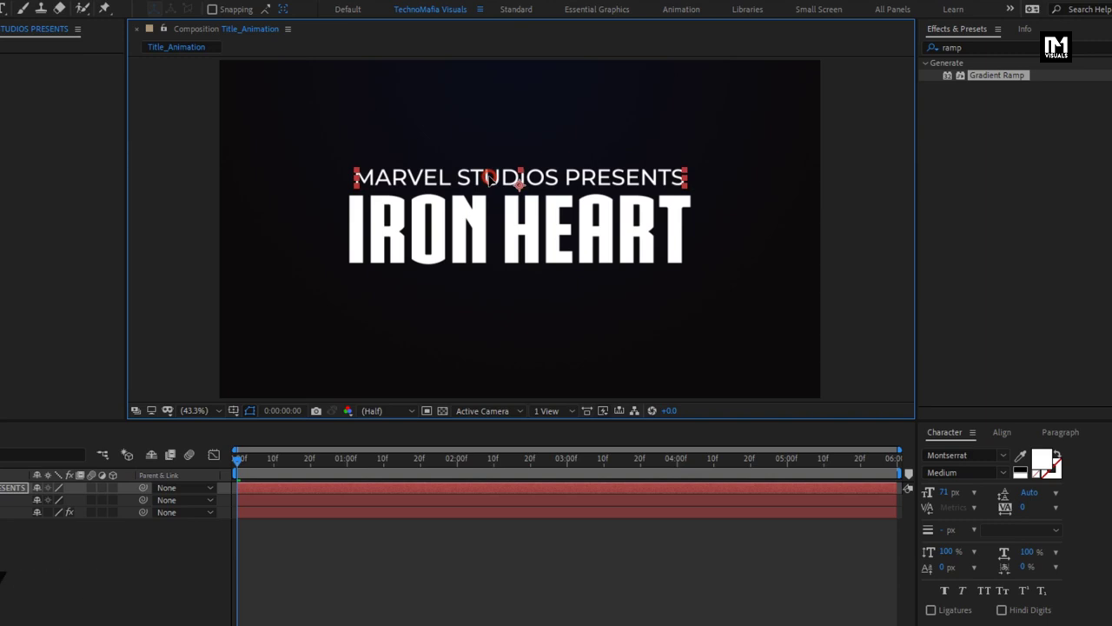
pyautogui.click(942, 494)
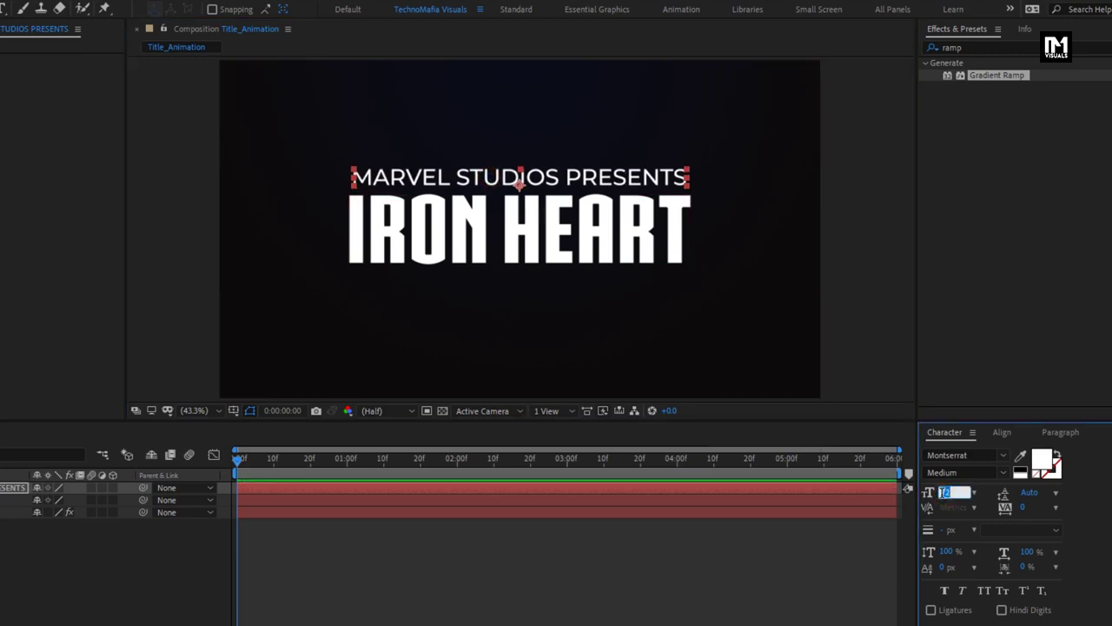
pyautogui.click(137, 538)
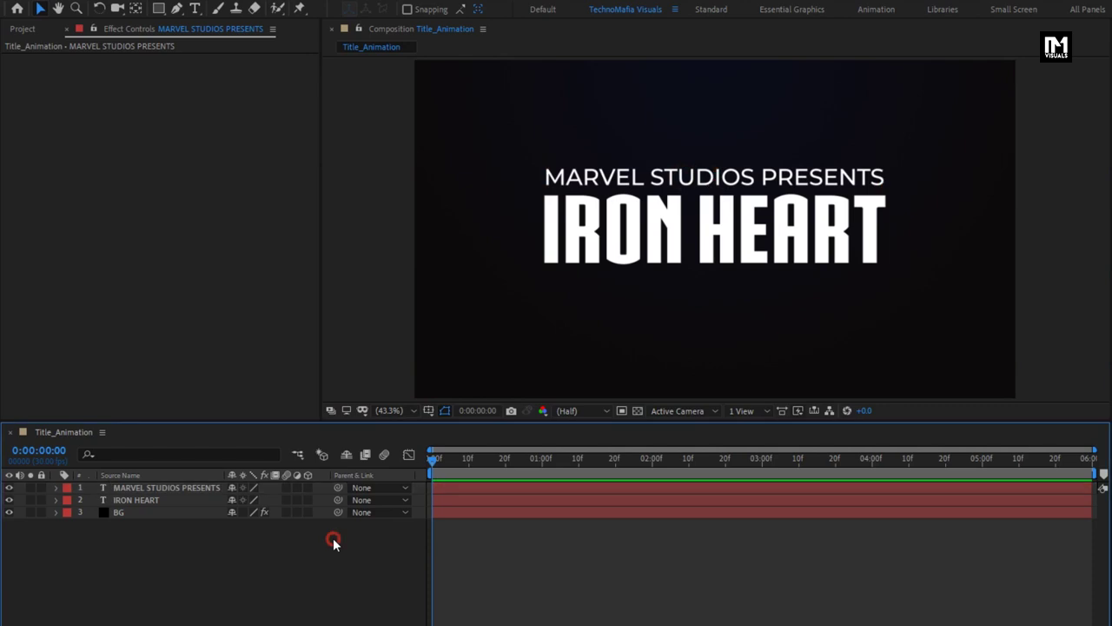
# Add a Tracking text animator to the MARVEL STUDIOS PRESENTS layer
pyautogui.click(168, 490)
pyautogui.click(55, 487)
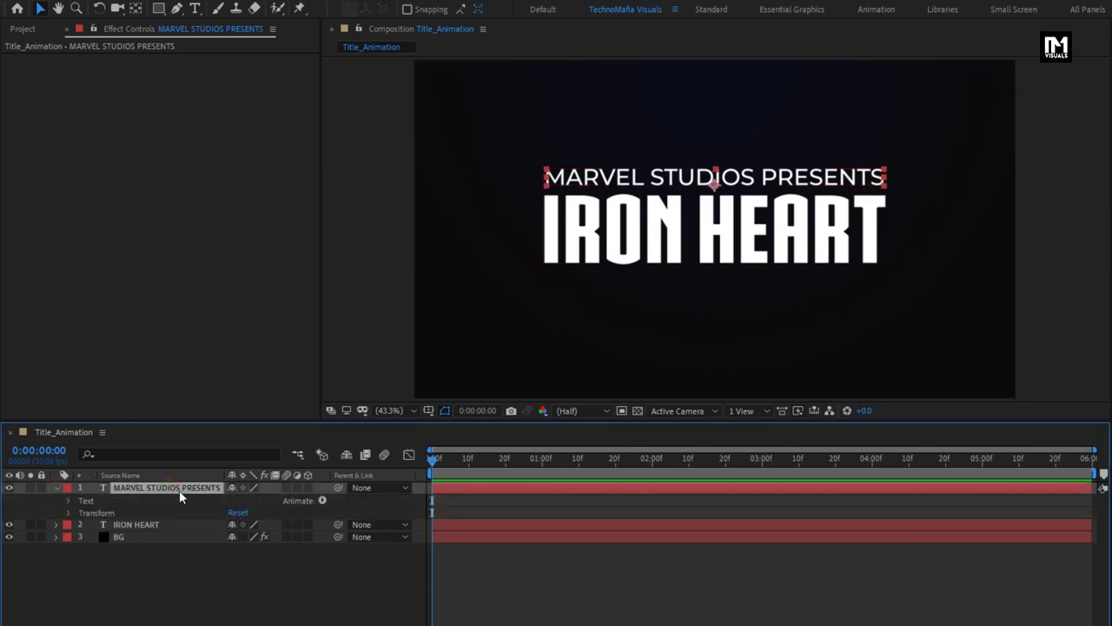
pyautogui.click(324, 500)
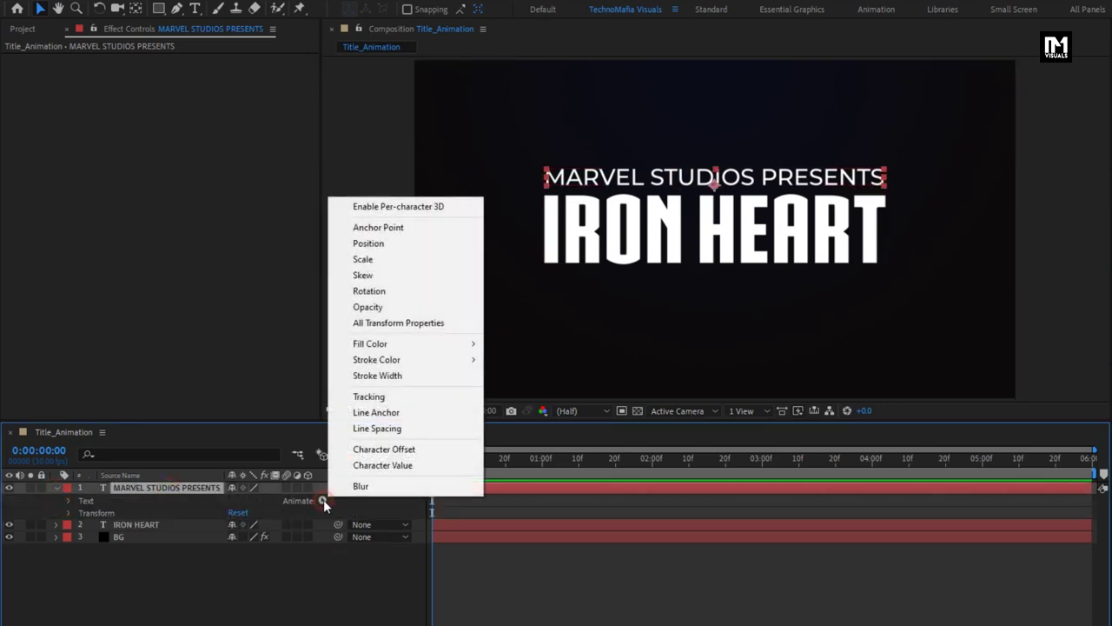
pyautogui.click(378, 397)
pyautogui.click(81, 587)
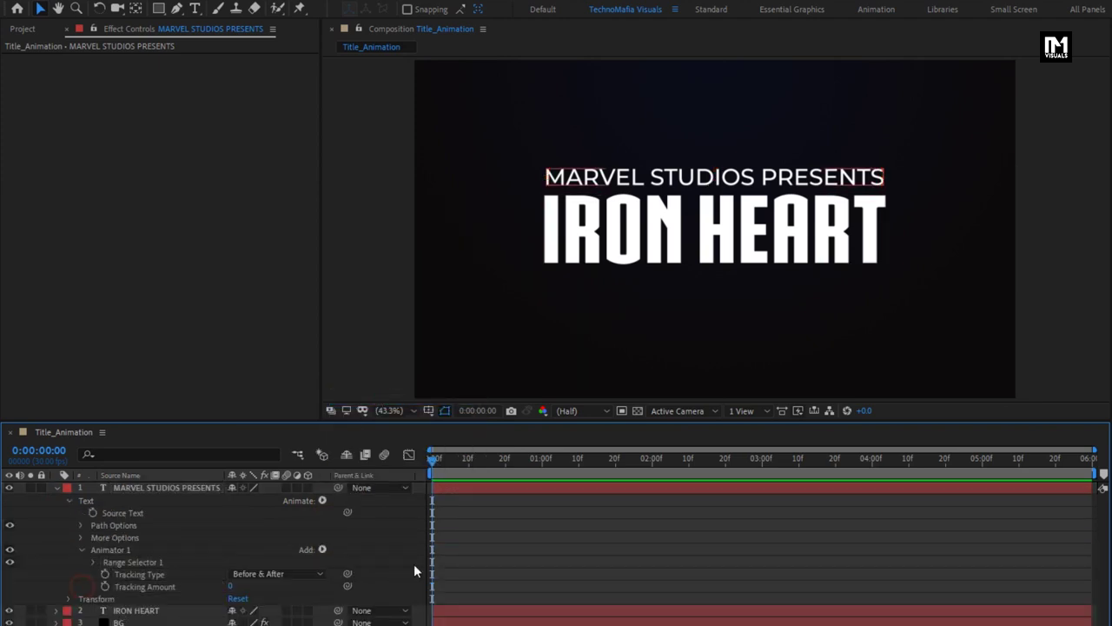
# Keyframe the Tracking Amount at 0 at 3 seconds and at a slightly higher value at the start of the composition
pyautogui.moveTo(671, 471); pyautogui.dragTo(764, 471)
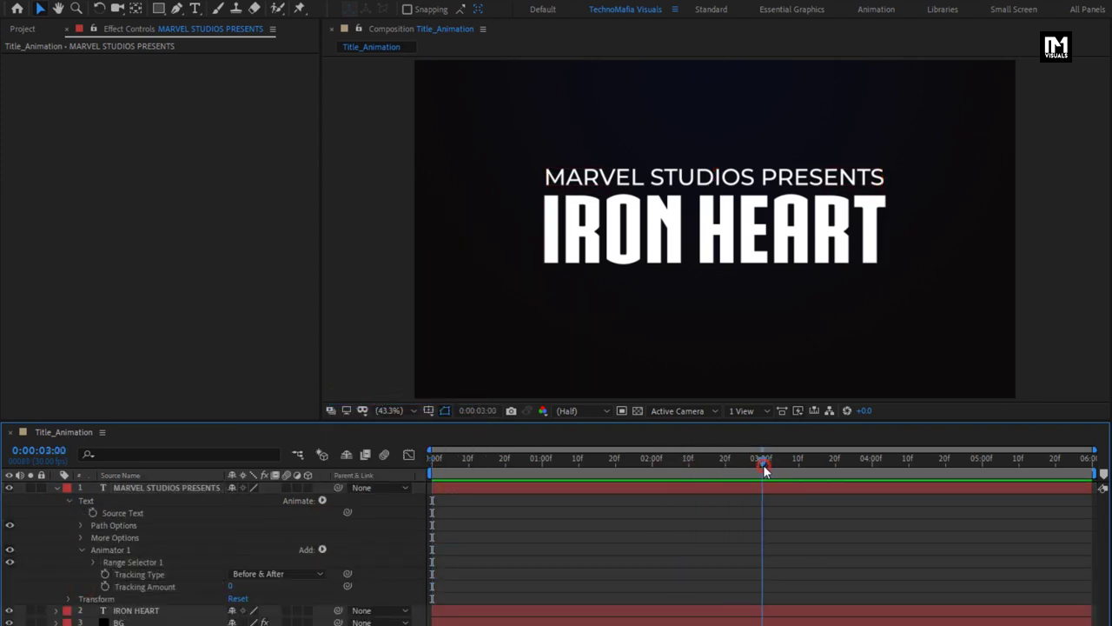
pyautogui.click(570, 514)
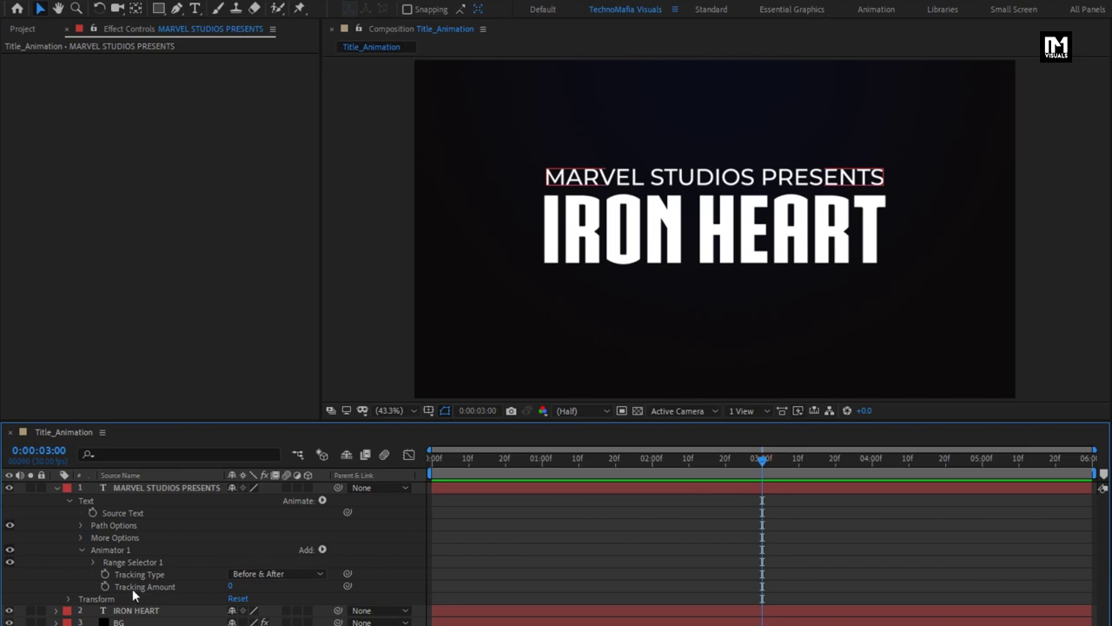
pyautogui.click(104, 586)
pyautogui.press('Home')
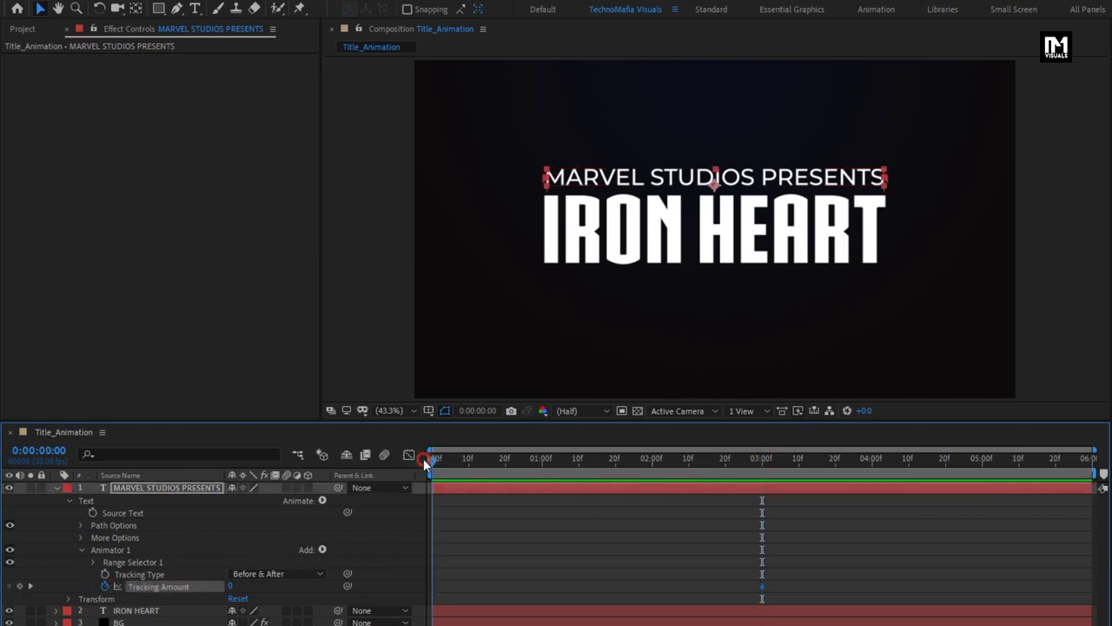
pyautogui.moveTo(229, 586); pyautogui.dragTo(233, 585)
pyautogui.moveTo(432, 459); pyautogui.dragTo(753, 466)
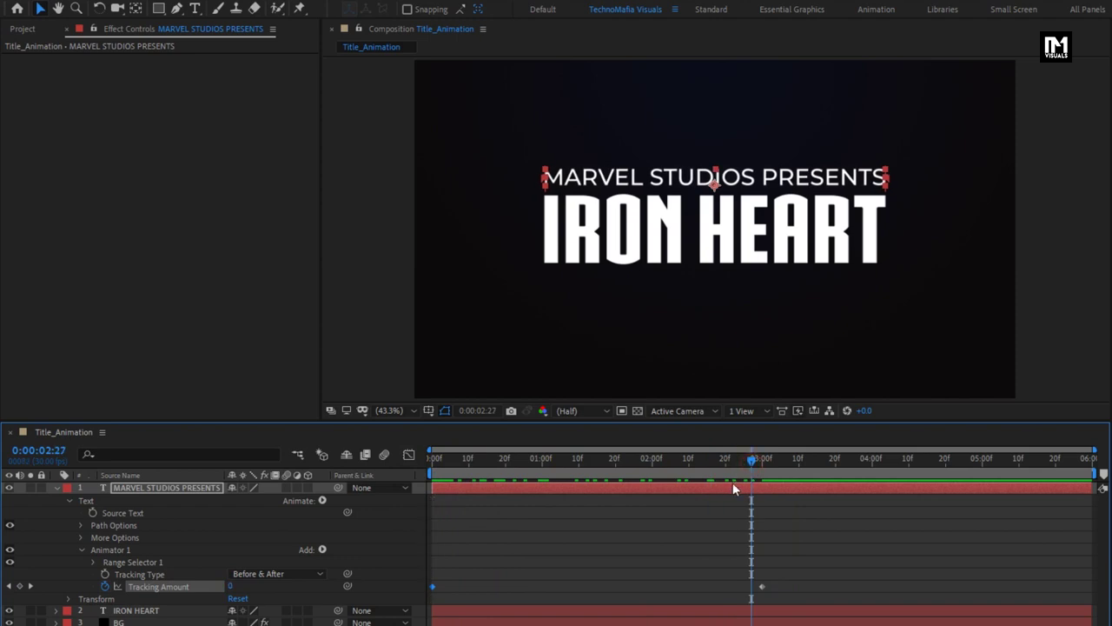
# Apply Easy Ease to the Tracking Amount keyframe at 3 seconds and preview the motion
pyautogui.rightClick(761, 589)
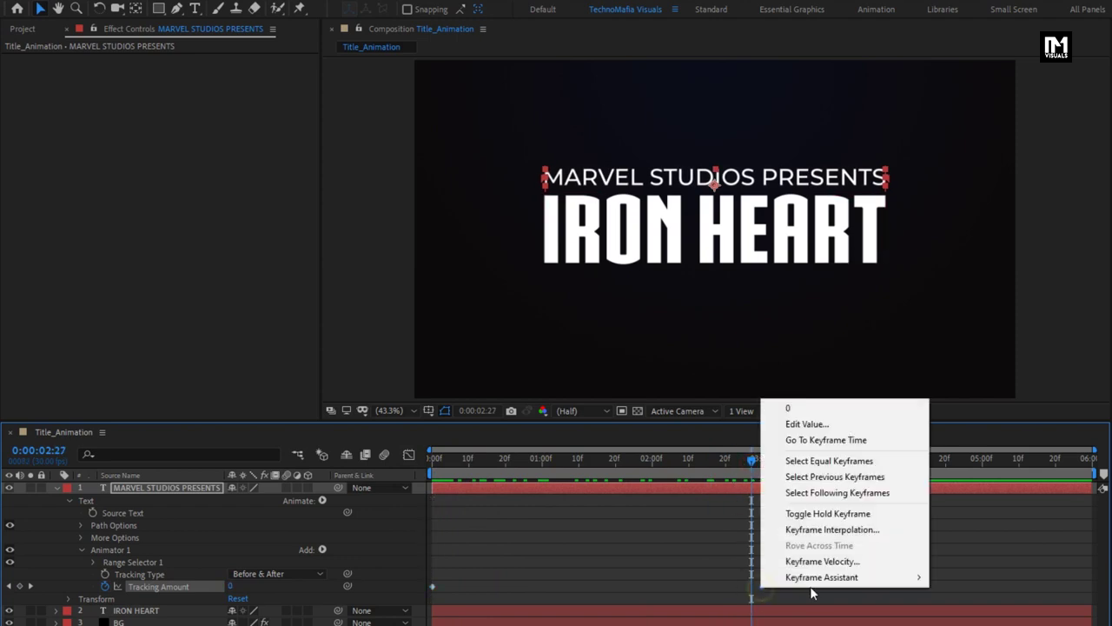
pyautogui.moveTo(826, 579)
pyautogui.click(968, 622)
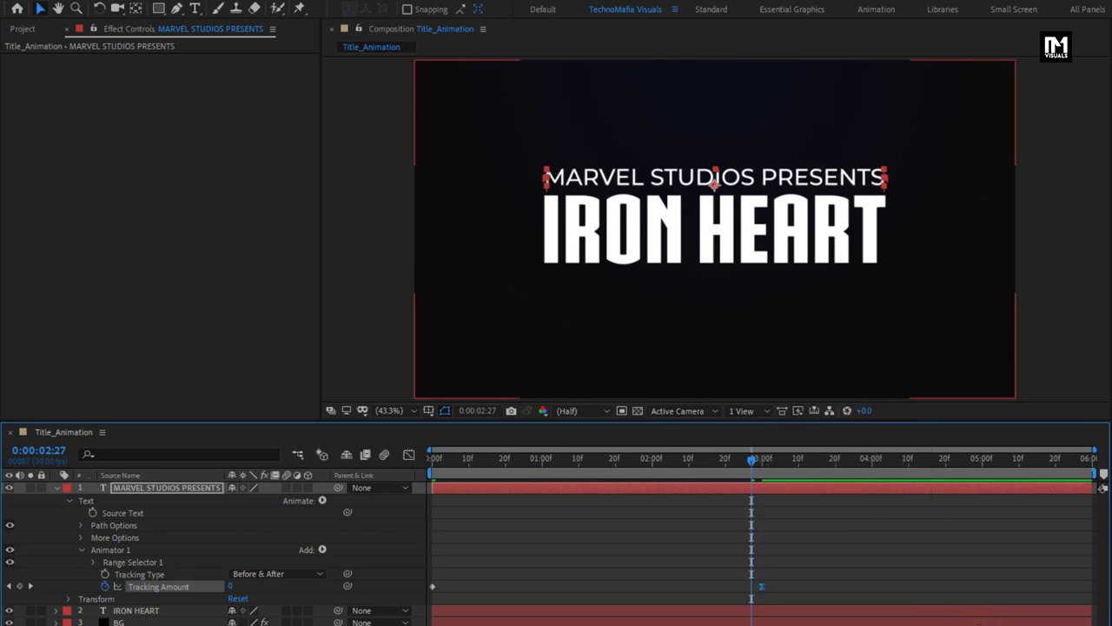
pyautogui.moveTo(756, 462); pyautogui.dragTo(677, 480)
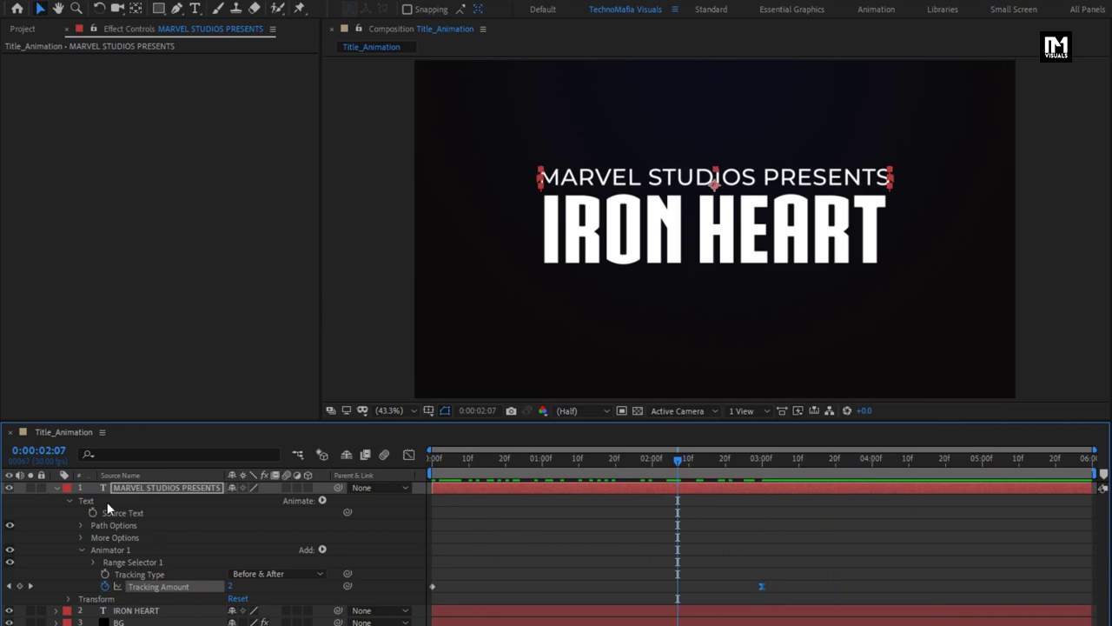
# Pre-compose the MARVEL STUDIOS PRESENTS and IRON HEART layers together into a composition named Text
pyautogui.click(55, 487)
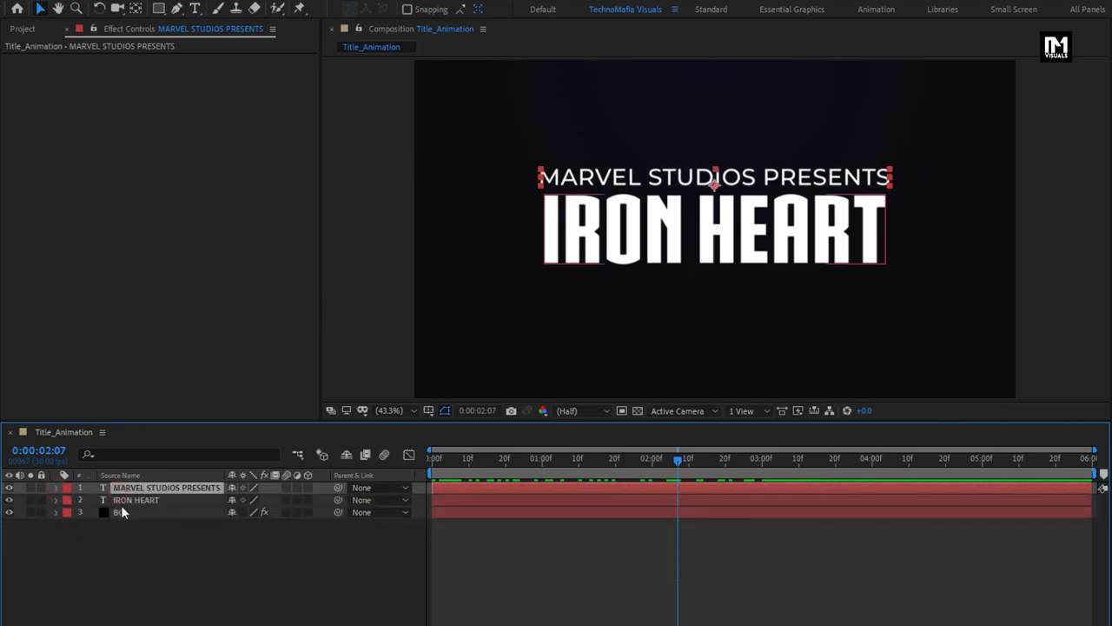
pyautogui.keyDown('shift'); pyautogui.click(120, 500); pyautogui.keyUp('shift')
pyautogui.rightClick(124, 499)
pyautogui.click(143, 436)
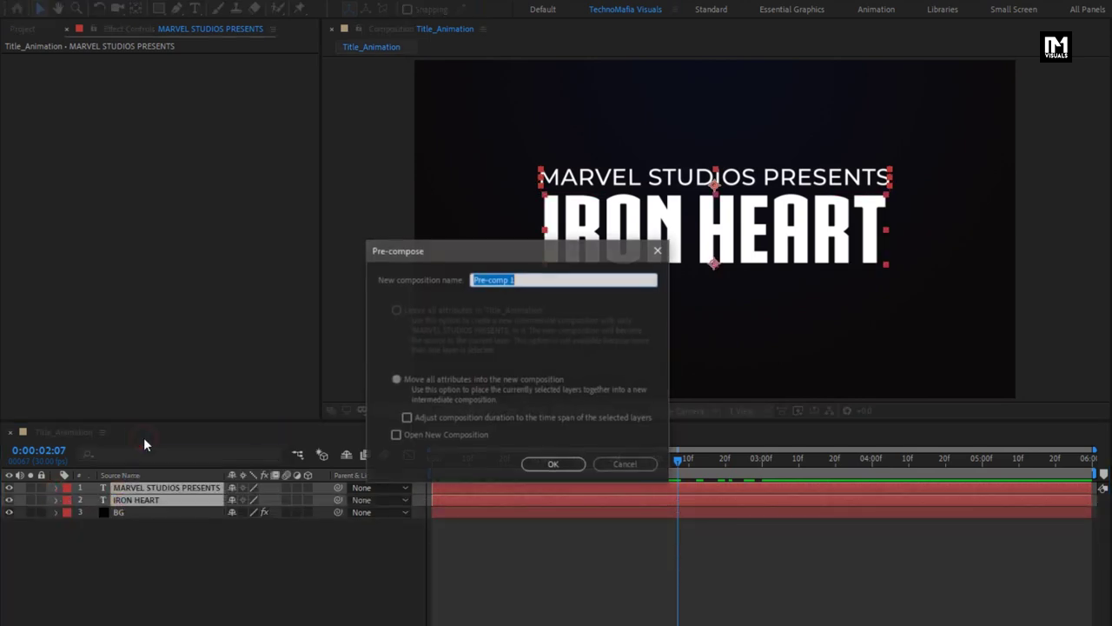
pyautogui.write('T')
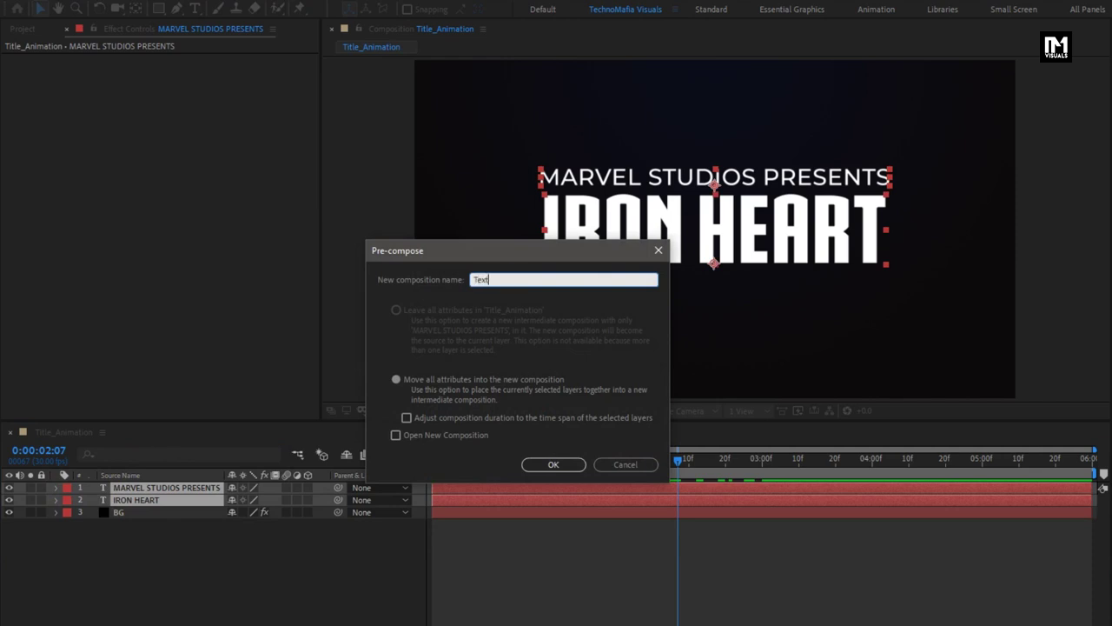
pyautogui.write('ext')
pyautogui.click(548, 465)
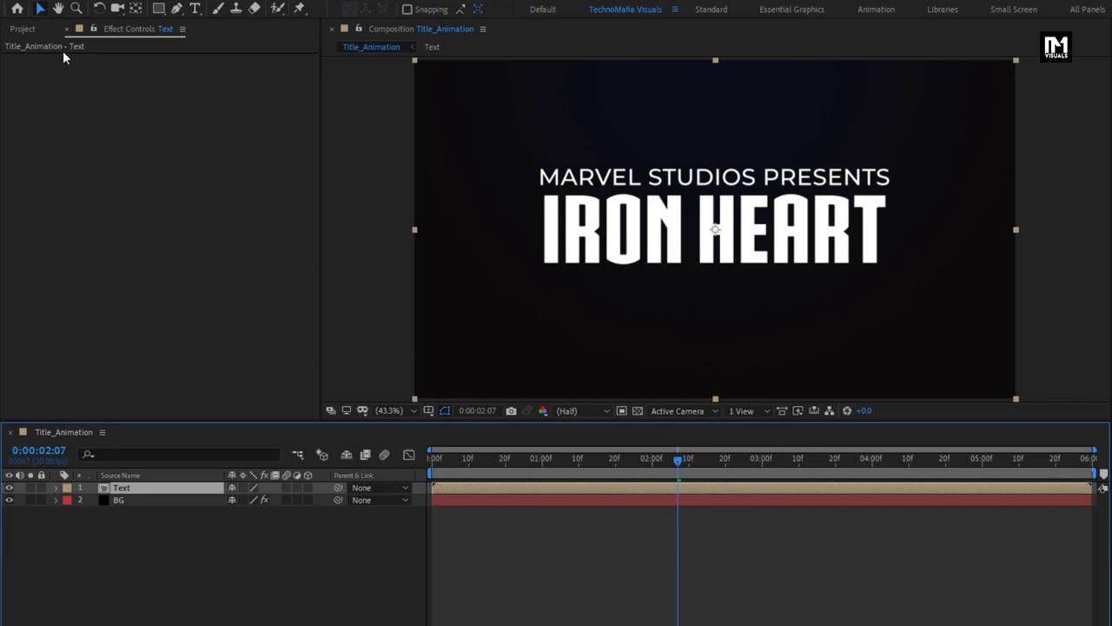
# Add Texture.png to the composition above the Text layer and scale it to 50%
pyautogui.click(23, 30)
pyautogui.click(53, 174)
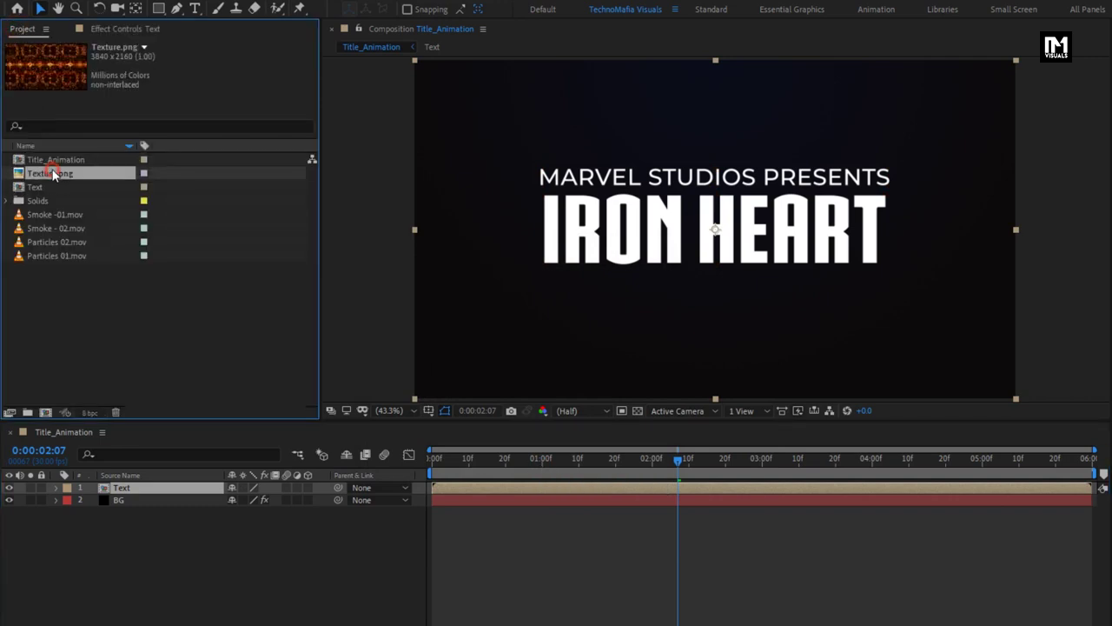
pyautogui.moveTo(48, 173); pyautogui.dragTo(149, 487)
pyautogui.press('s')
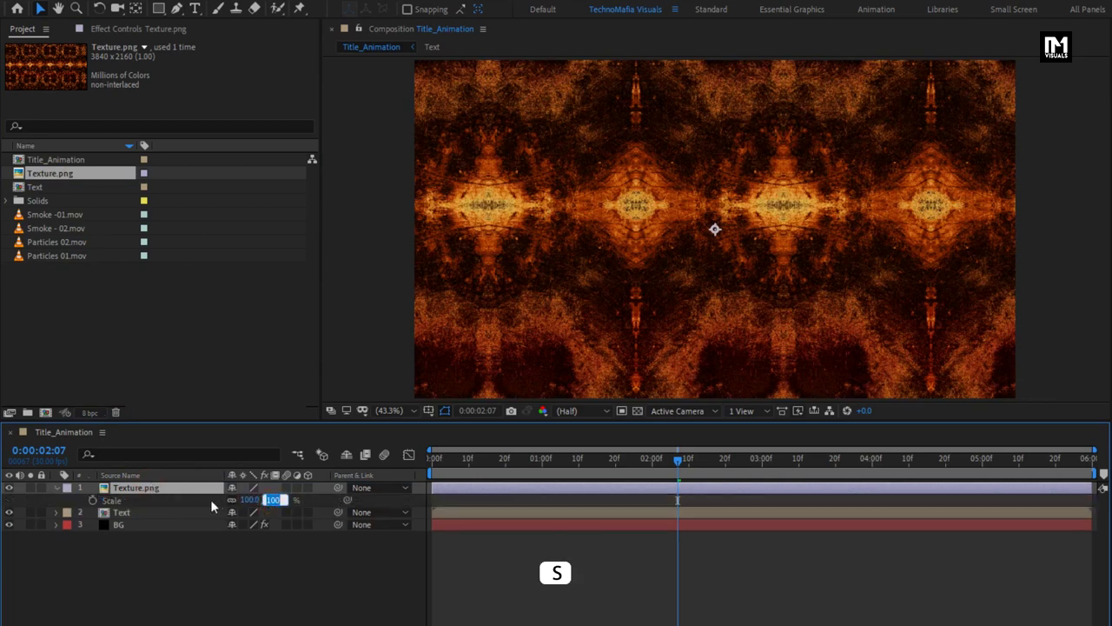
pyautogui.write('50')
pyautogui.press('Return')
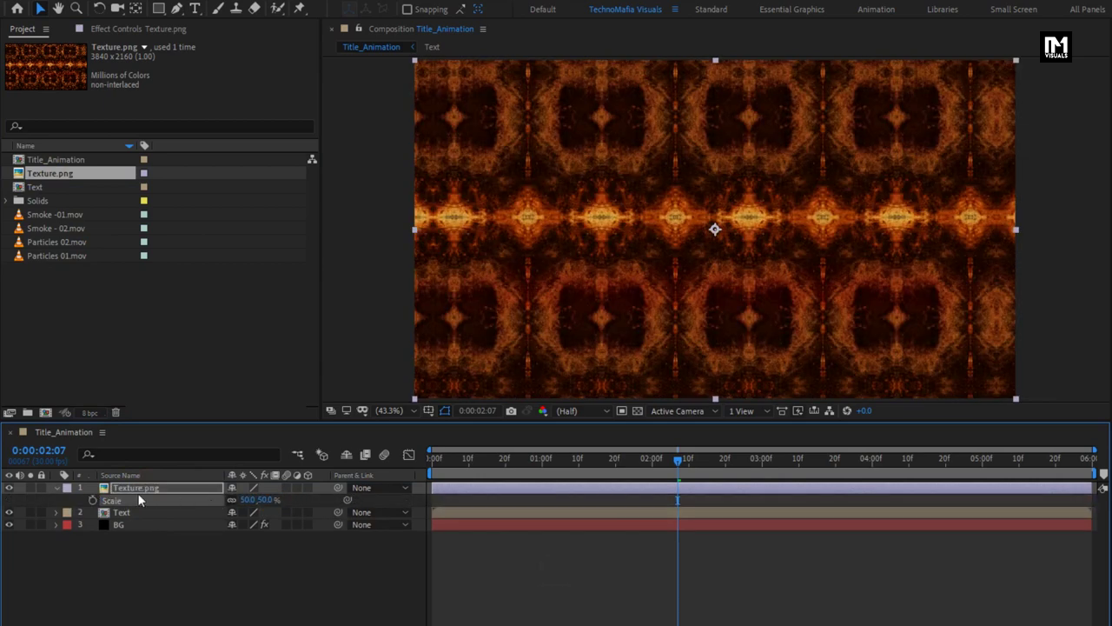
pyautogui.click(57, 487)
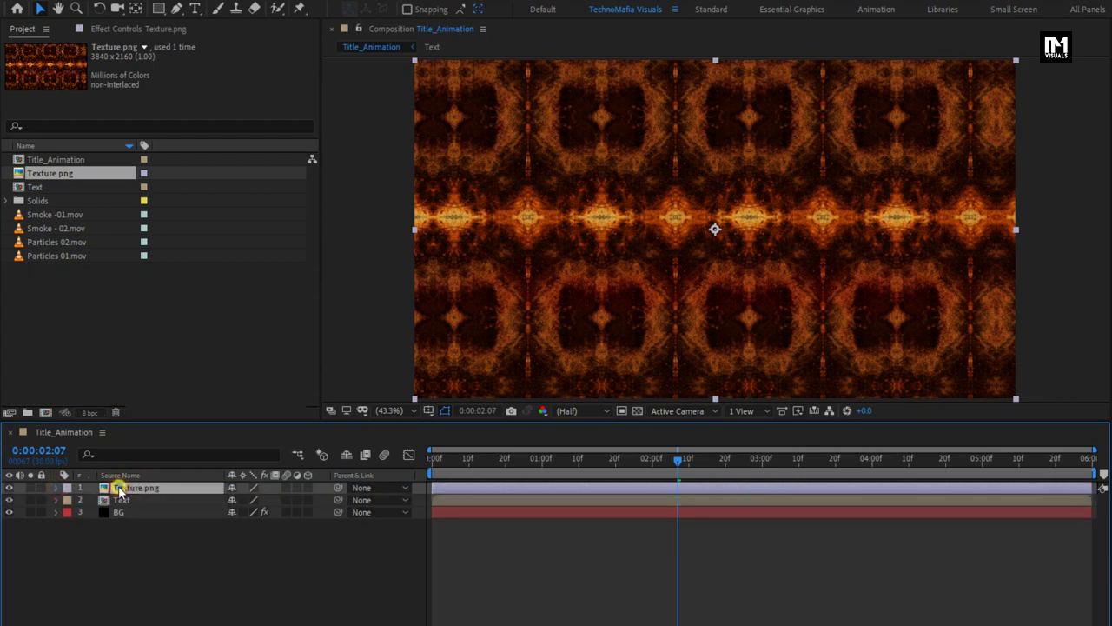
# Pre-compose the Texture.png layer as Reflection_map, moving all attributes into the new composition
pyautogui.rightClick(119, 489)
pyautogui.click(152, 426)
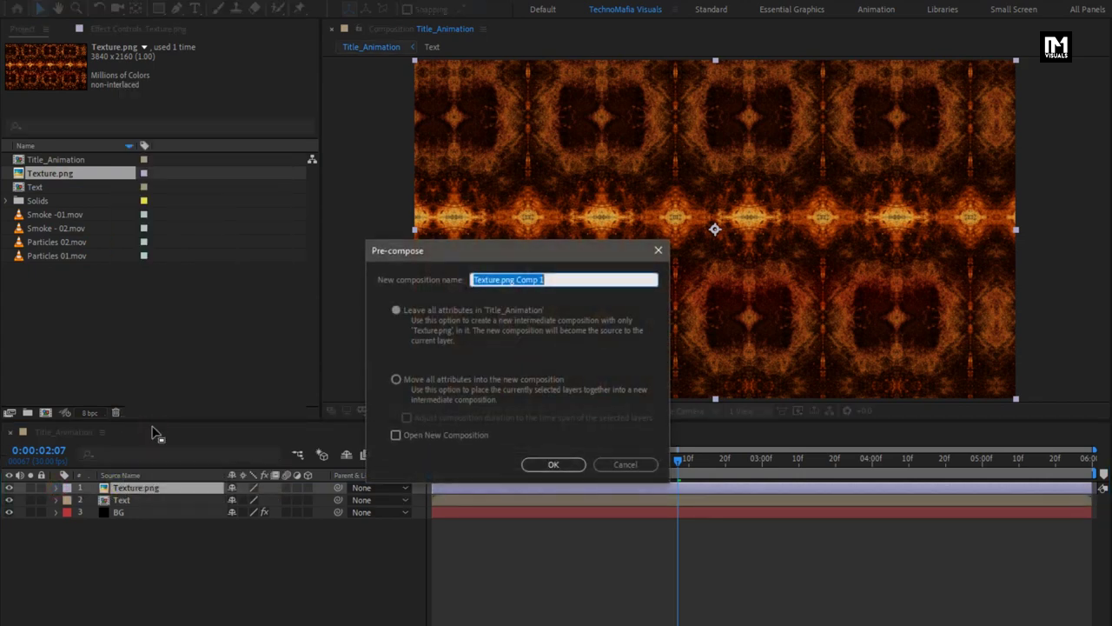
pyautogui.write('Reflection_map')
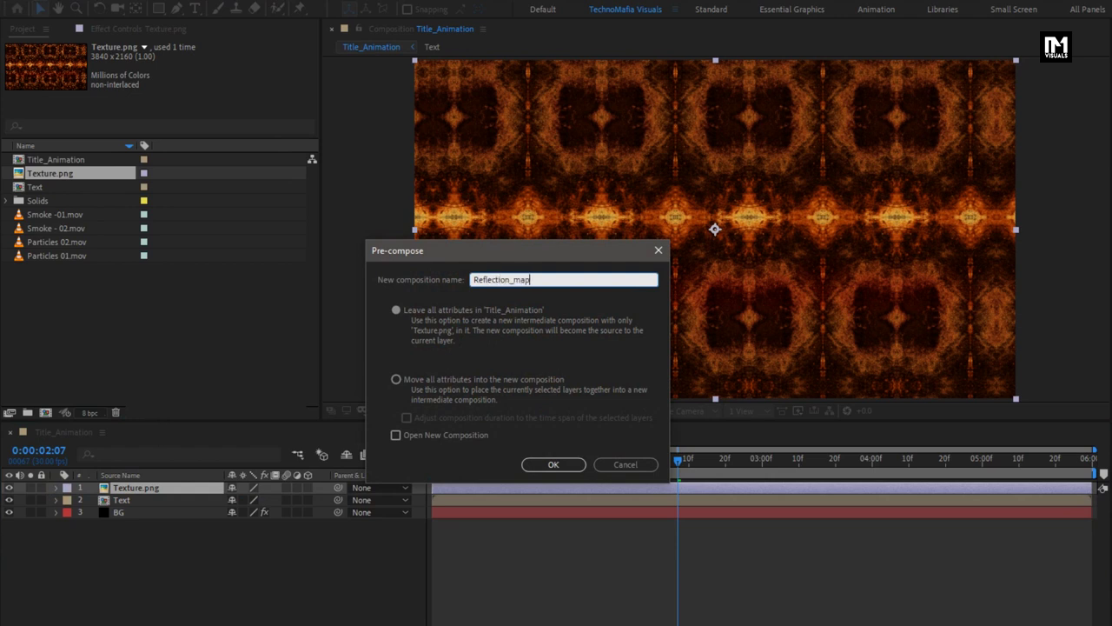
pyautogui.click(396, 380)
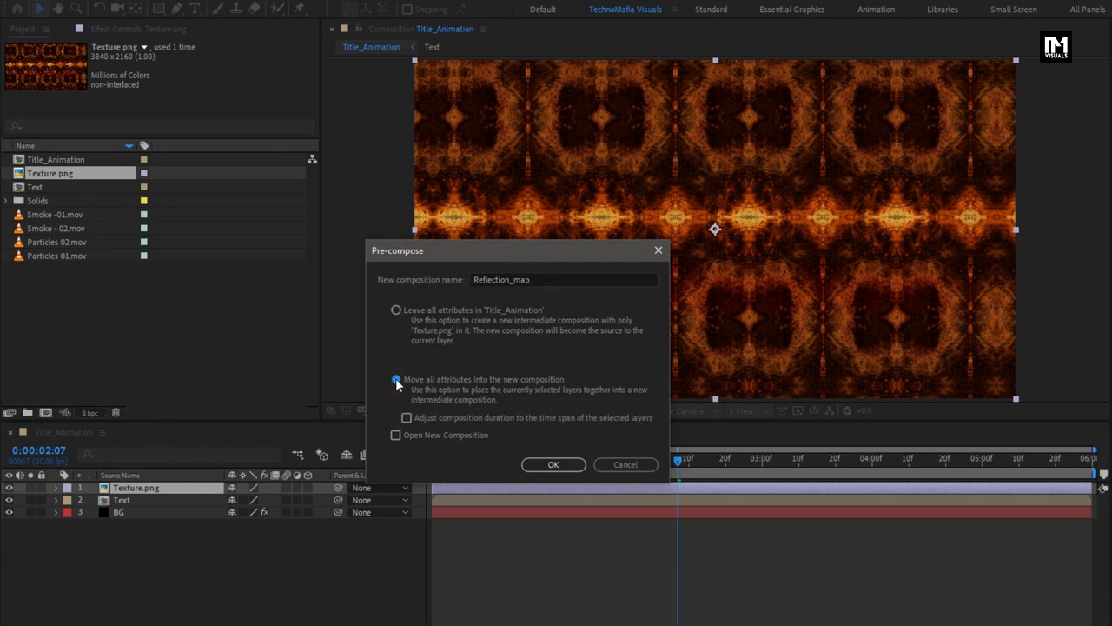
pyautogui.click(549, 463)
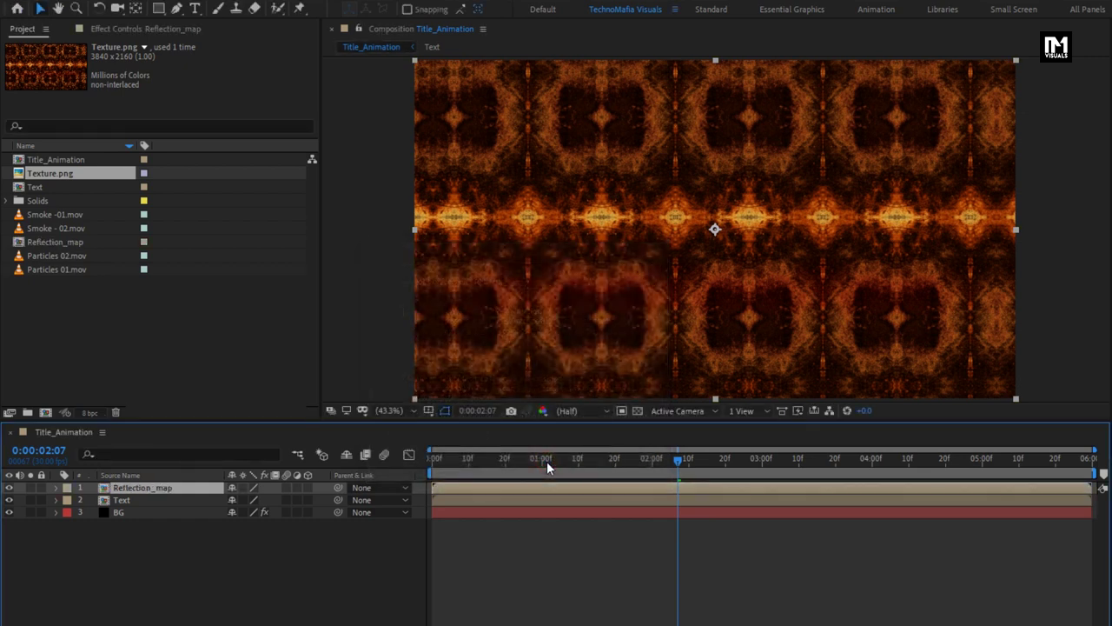
# Place the Reflection_map layer below the Text layer and set its track matte to Alpha
pyautogui.moveTo(130, 495); pyautogui.dragTo(132, 511)
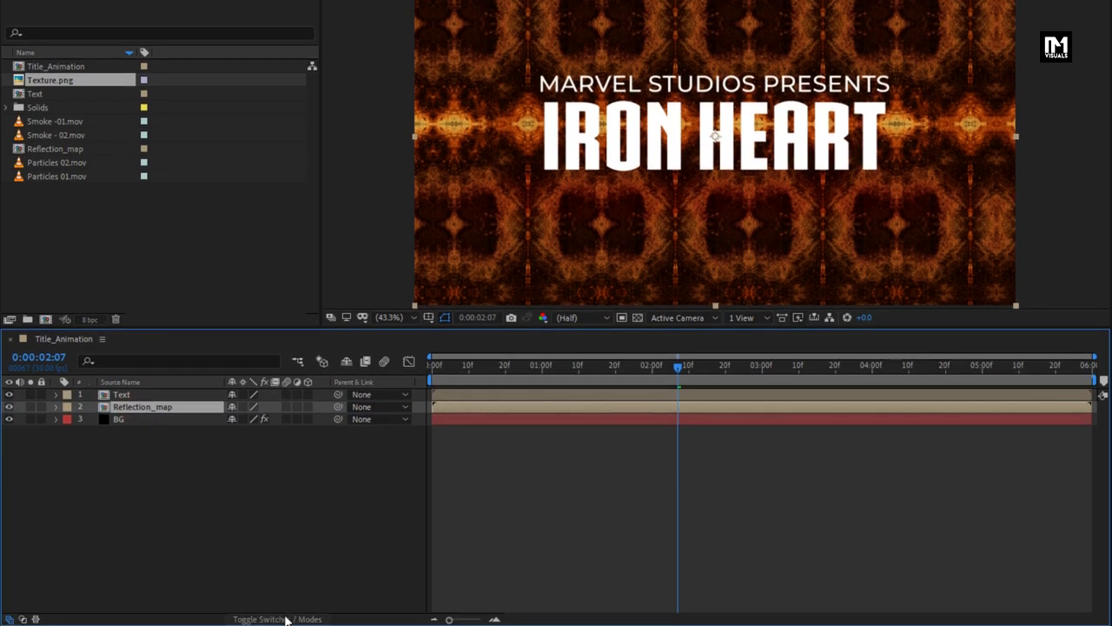
pyautogui.click(286, 619)
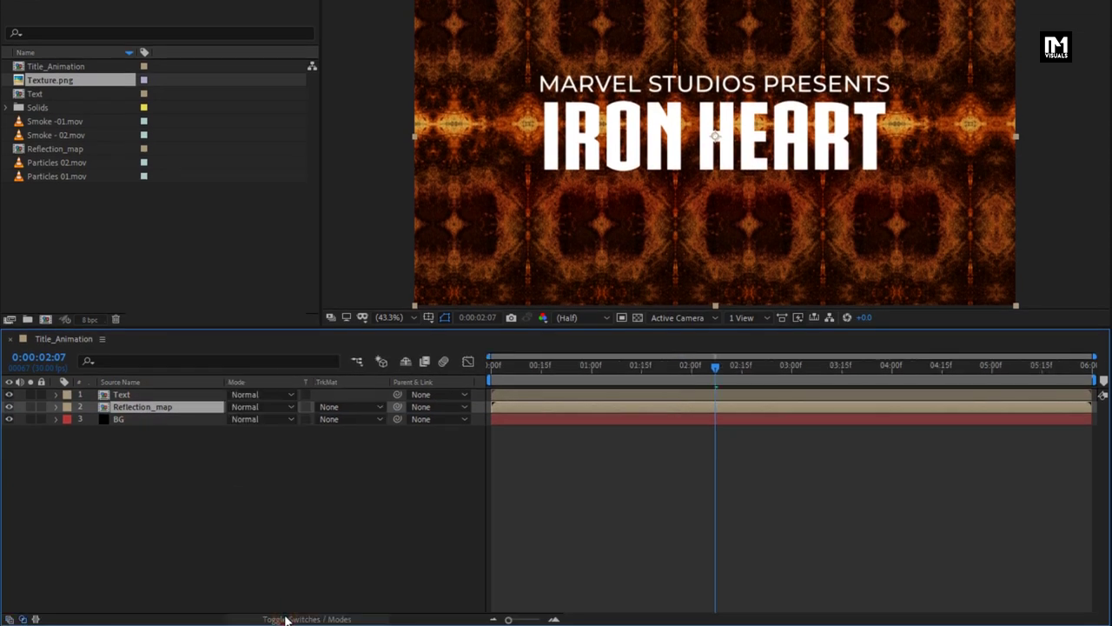
pyautogui.click(329, 407)
pyautogui.click(347, 444)
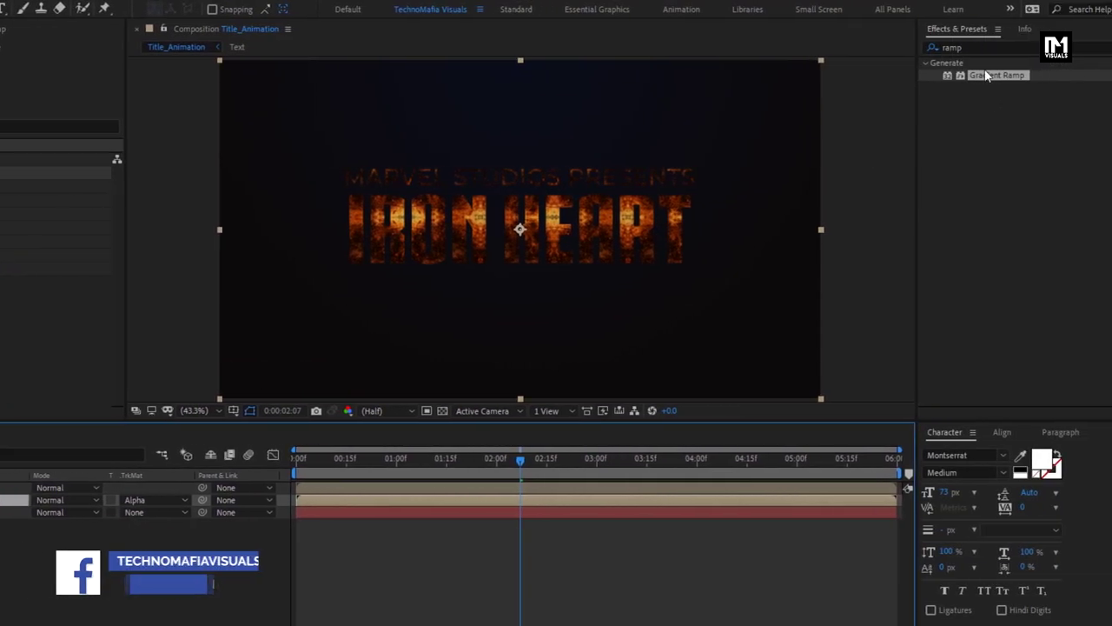
# Apply the CC Glass effect to the Reflection_map layer
pyautogui.click(956, 47)
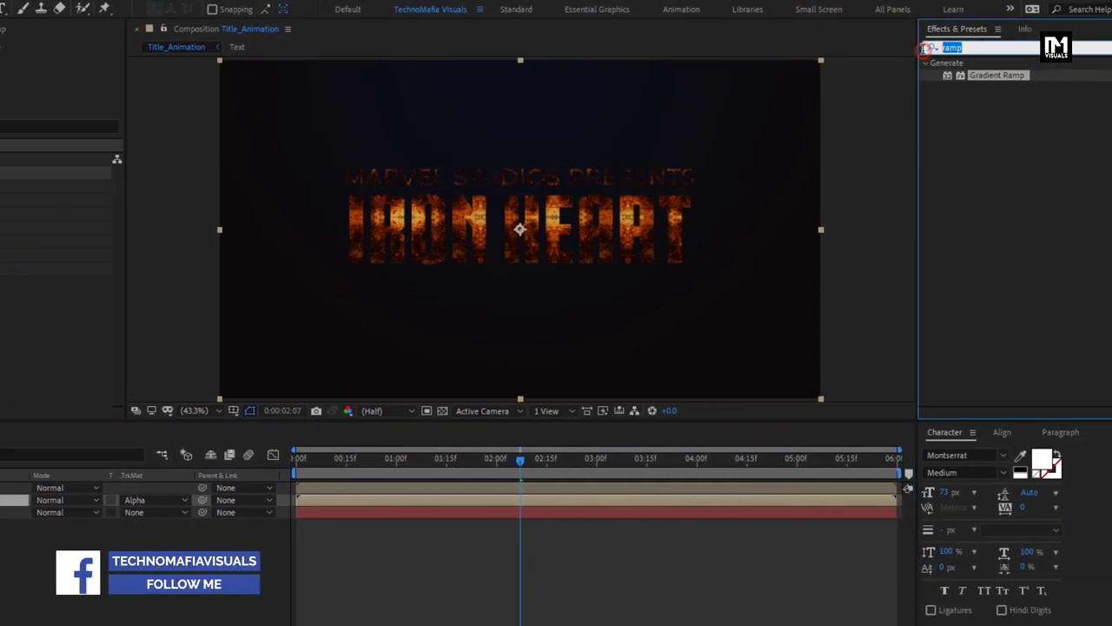
pyautogui.write('cc g')
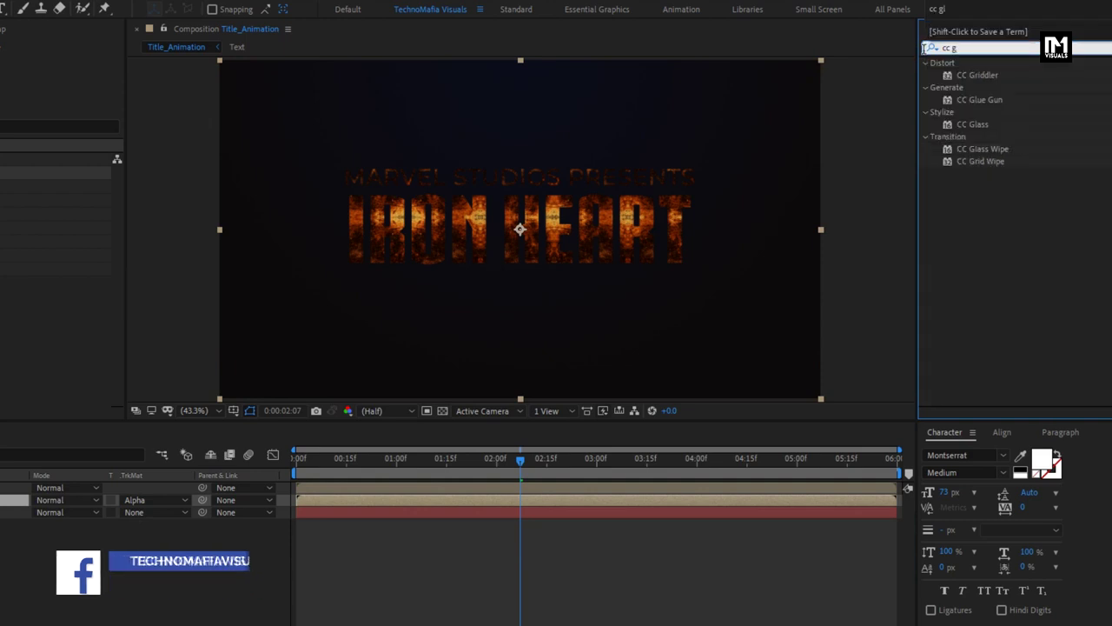
pyautogui.doubleClick(972, 124)
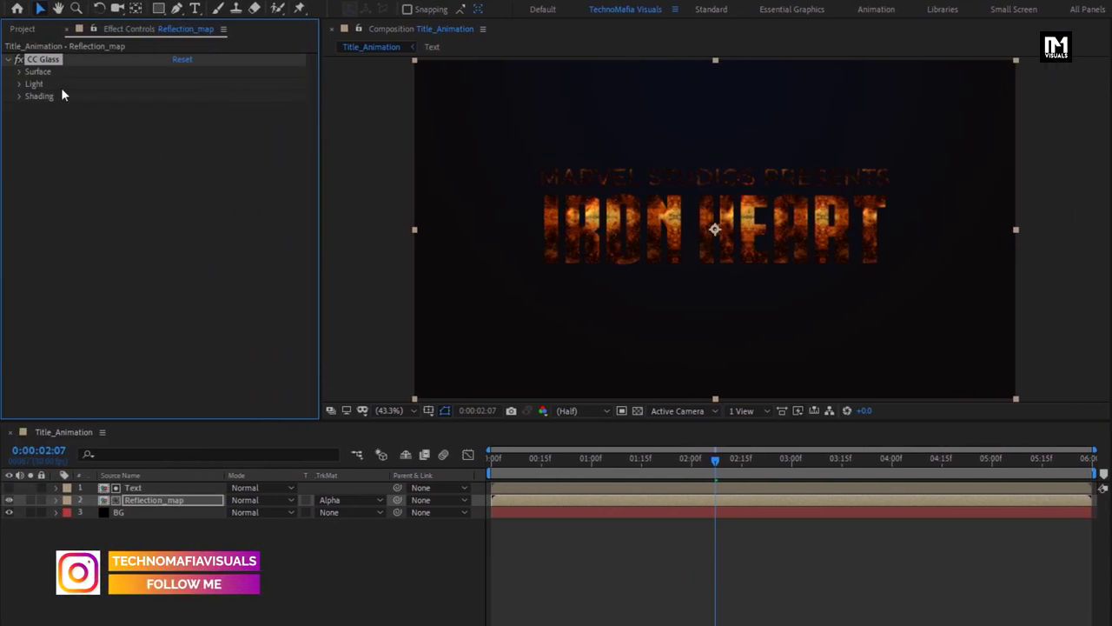
# Use the Text layer as the CC Glass bump map and set the surface softness to 45
pyautogui.click(19, 73)
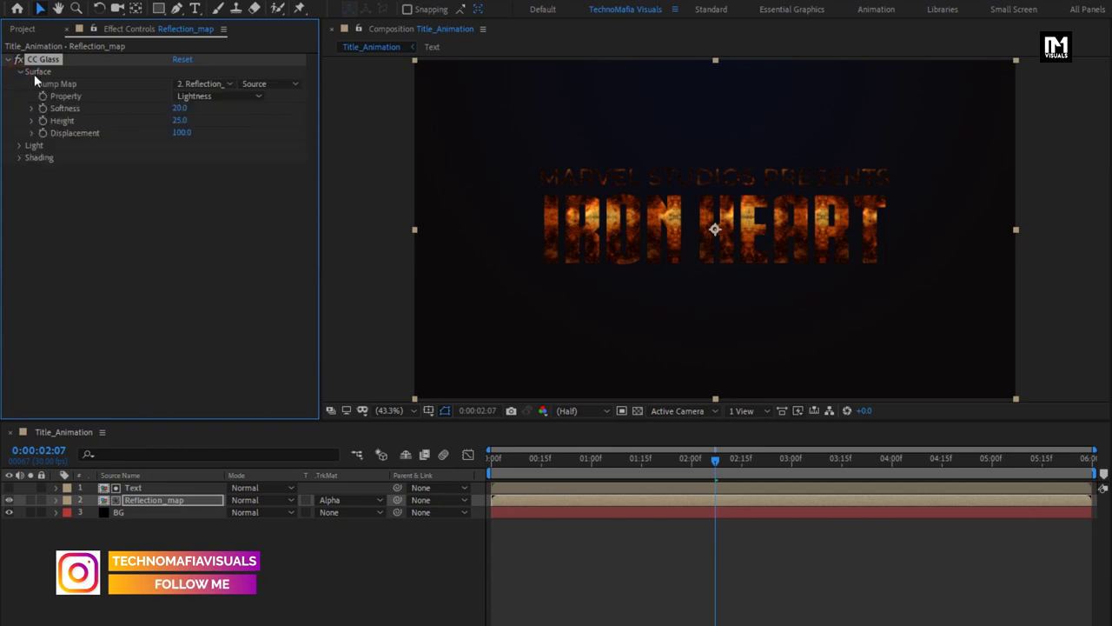
pyautogui.click(202, 83)
pyautogui.click(207, 123)
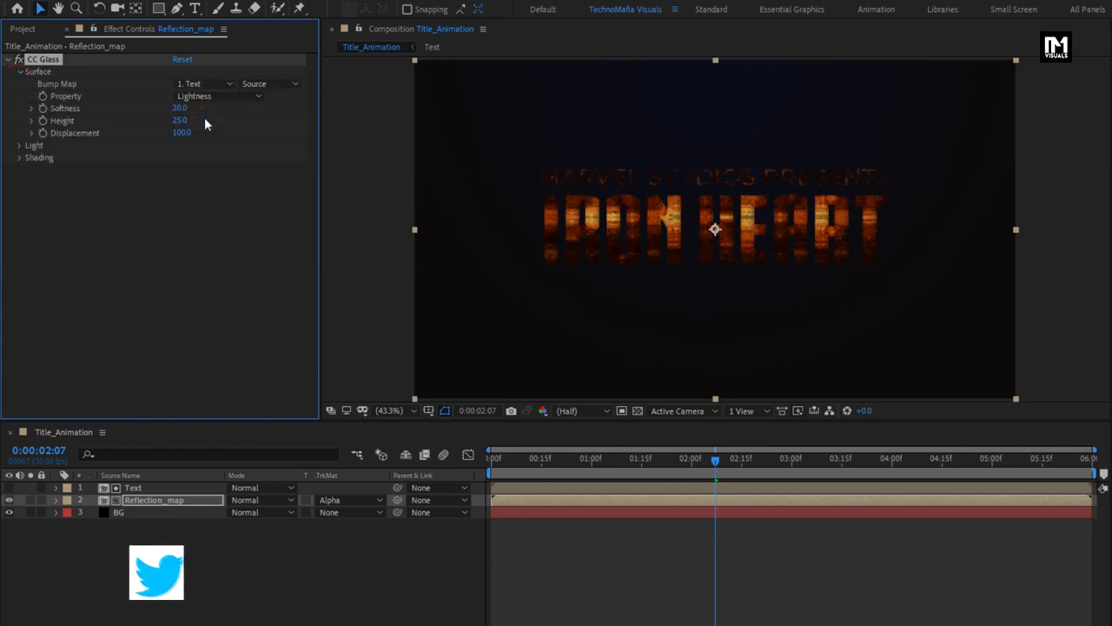
pyautogui.click(180, 110)
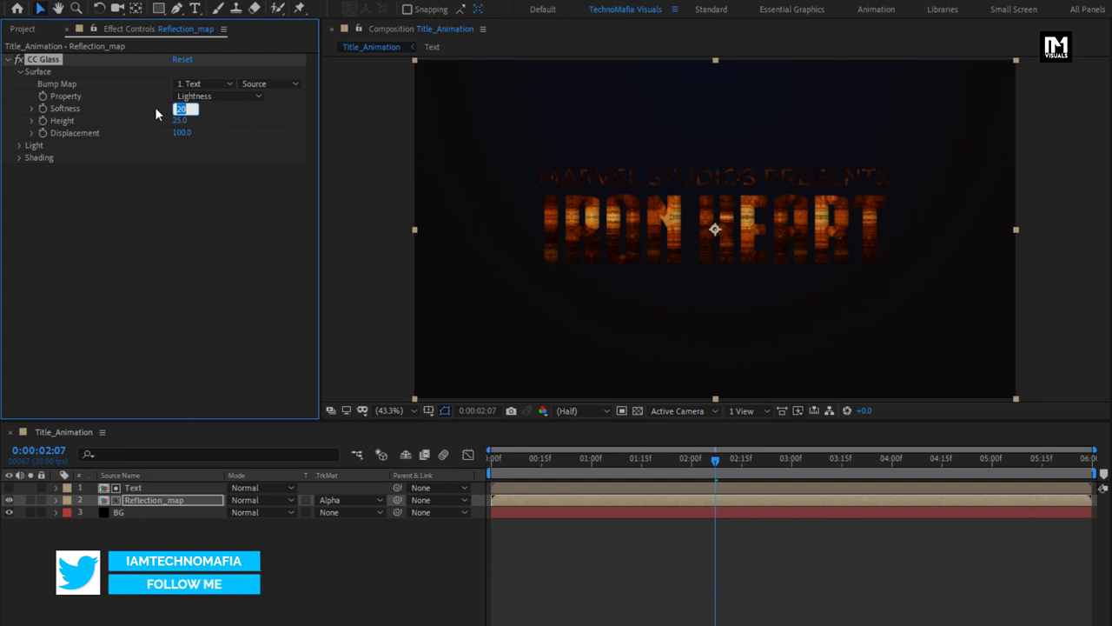
pyautogui.write('45.')
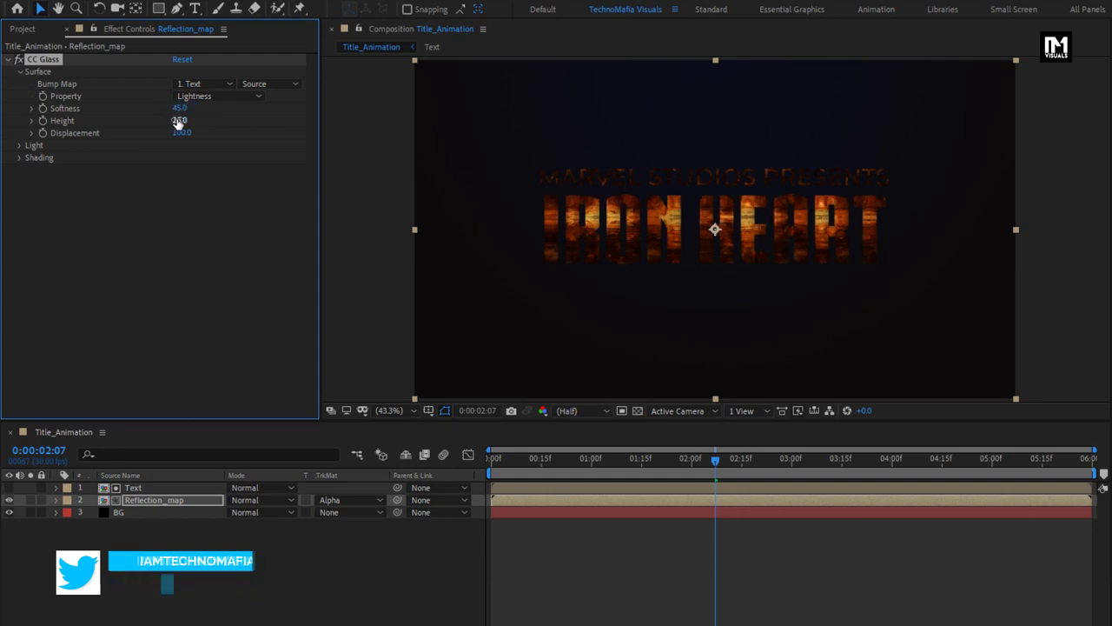
# Set the CC Glass surface height to -20 and displacement to -150
pyautogui.click(178, 121)
pyautogui.write('-2')
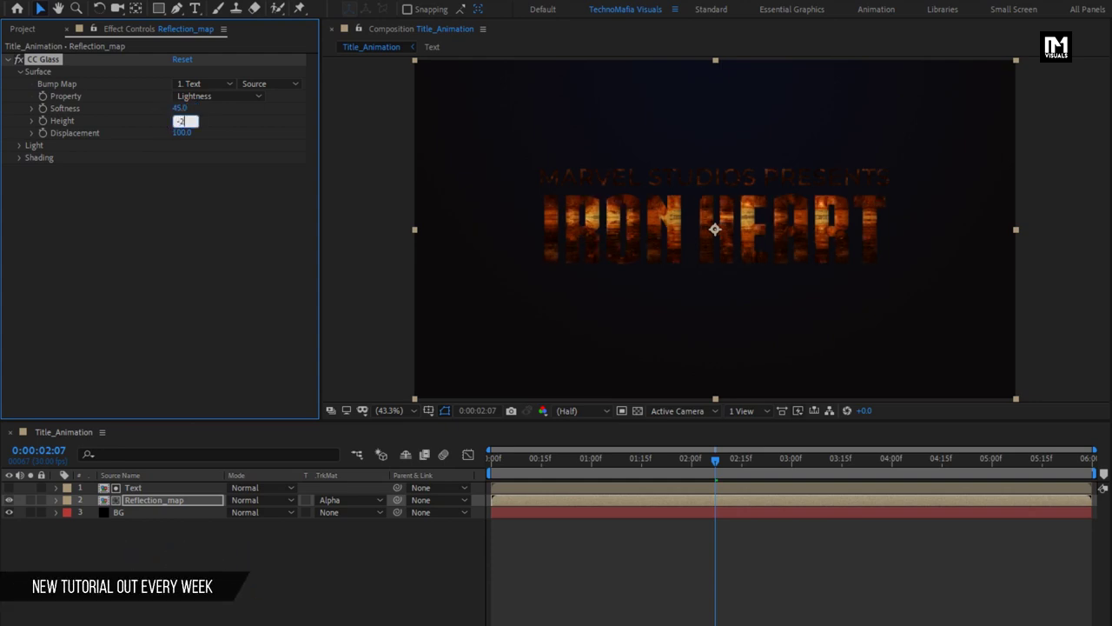
pyautogui.write('0')
pyautogui.press('Return')
pyautogui.click(182, 133)
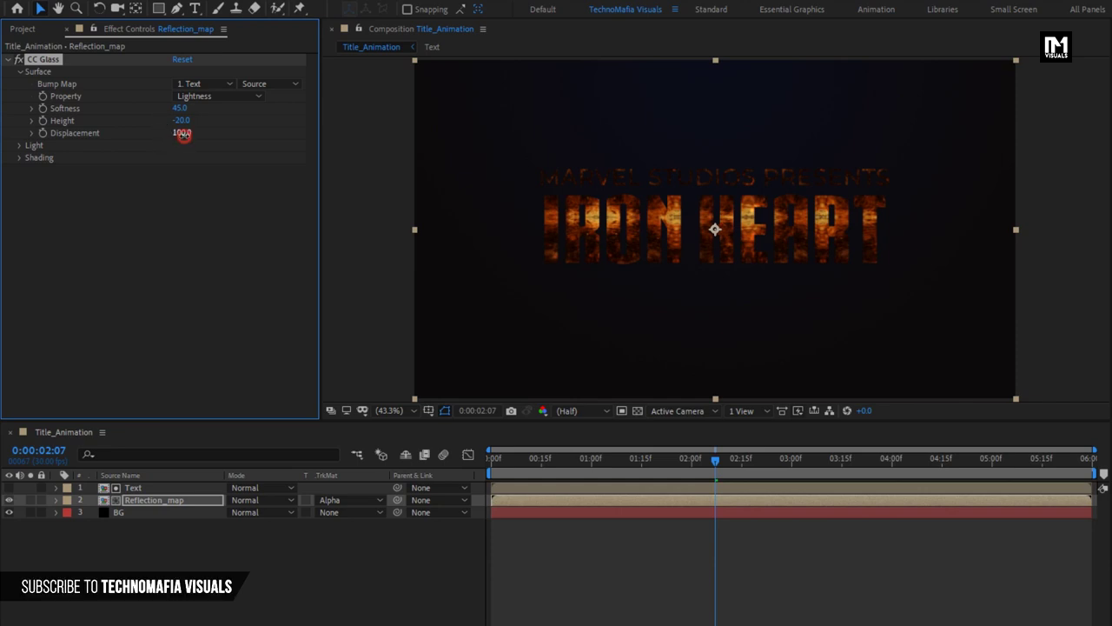
pyautogui.write('-150')
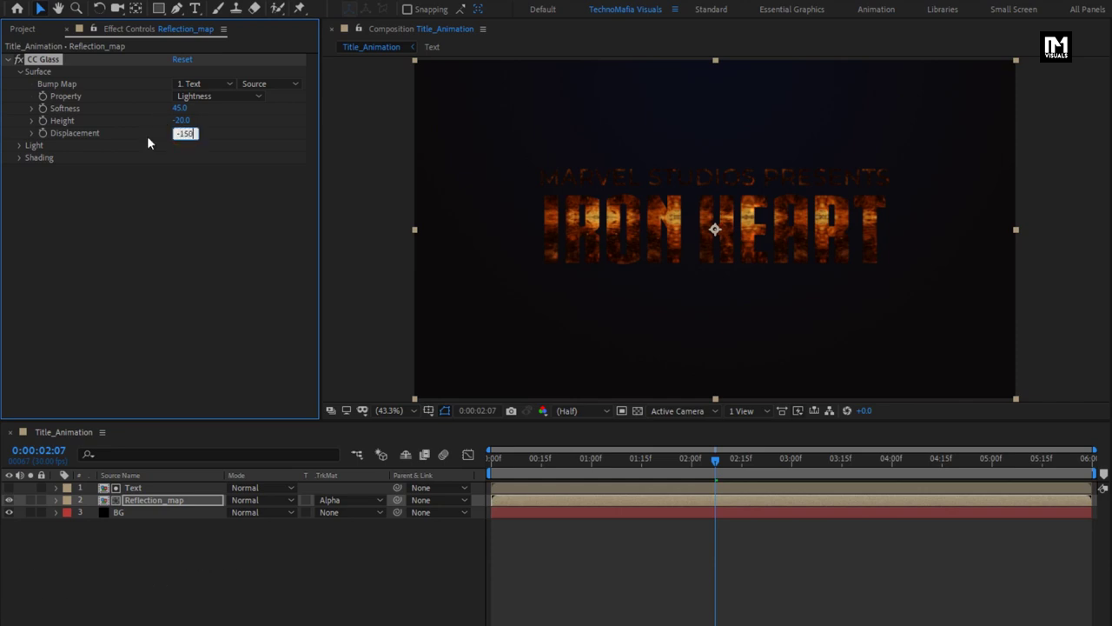
pyautogui.press('Return')
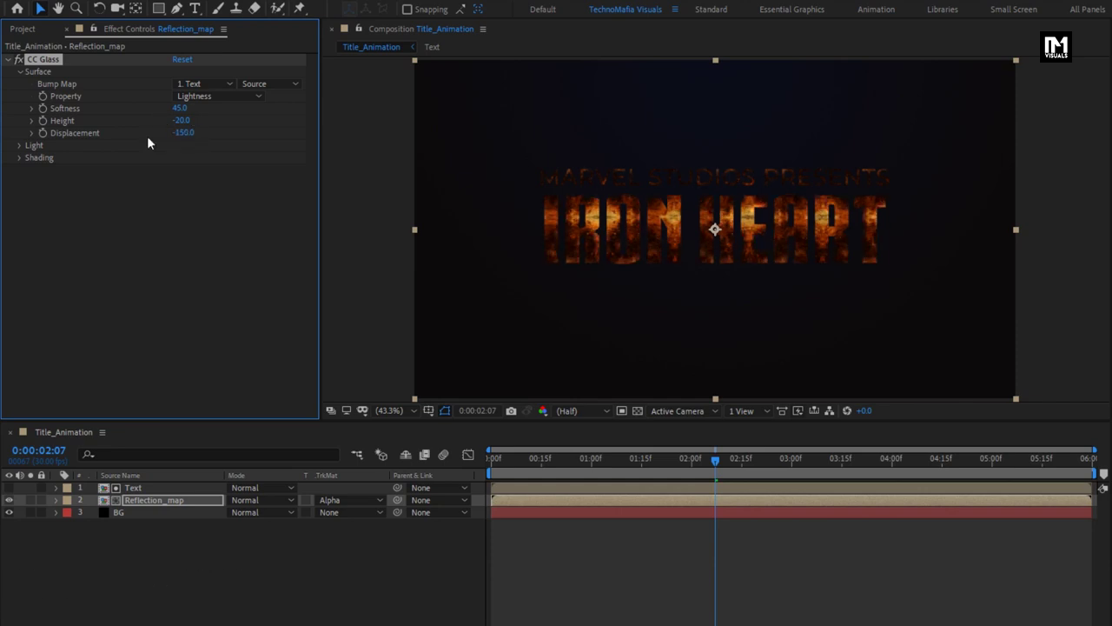
# Change the CC Glass light type to Point Light
pyautogui.click(20, 146)
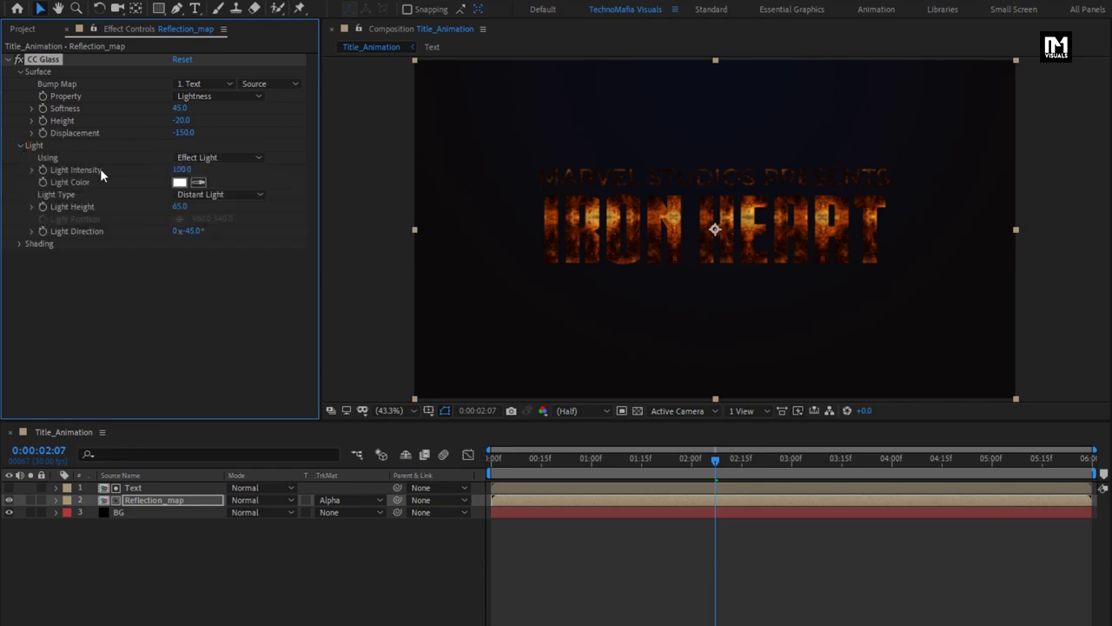
pyautogui.click(221, 195)
pyautogui.click(227, 228)
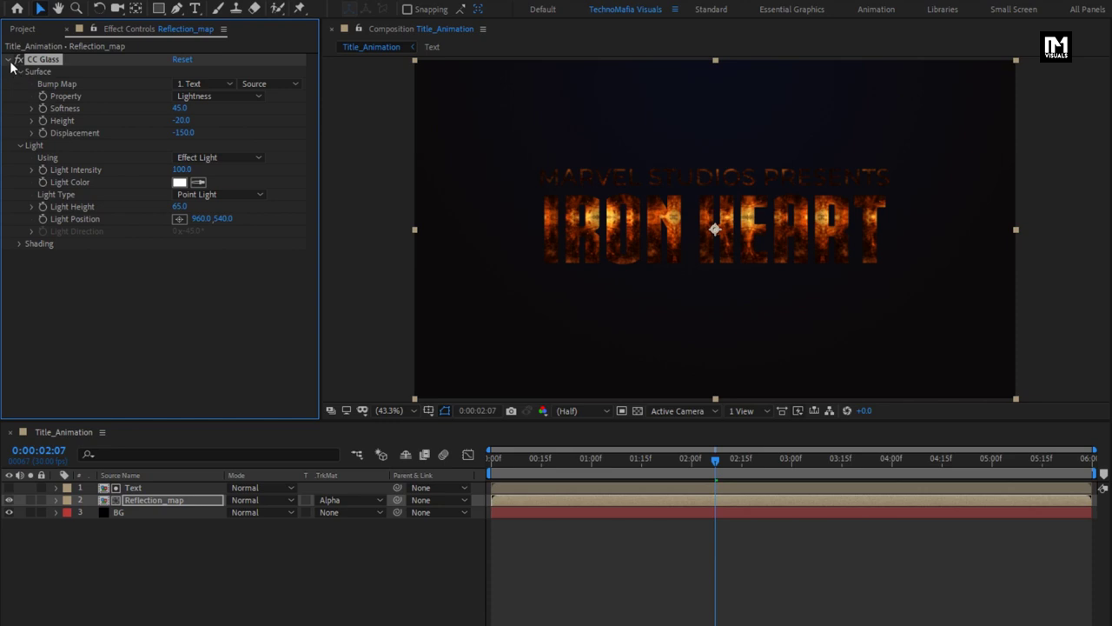
# Find the CC Blobbylize effect and apply it to the Reflection_map layer
pyautogui.click(978, 48)
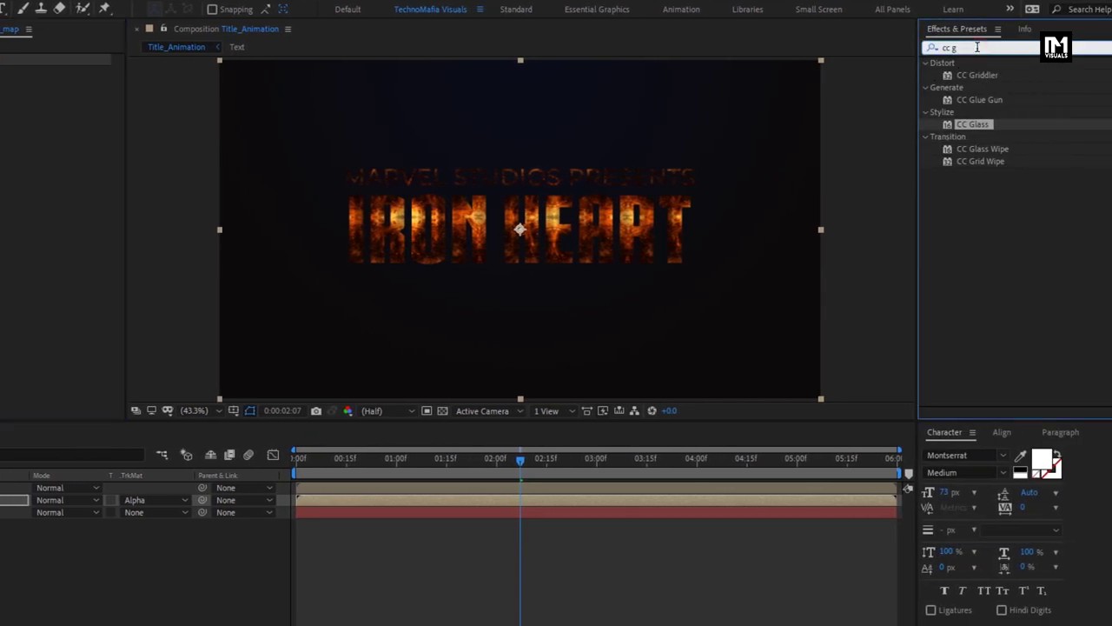
pyautogui.press('BackSpace')
pyautogui.press('BackSpace')
pyautogui.write('bl')
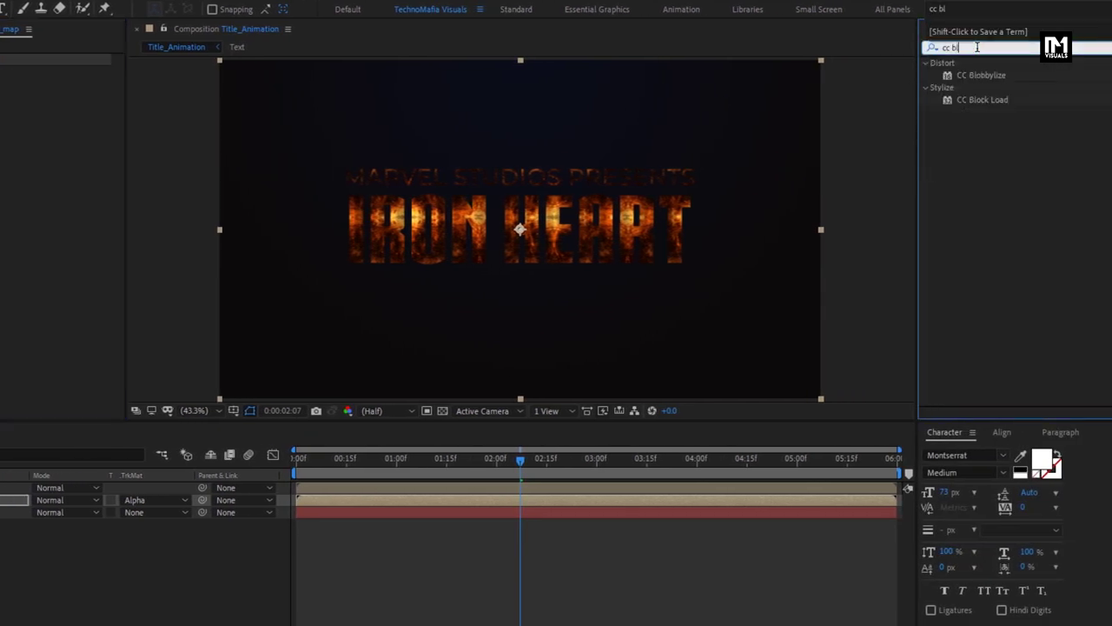
pyautogui.doubleClick(985, 75)
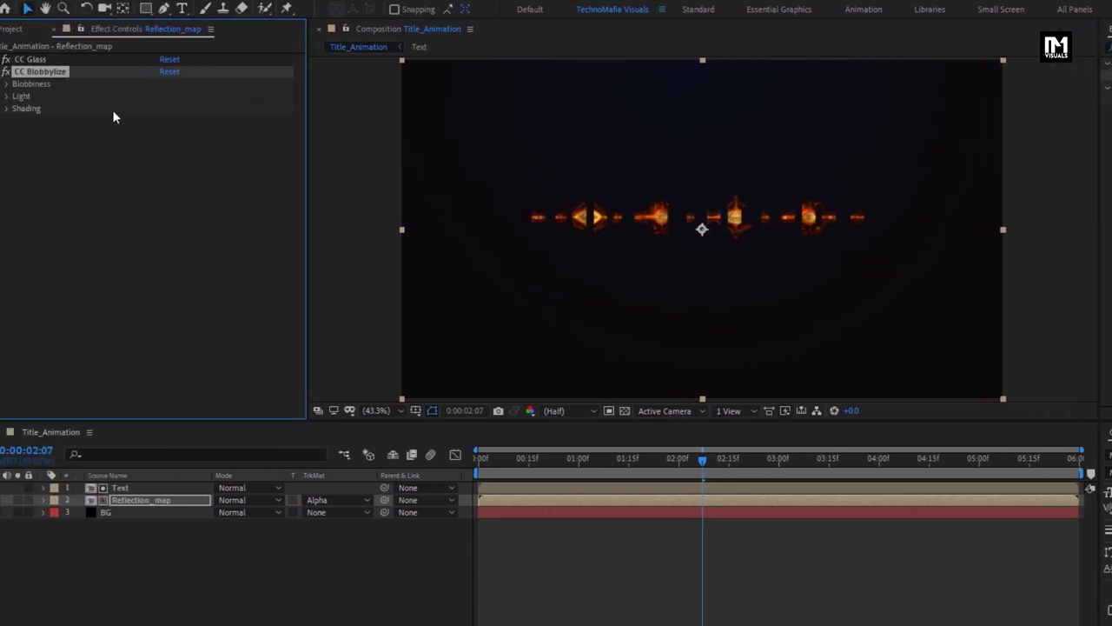
# Set the CC Blobbylize blob layer to Text and its blobbiness property to Alpha
pyautogui.click(19, 85)
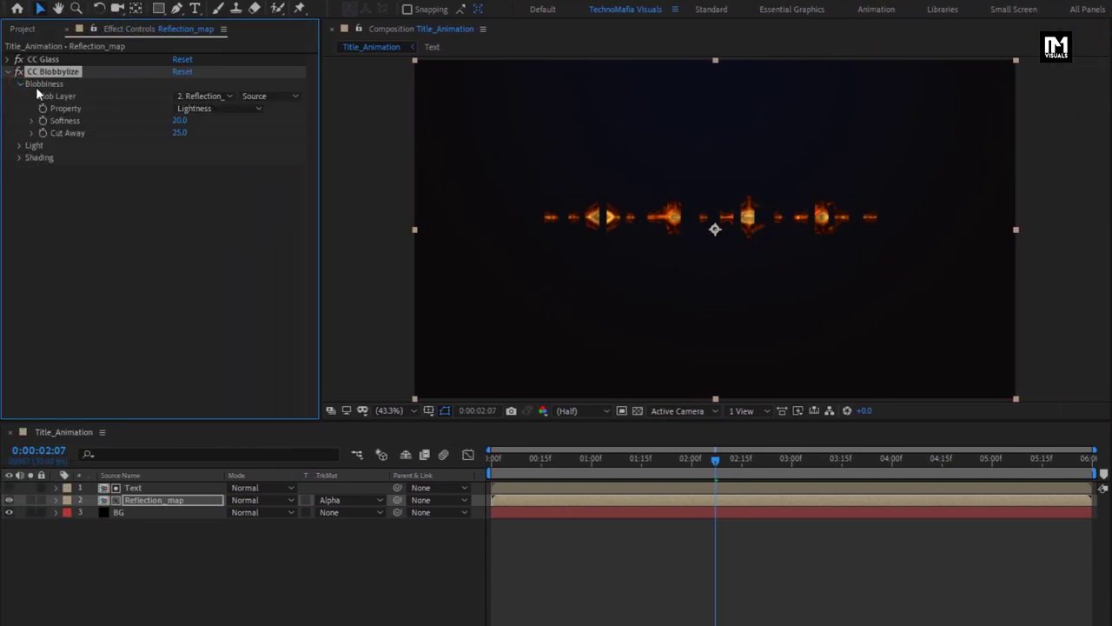
pyautogui.click(198, 97)
pyautogui.click(218, 131)
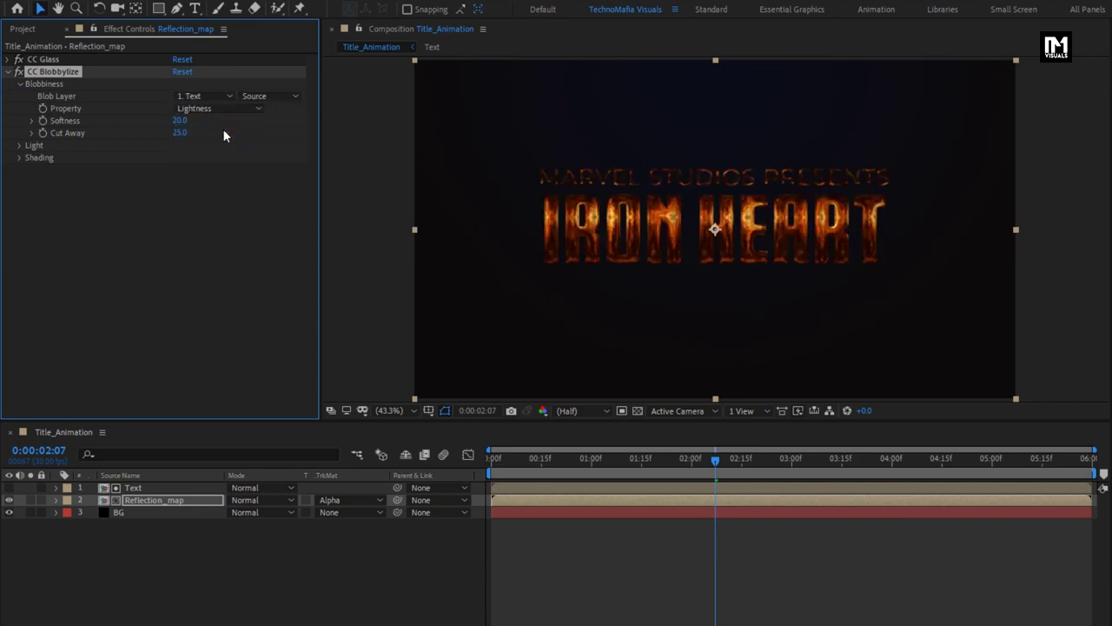
pyautogui.click(198, 109)
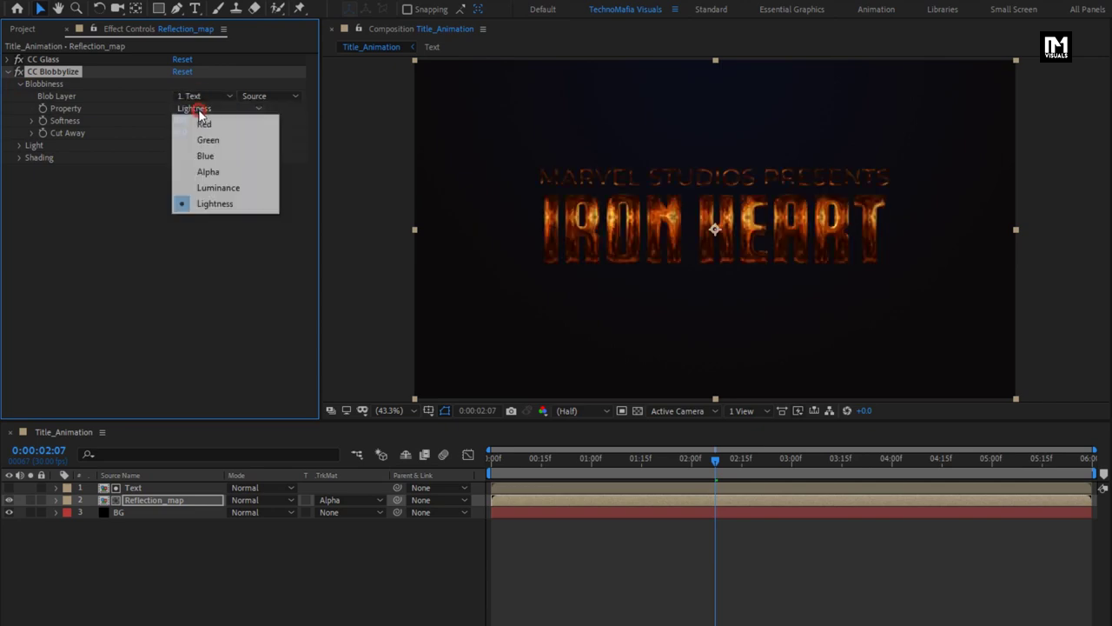
pyautogui.click(214, 171)
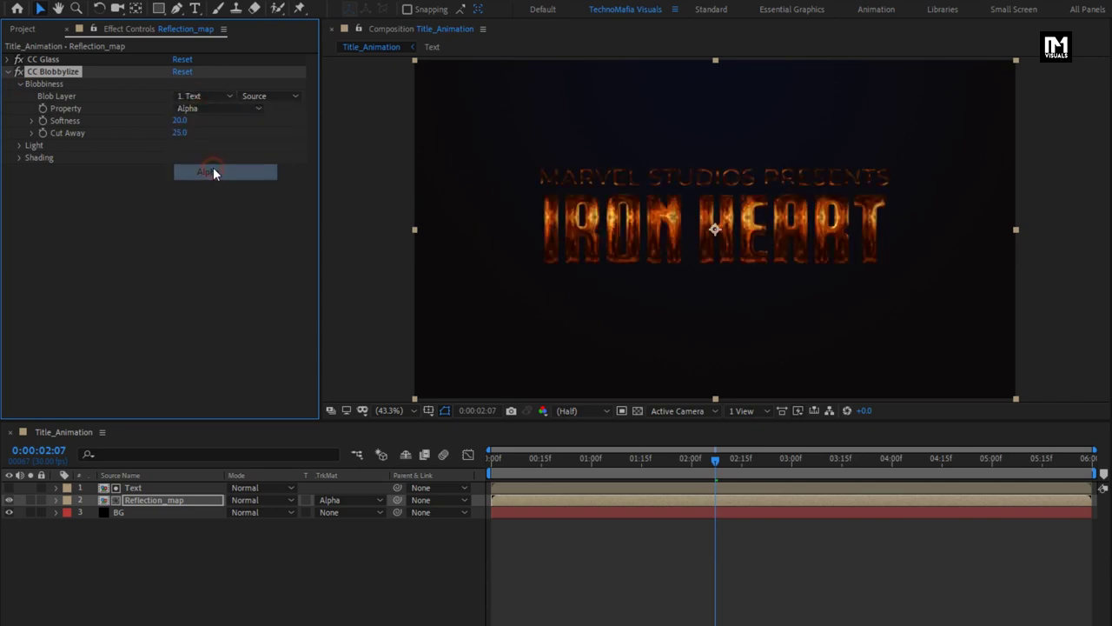
# Set the CC Blobbylize softness to 8 and cut away to 3
pyautogui.click(179, 120)
pyautogui.write('8')
pyautogui.press('Return')
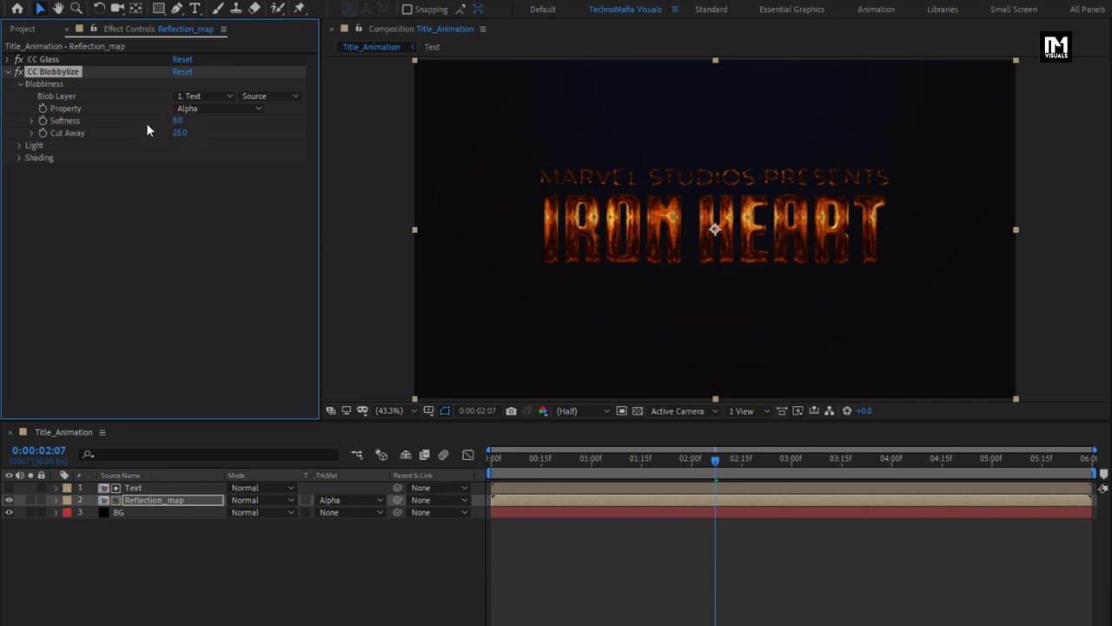
pyautogui.click(178, 133)
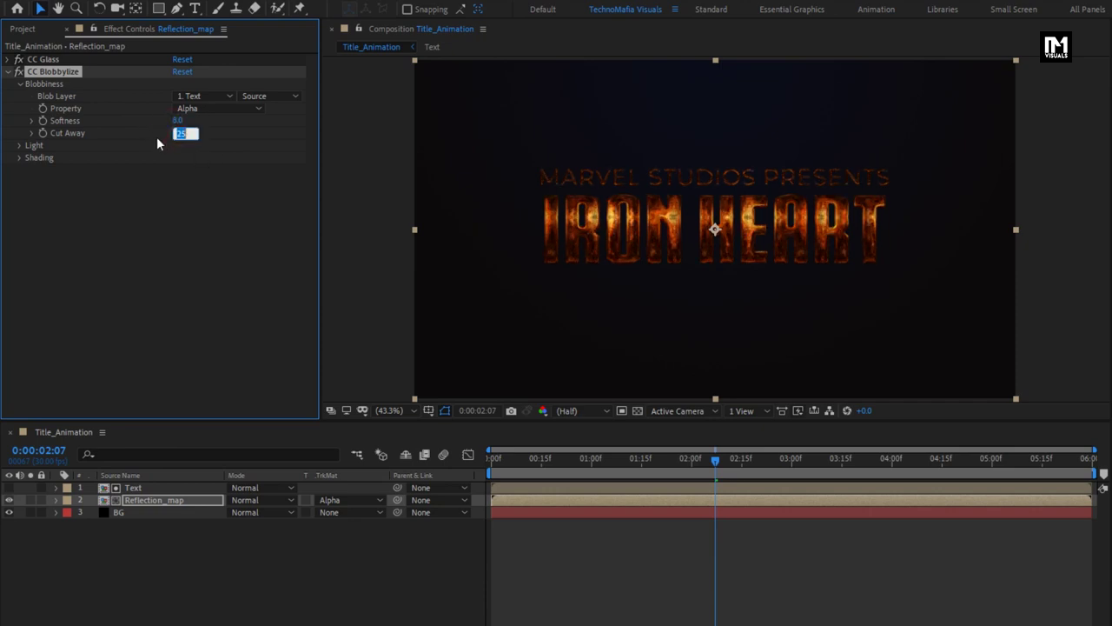
pyautogui.write('3')
pyautogui.press('Return')
# Switch the CC Blobbylize light to Point Light and move it just right of the title, at about 1546, 547
pyautogui.click(20, 147)
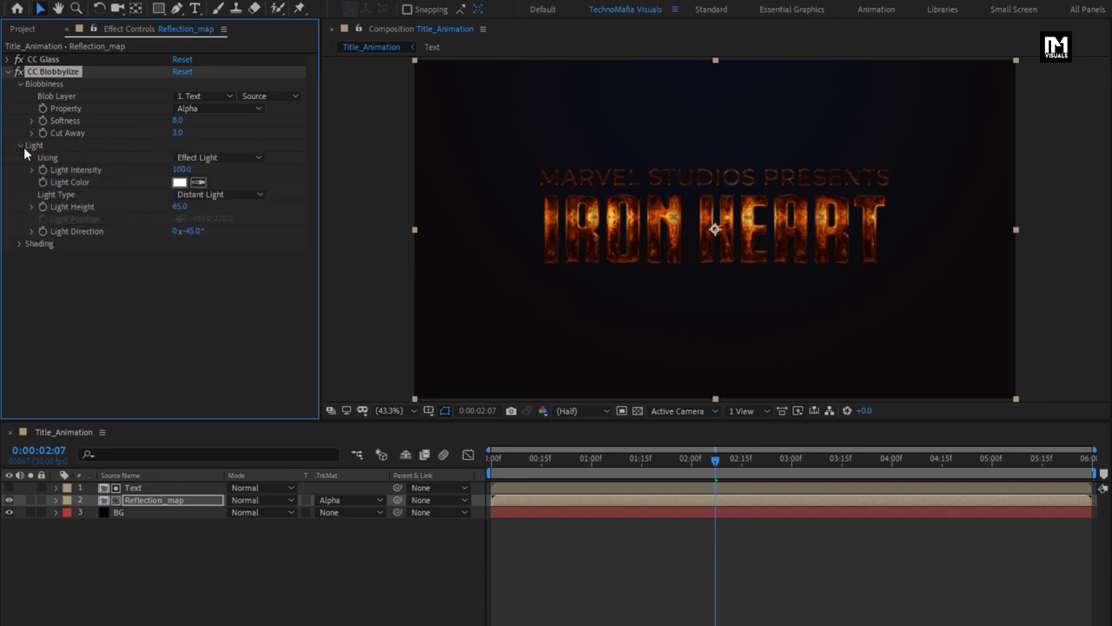
pyautogui.click(208, 194)
pyautogui.click(213, 227)
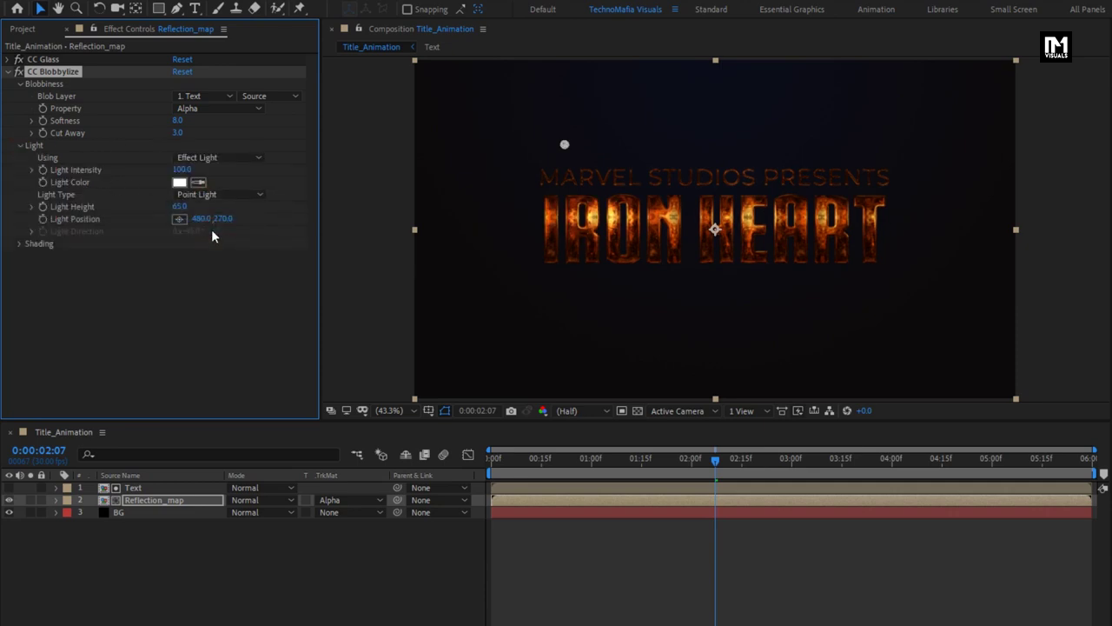
pyautogui.moveTo(565, 145); pyautogui.dragTo(898, 235)
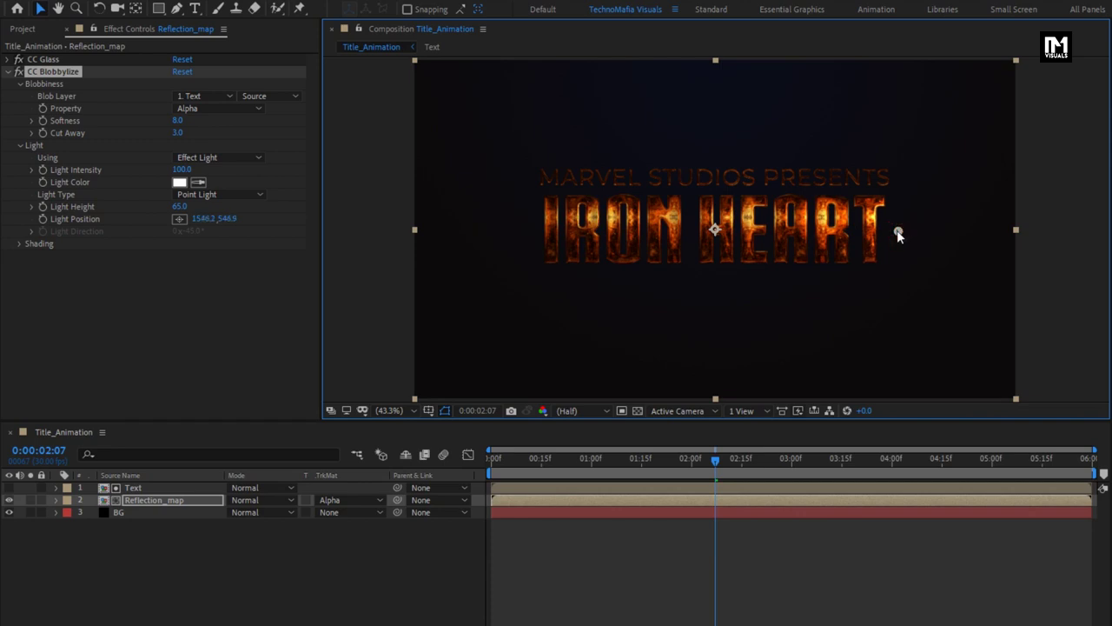
# Add the Text composition again as the topmost layer and give it a Bevel and Emboss layer style
pyautogui.click(23, 30)
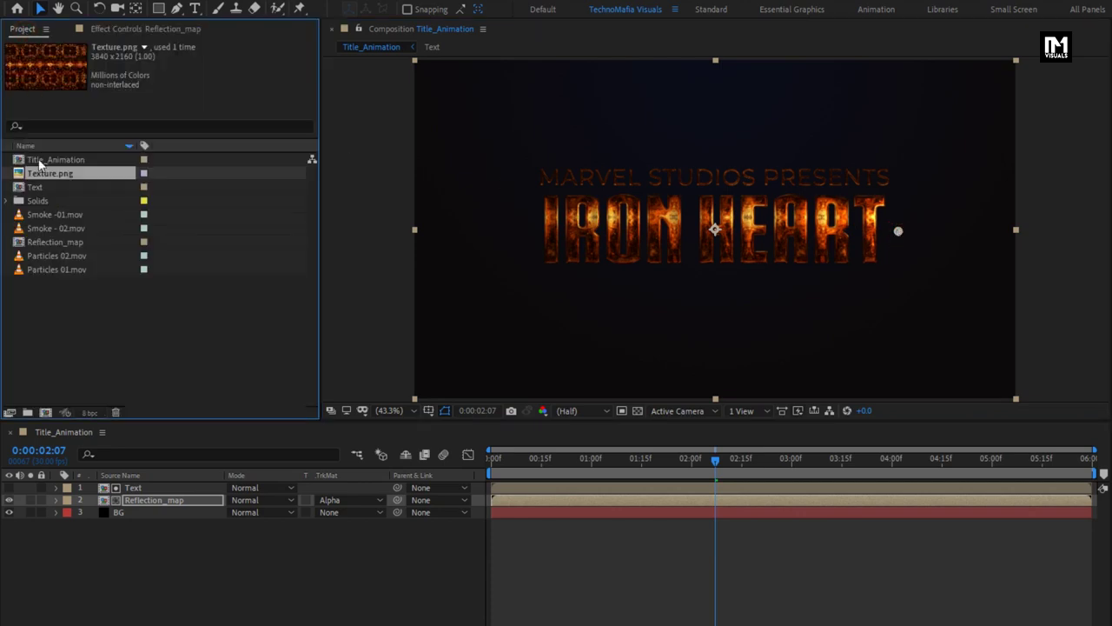
pyautogui.moveTo(35, 187); pyautogui.dragTo(145, 489)
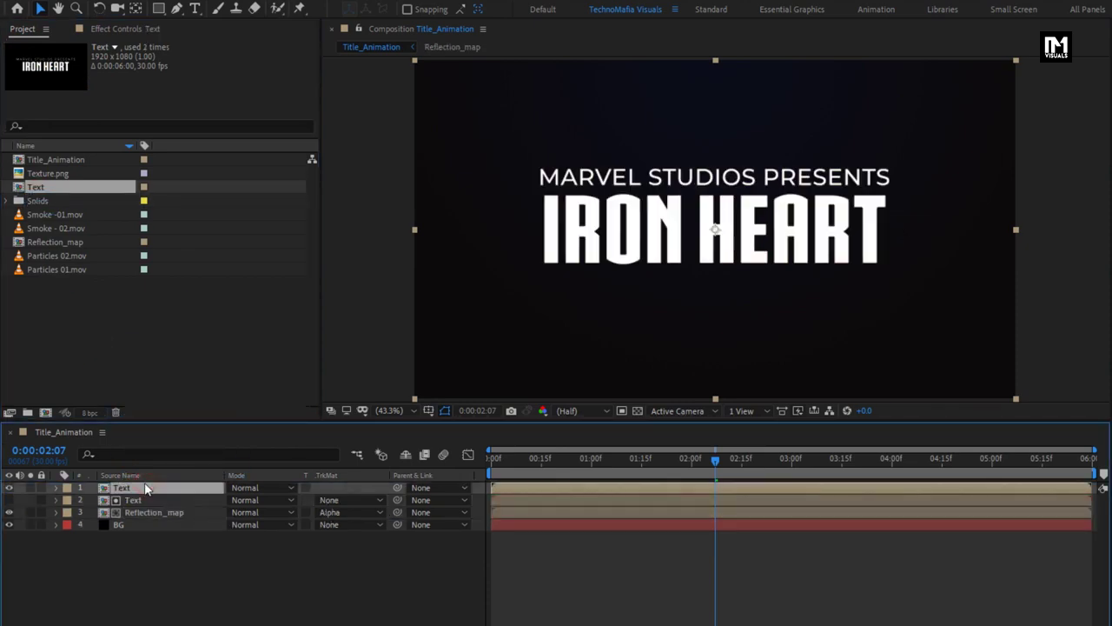
pyautogui.rightClick(139, 488)
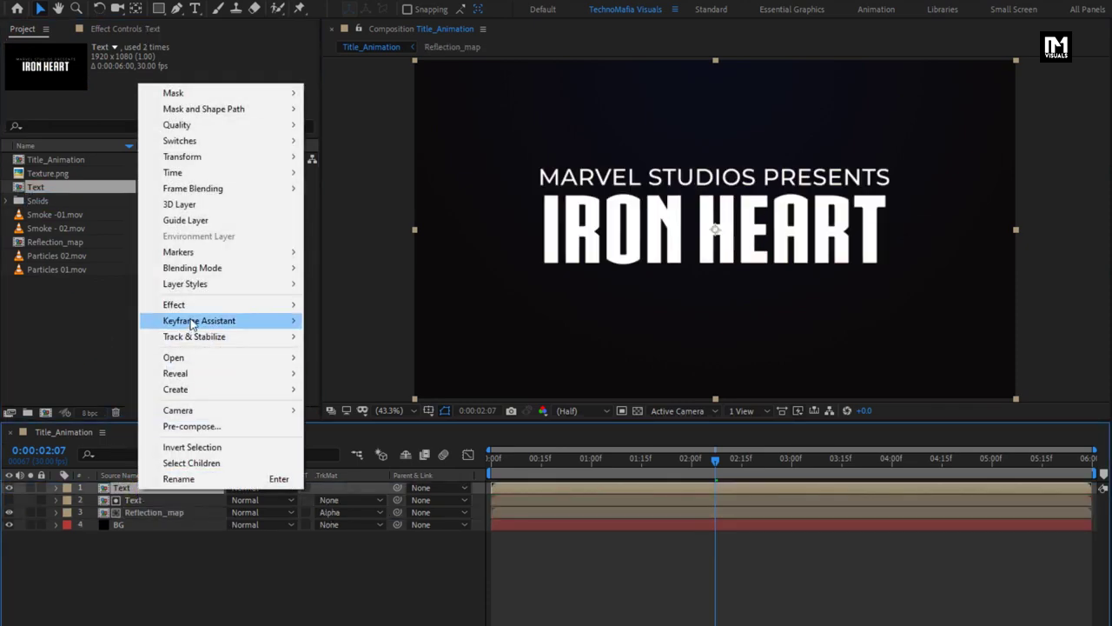
pyautogui.moveTo(195, 288)
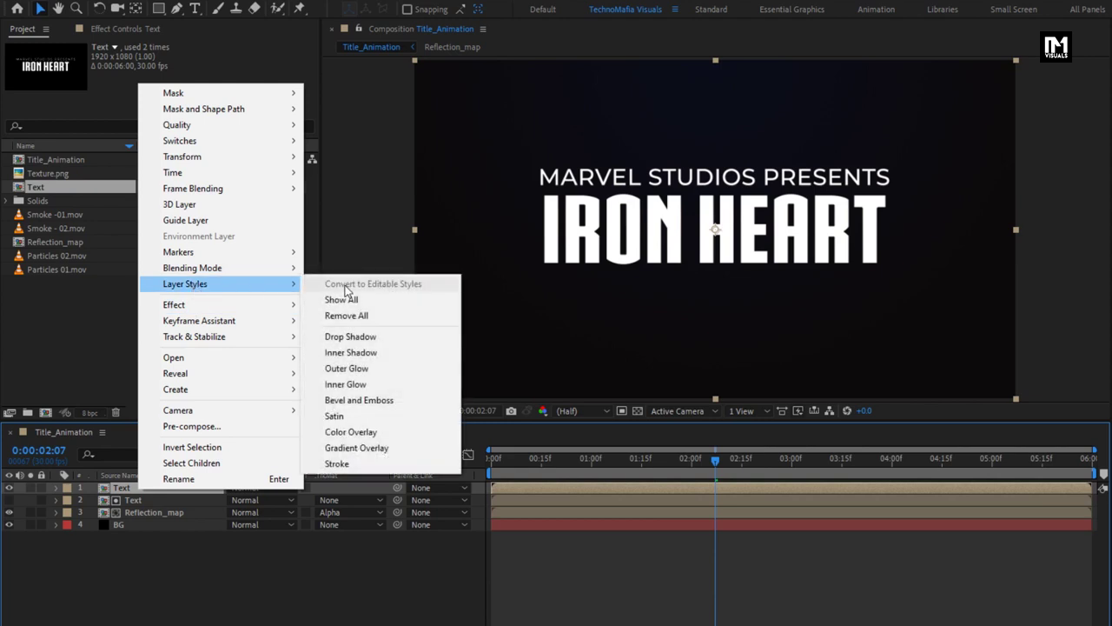
pyautogui.click(345, 400)
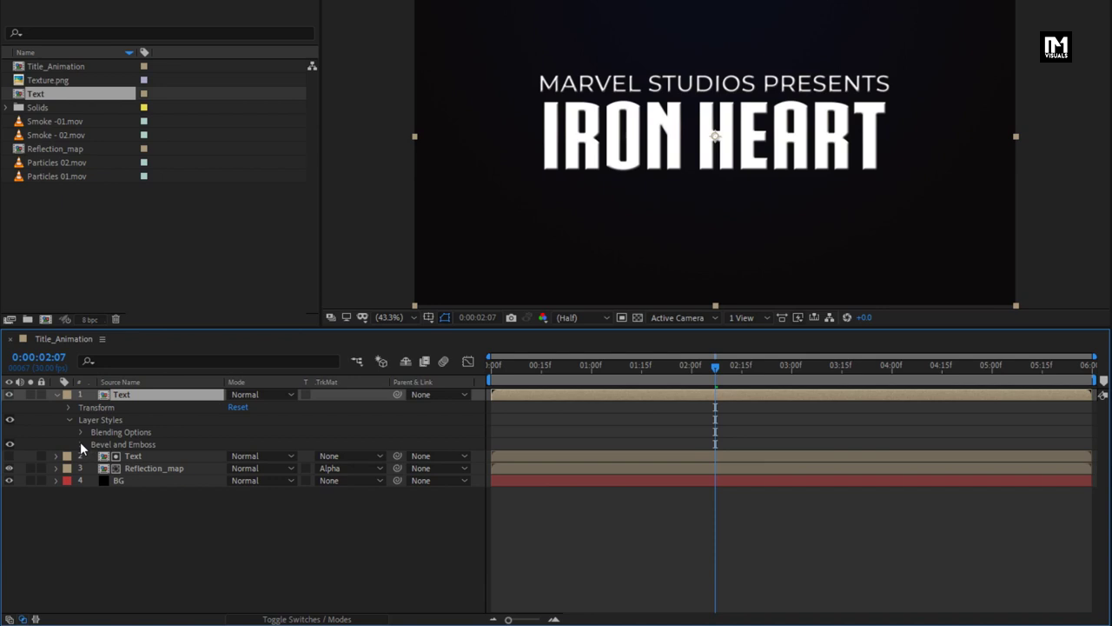
# Set the top Text layer's bevel technique to Chisel Soft and its depth to 1000%
pyautogui.click(80, 537)
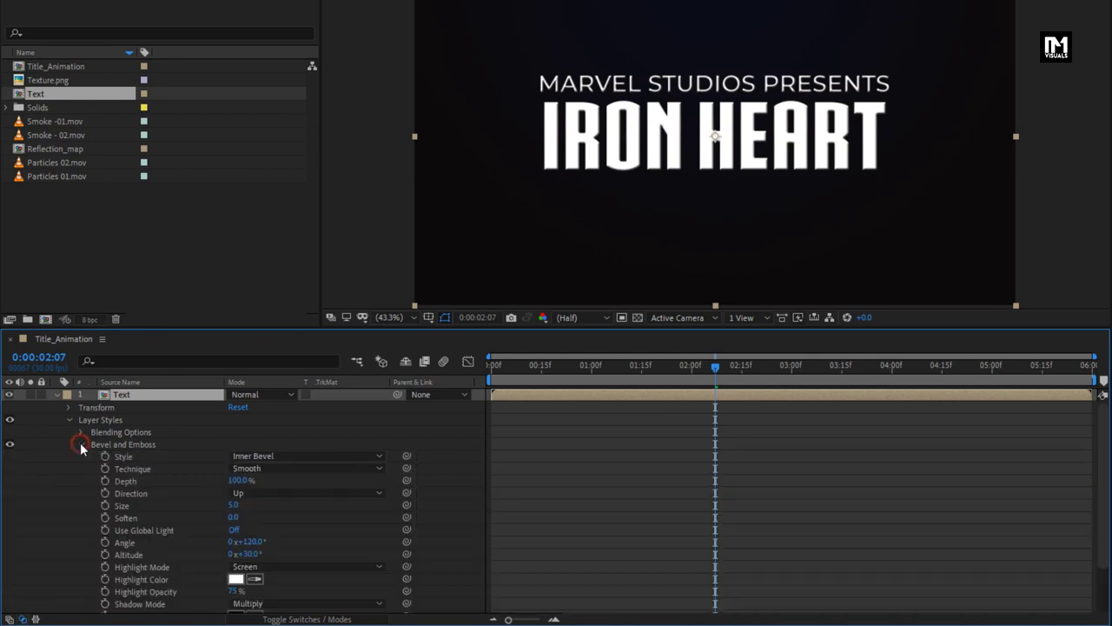
pyautogui.scroll(-1, 80, 445)
pyautogui.click(276, 447)
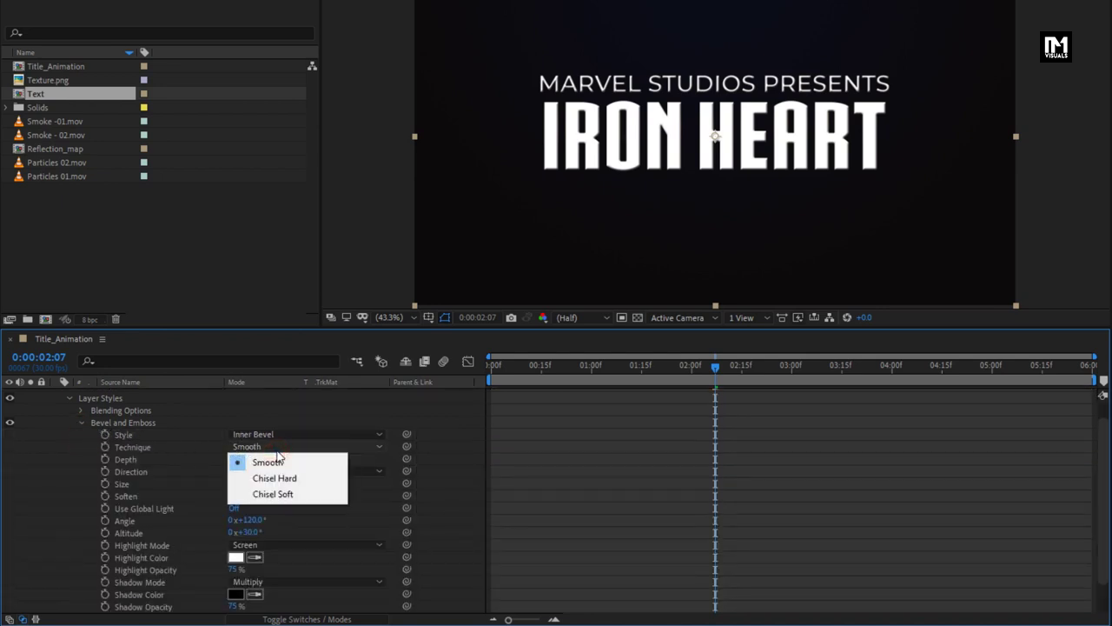
pyautogui.click(294, 494)
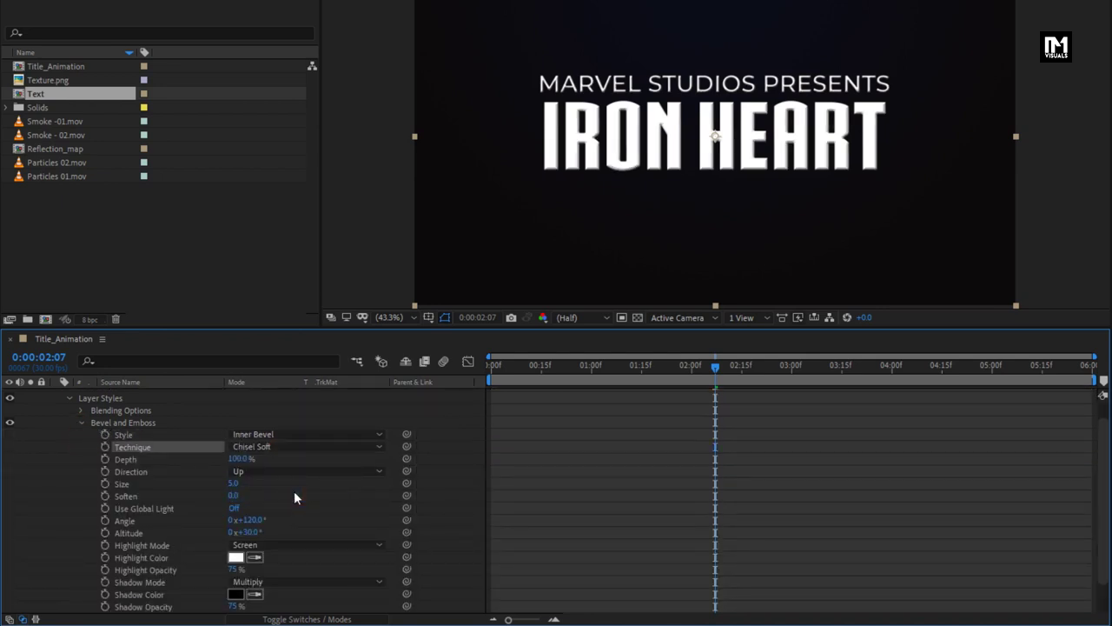
pyautogui.click(237, 460)
pyautogui.write('0')
pyautogui.press('Return')
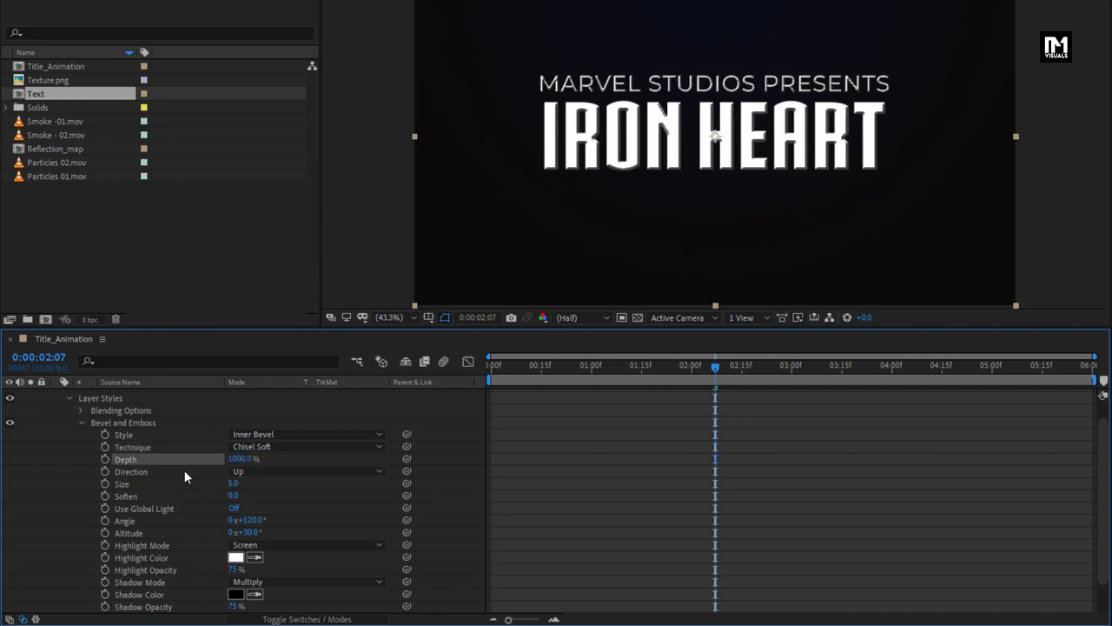
# Set the Bevel and Emboss size to 50 and soften to 5 on the top Text layer
pyautogui.click(236, 482)
pyautogui.write('50')
pyautogui.press('Return')
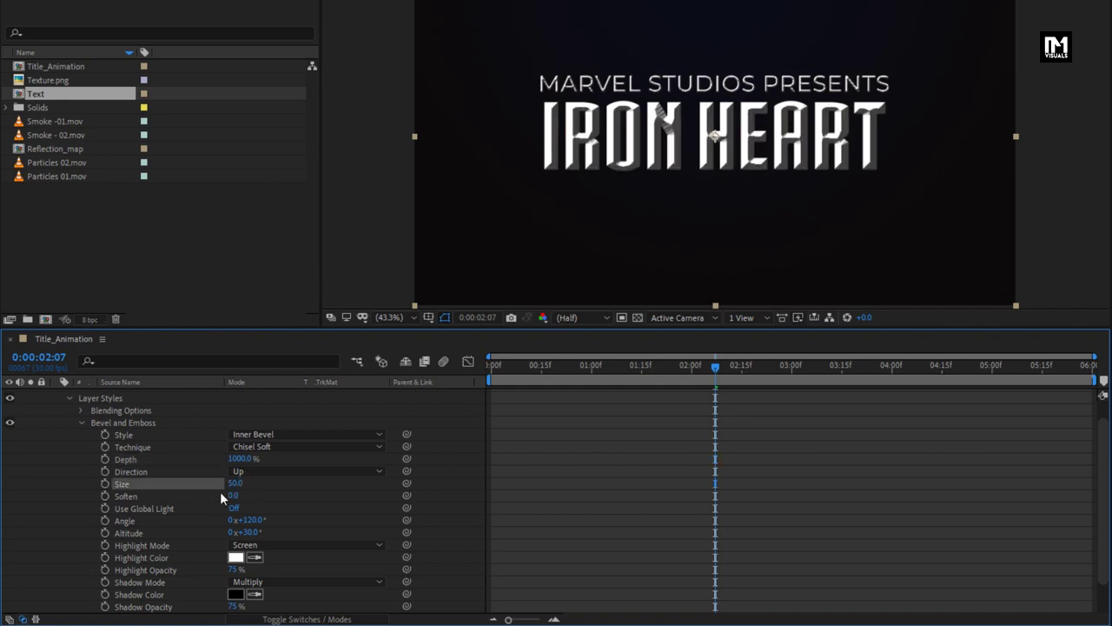
pyautogui.click(233, 494)
pyautogui.write('5')
pyautogui.press('Return')
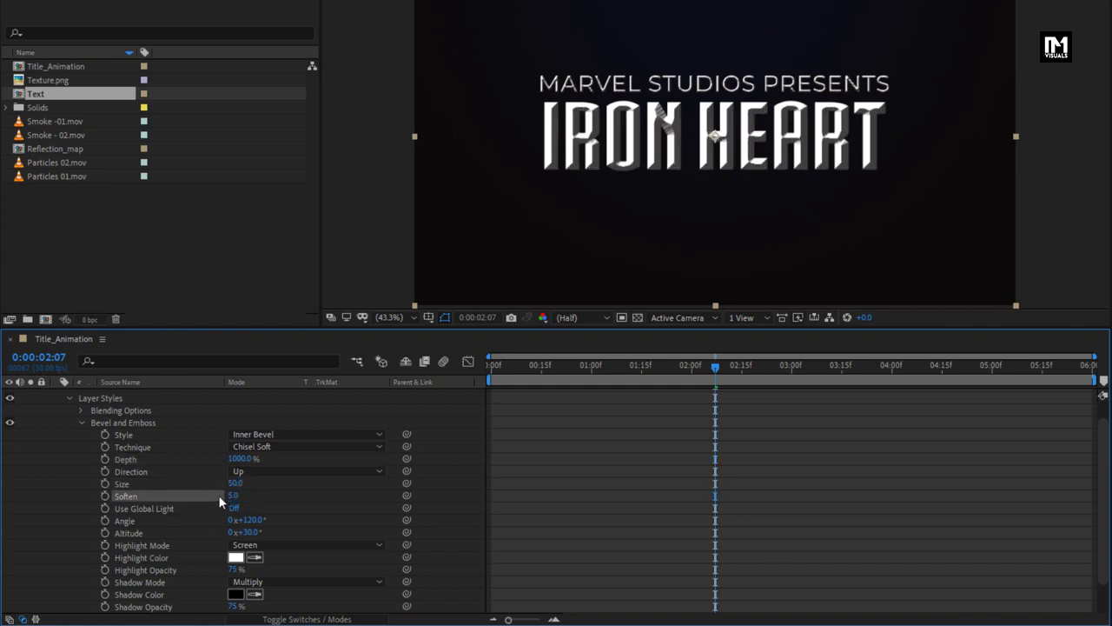
# Set the top Text layer's Bevel and Emboss angle to 45° and its altitude to 75°
pyautogui.click(249, 520)
pyautogui.write('4')
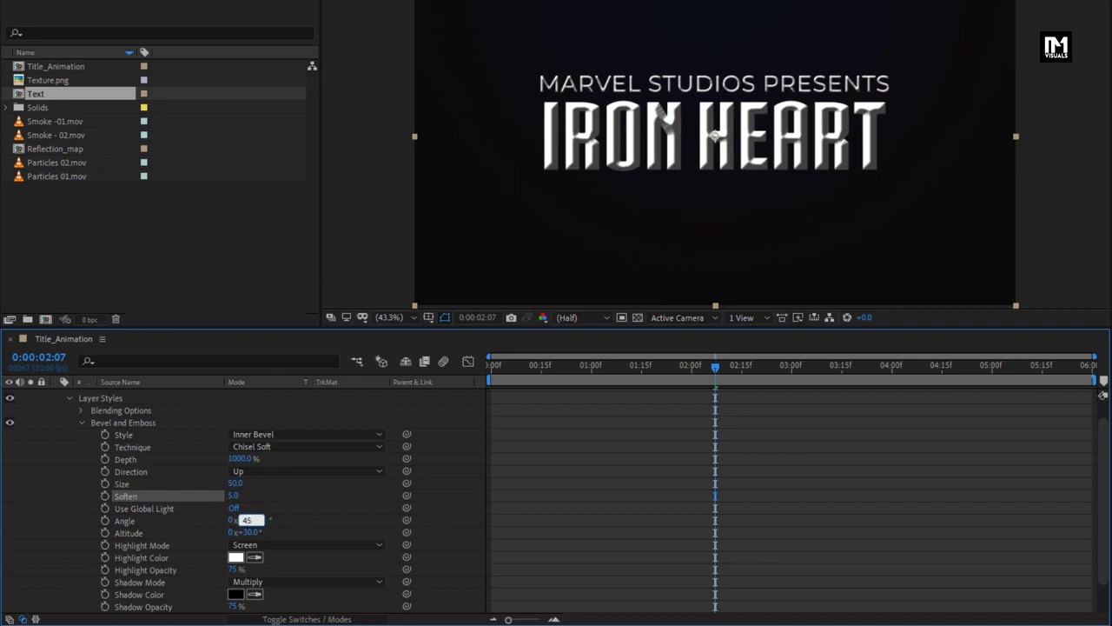
pyautogui.write('5')
pyautogui.press('Return')
pyautogui.click(231, 531)
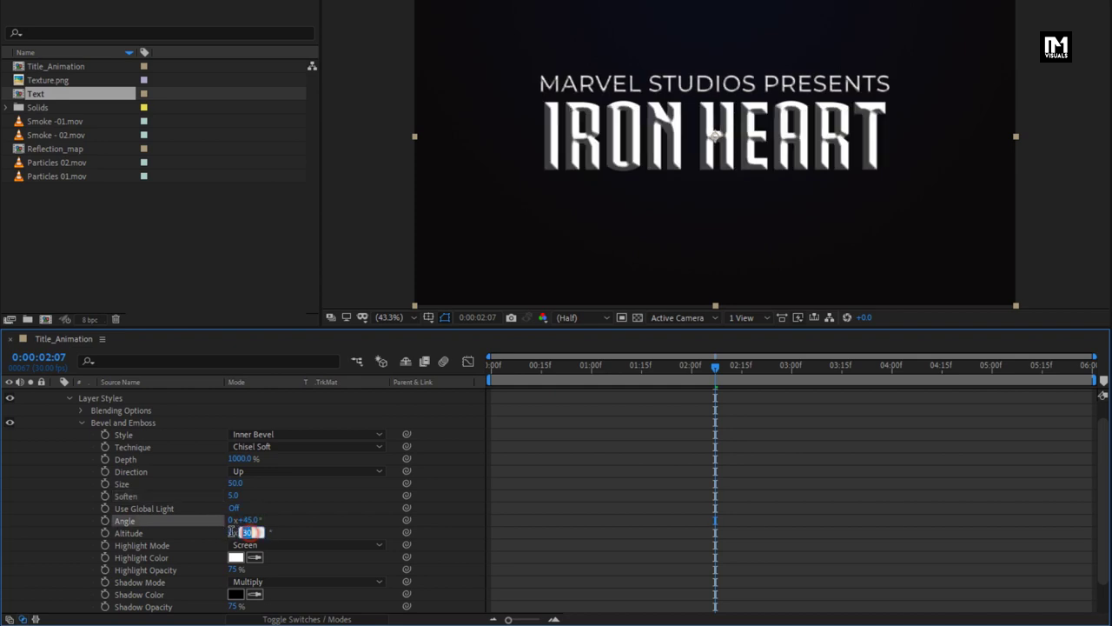
pyautogui.write('75')
pyautogui.press('Return')
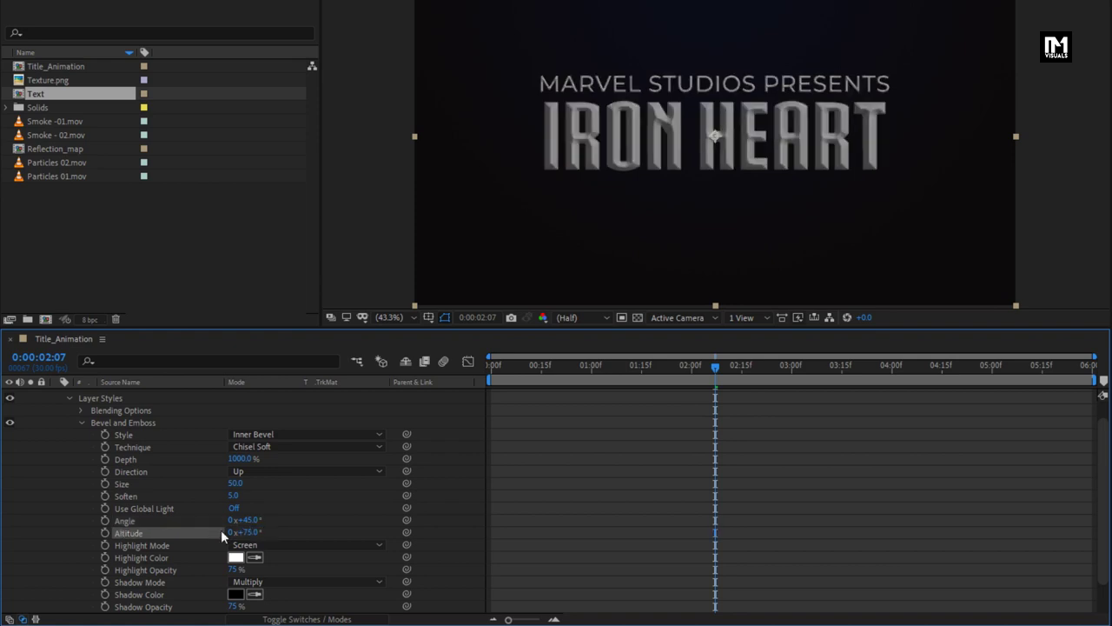
# Set the bevel's highlight mode to Overlay and its highlight opacity to 15% on the top Text layer
pyautogui.click(288, 544)
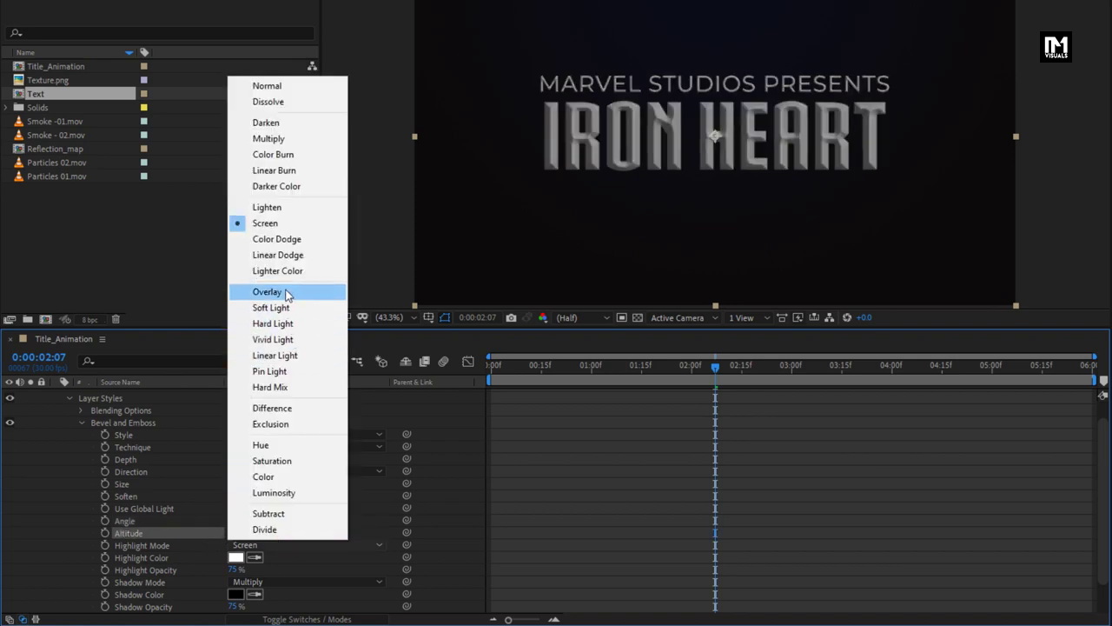
pyautogui.click(286, 292)
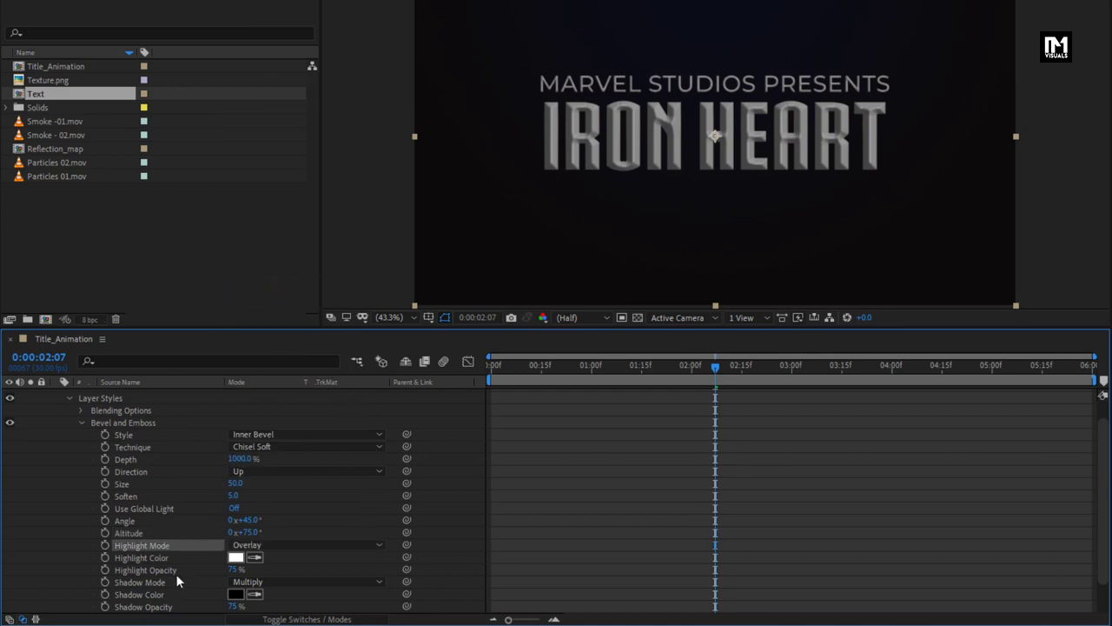
pyautogui.scroll(-1, 177, 575)
pyautogui.click(232, 532)
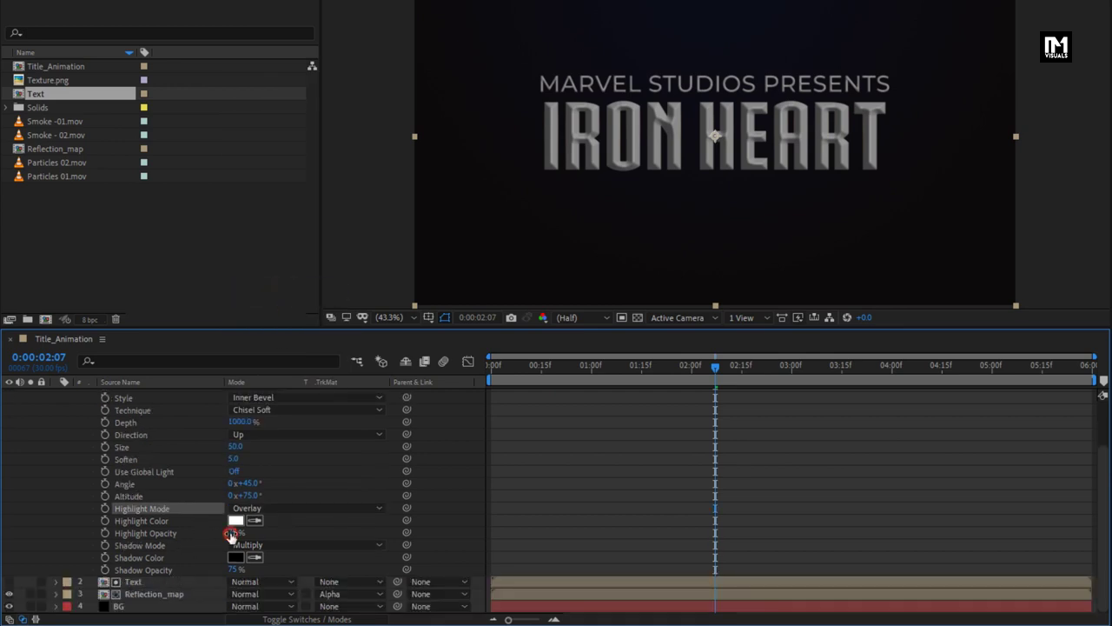
pyautogui.write('15')
pyautogui.press('Return')
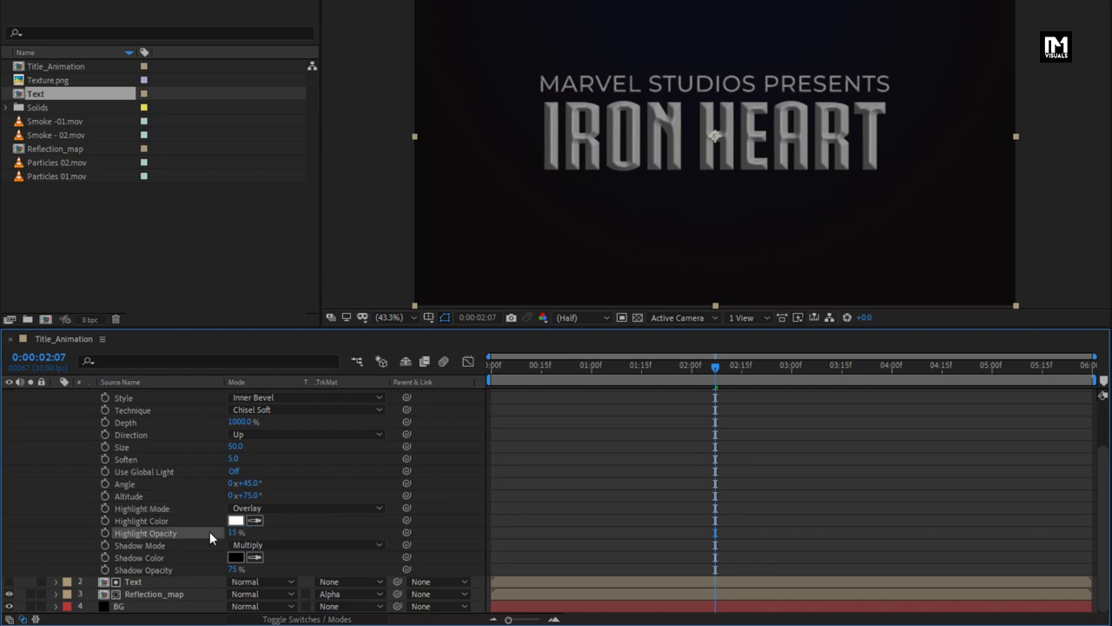
# Set the bevel's shadow opacity to 35% and collapse the top Text layer's properties
pyautogui.click(231, 570)
pyautogui.write('35')
pyautogui.press('Return')
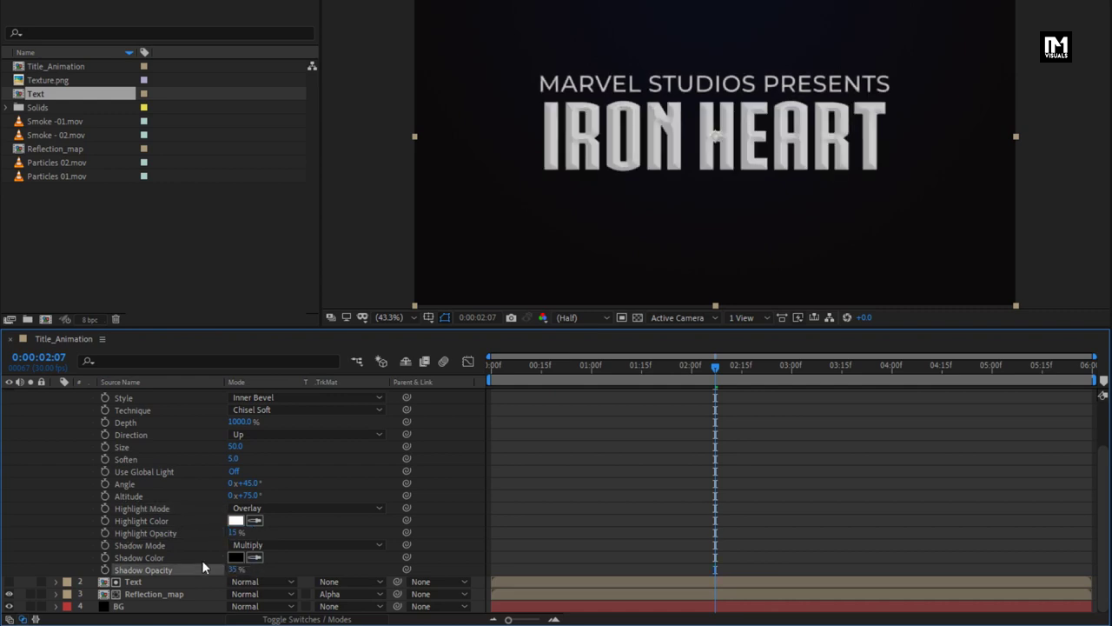
pyautogui.scroll(2, 197, 558)
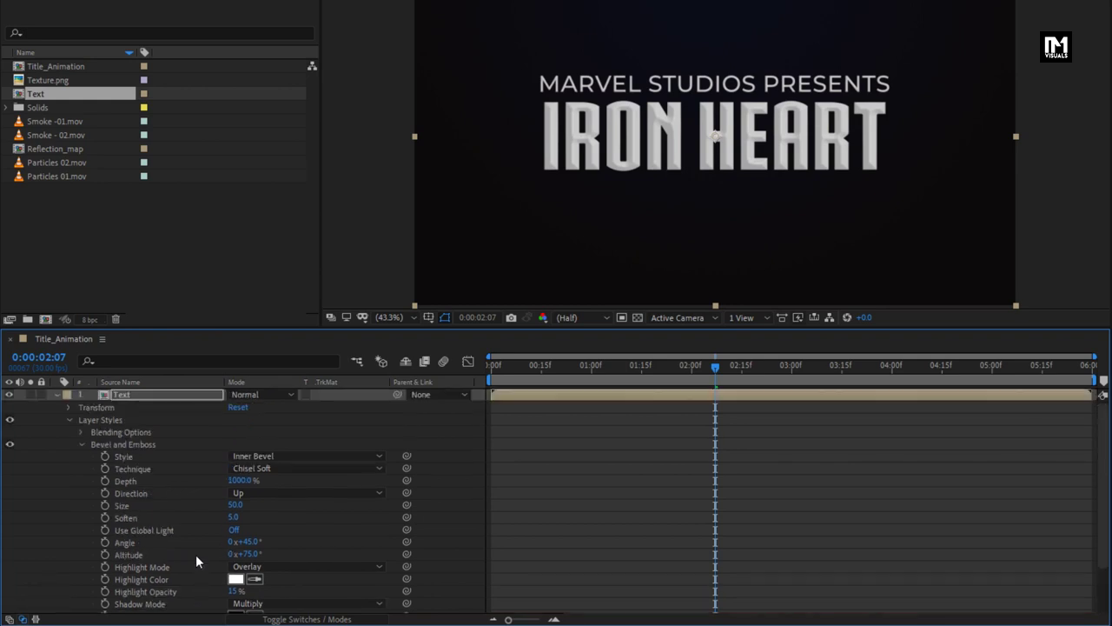
pyautogui.click(82, 444)
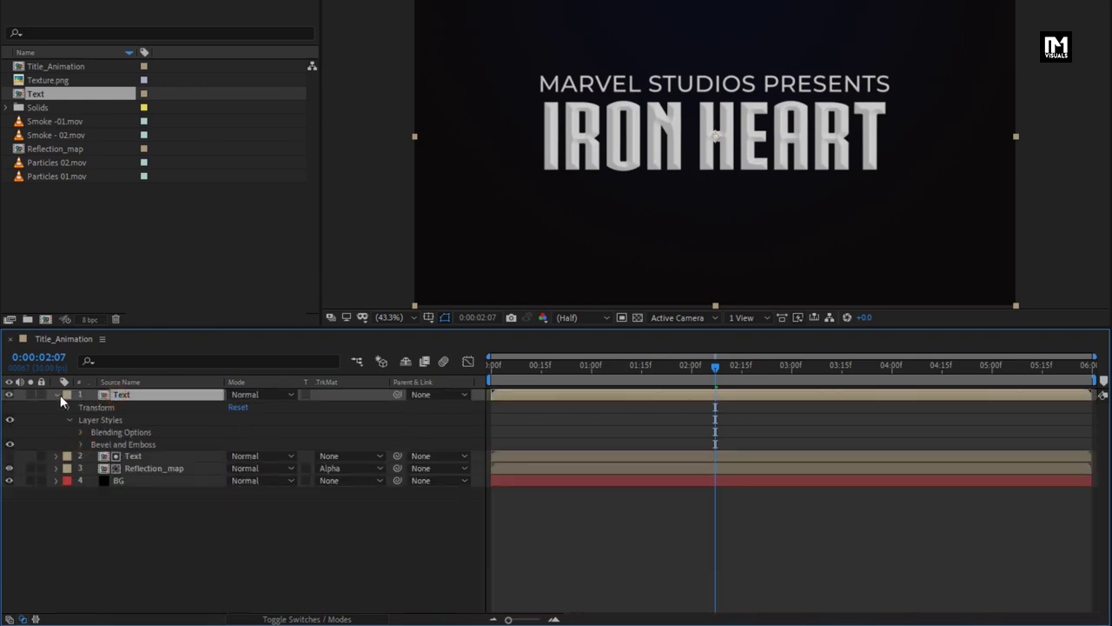
pyautogui.click(57, 395)
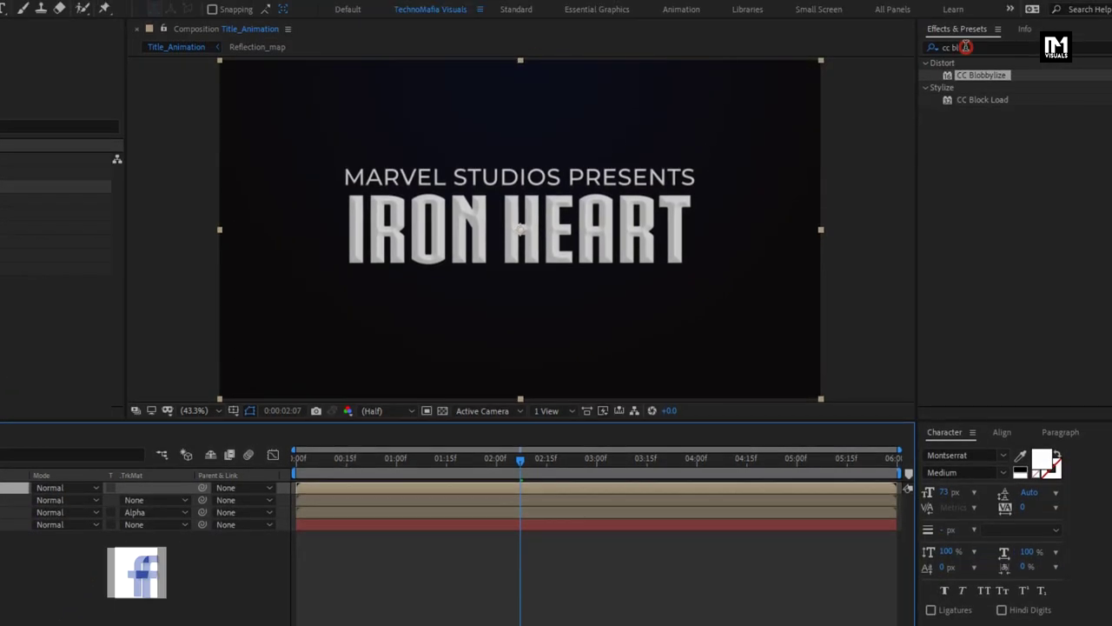
# Apply the Fill effect to the top Text layer and change its color to a neutral light gray
pyautogui.click(966, 47)
pyautogui.write('fill')
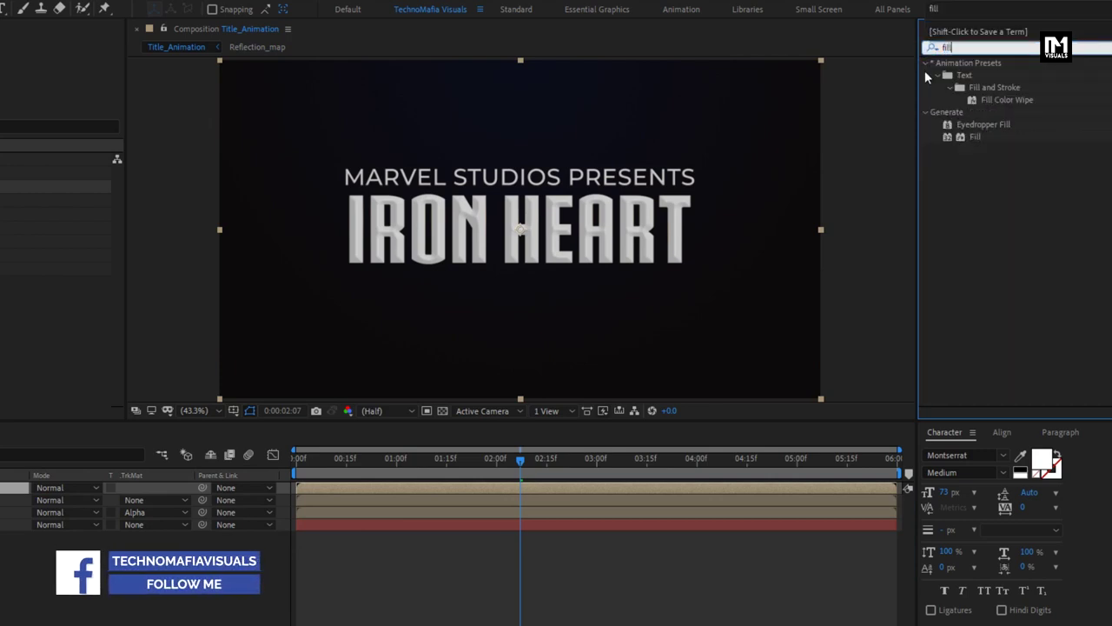
pyautogui.doubleClick(970, 137)
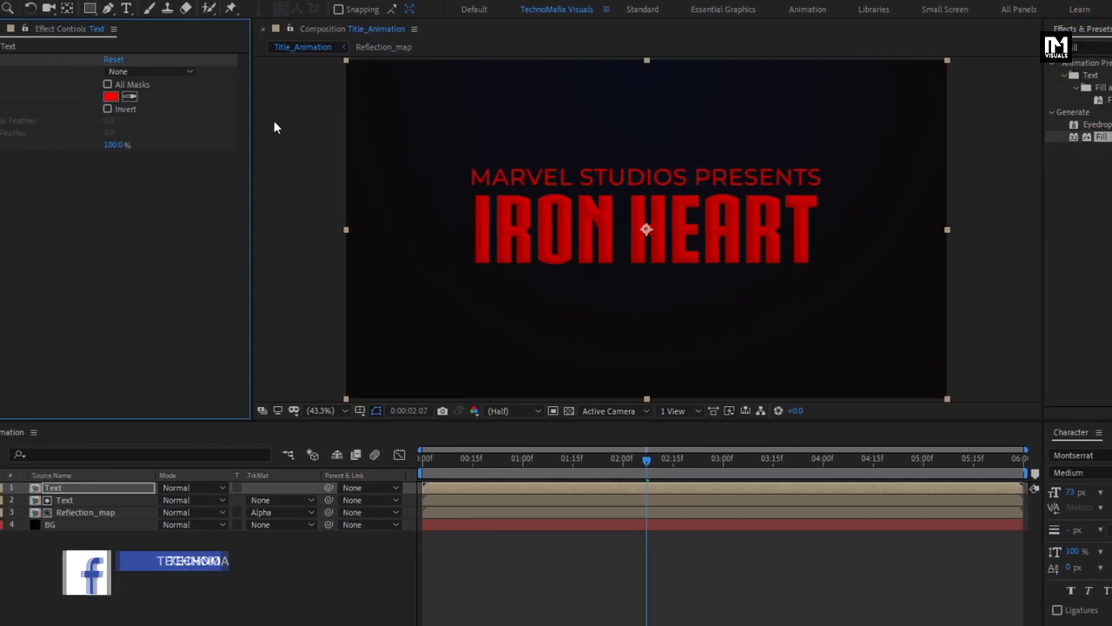
pyautogui.click(179, 95)
pyautogui.moveTo(171, 258); pyautogui.dragTo(149, 250)
pyautogui.click(443, 193)
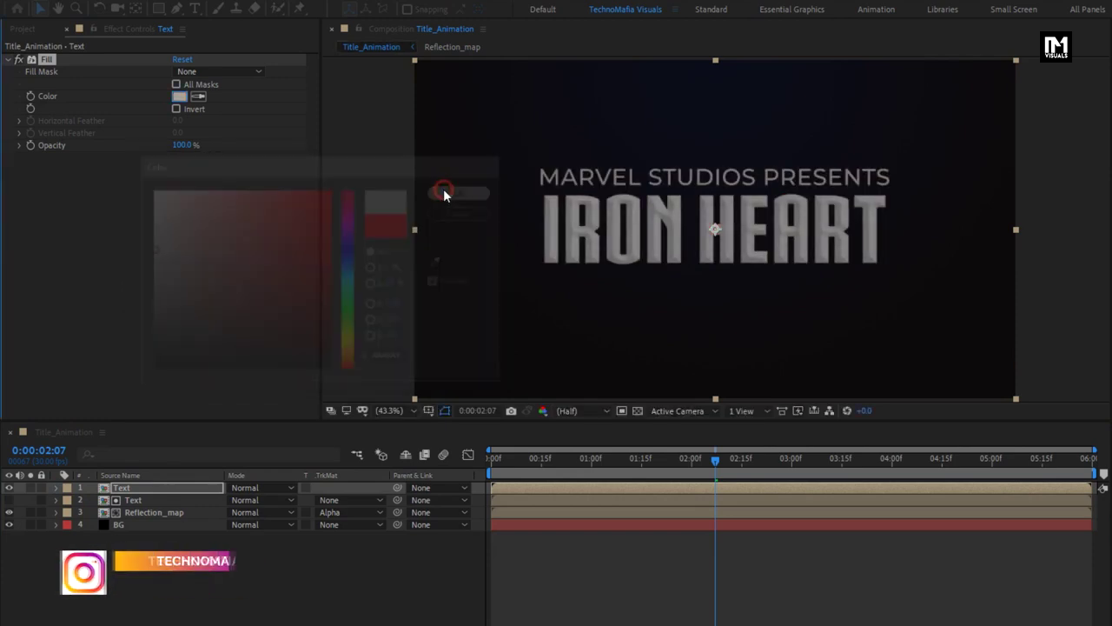
# Pre-compose the top Text layer as Beval_Text with all attributes moved, and set its blending mode to Add
pyautogui.click(131, 489)
pyautogui.rightClick(130, 485)
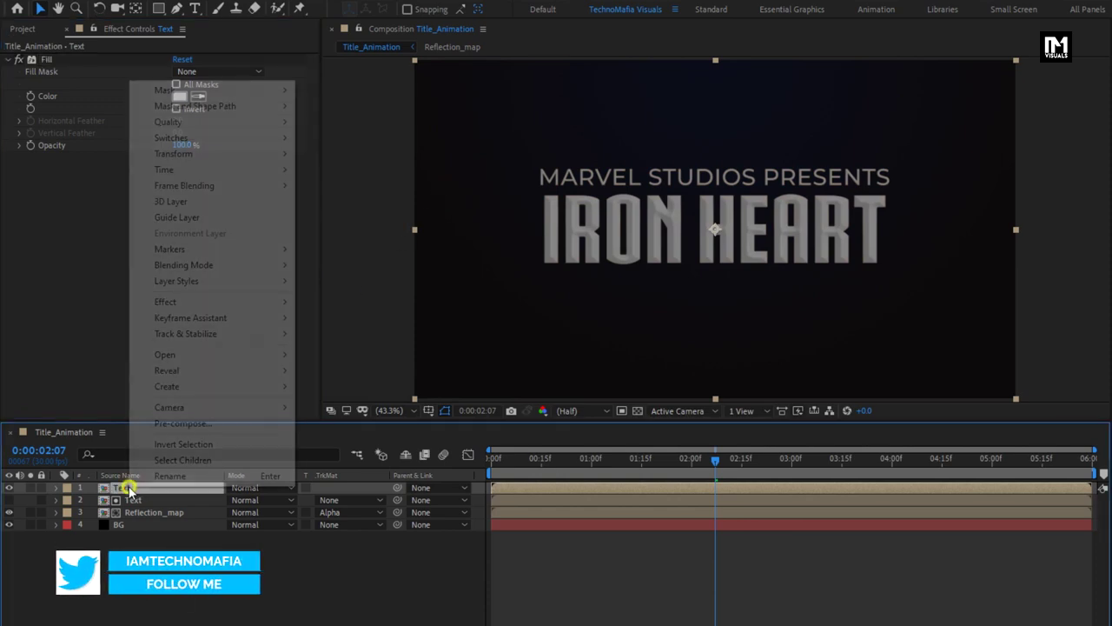
pyautogui.click(149, 424)
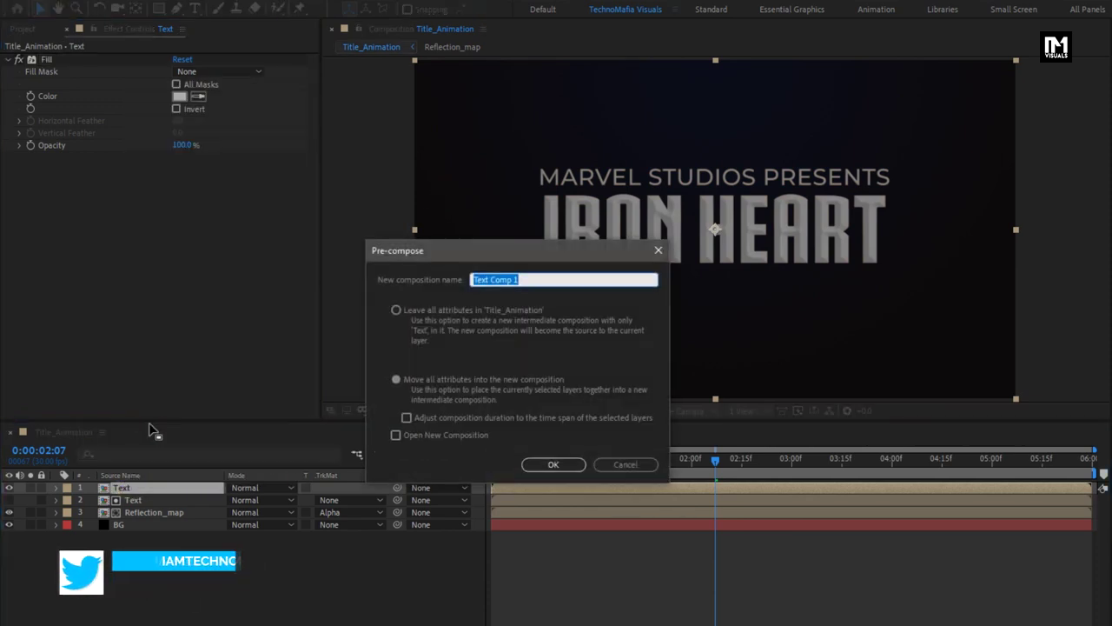
pyautogui.write('Bevel_')
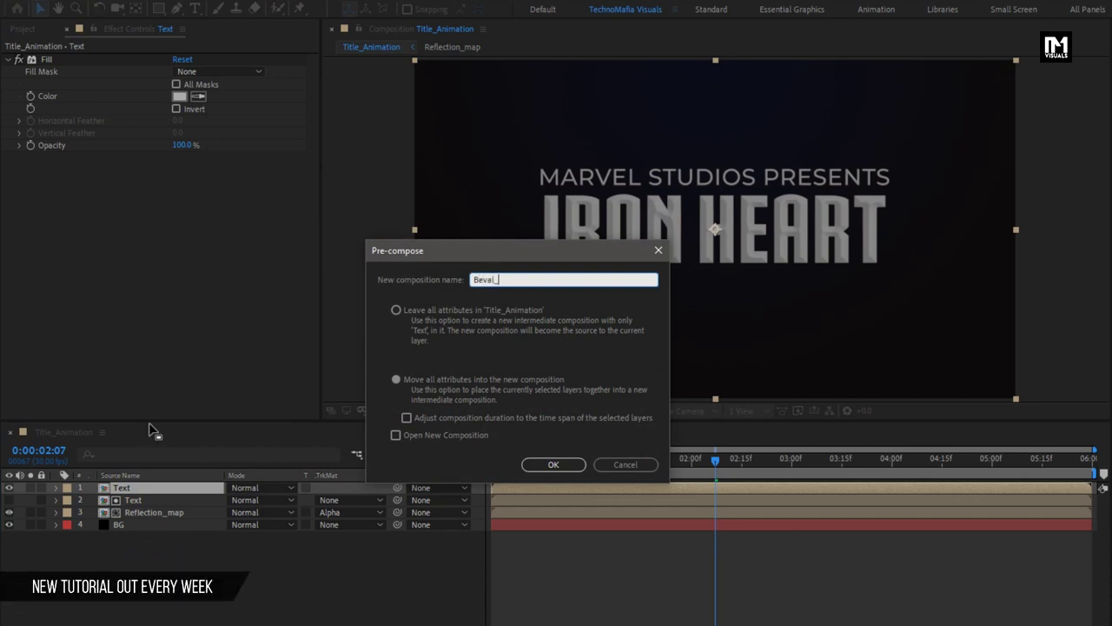
pyautogui.write('Text')
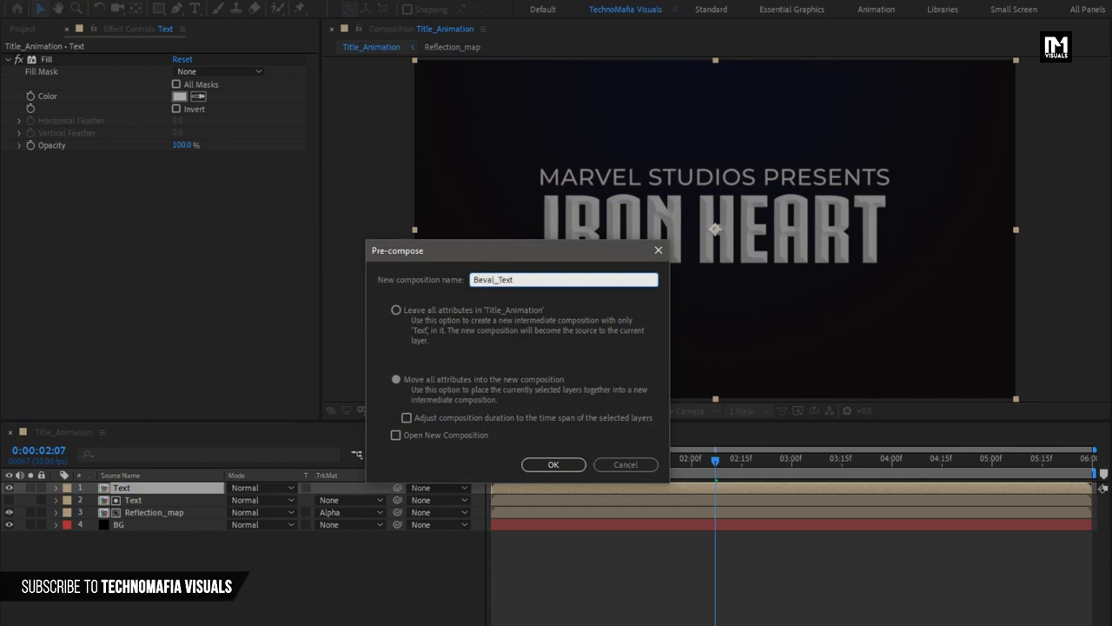
pyautogui.click(540, 461)
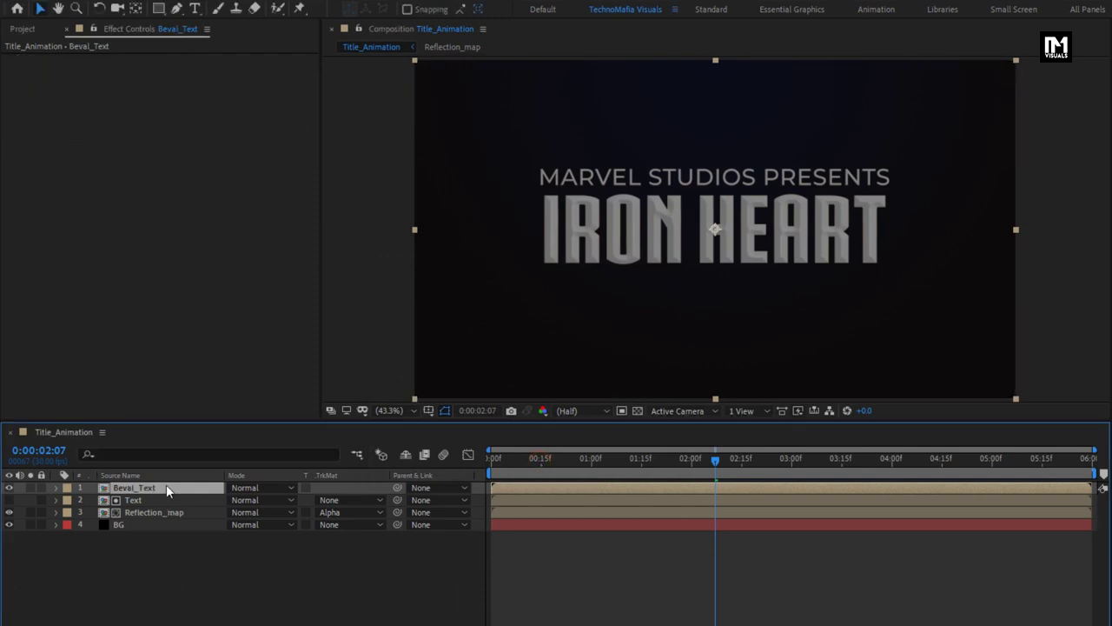
pyautogui.click(244, 489)
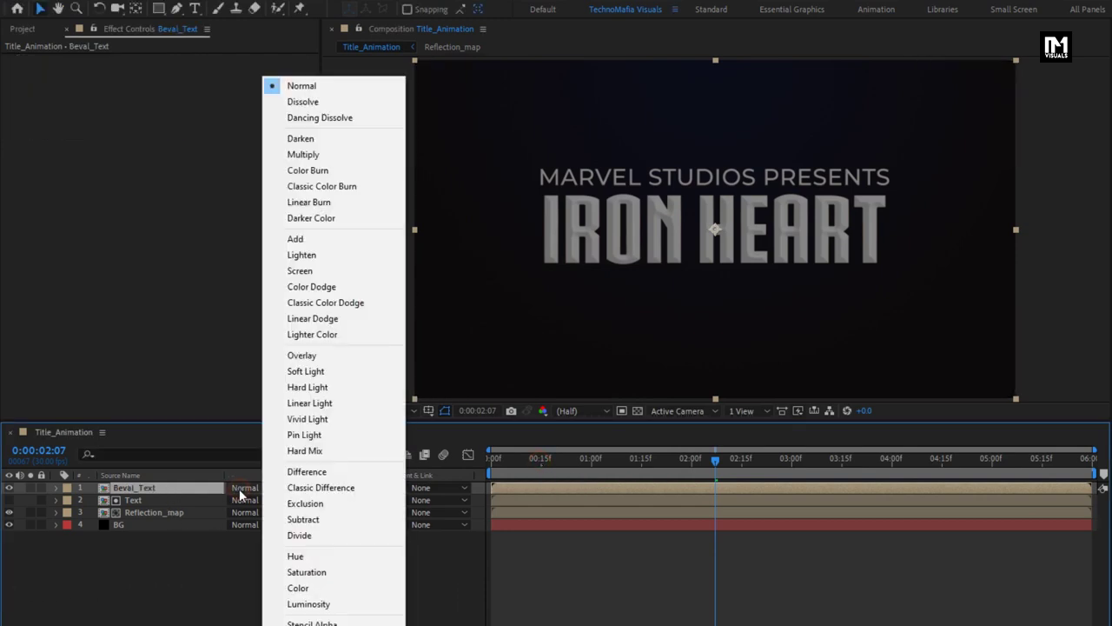
pyautogui.click(315, 238)
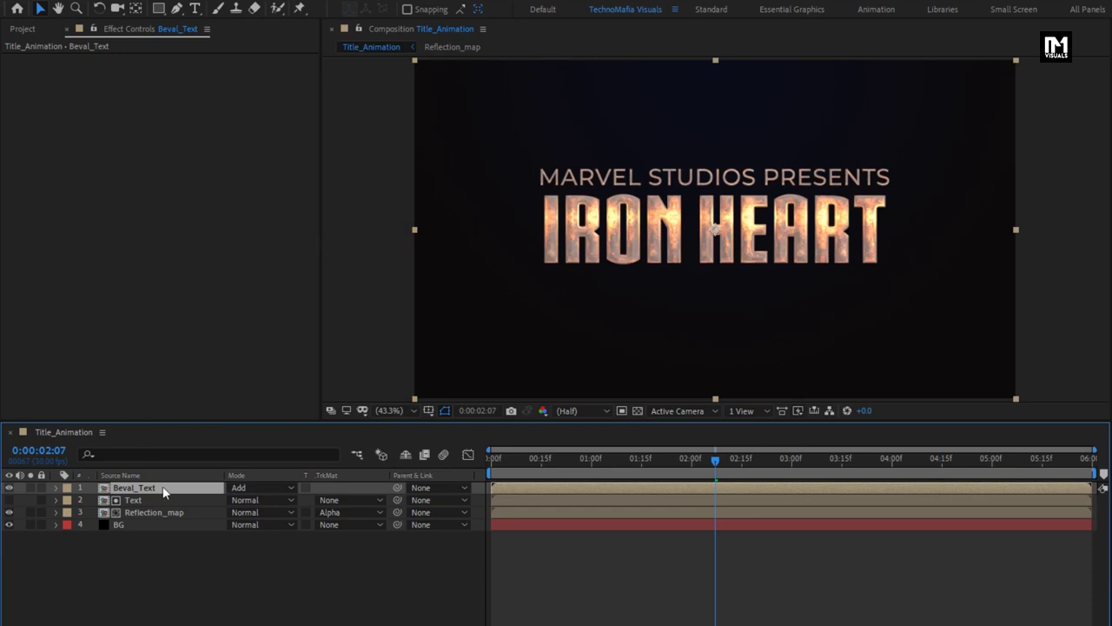
# Apply a Curves effect to the Beval_Text layer and pull the RGB midtones slightly down
pyautogui.click(924, 49)
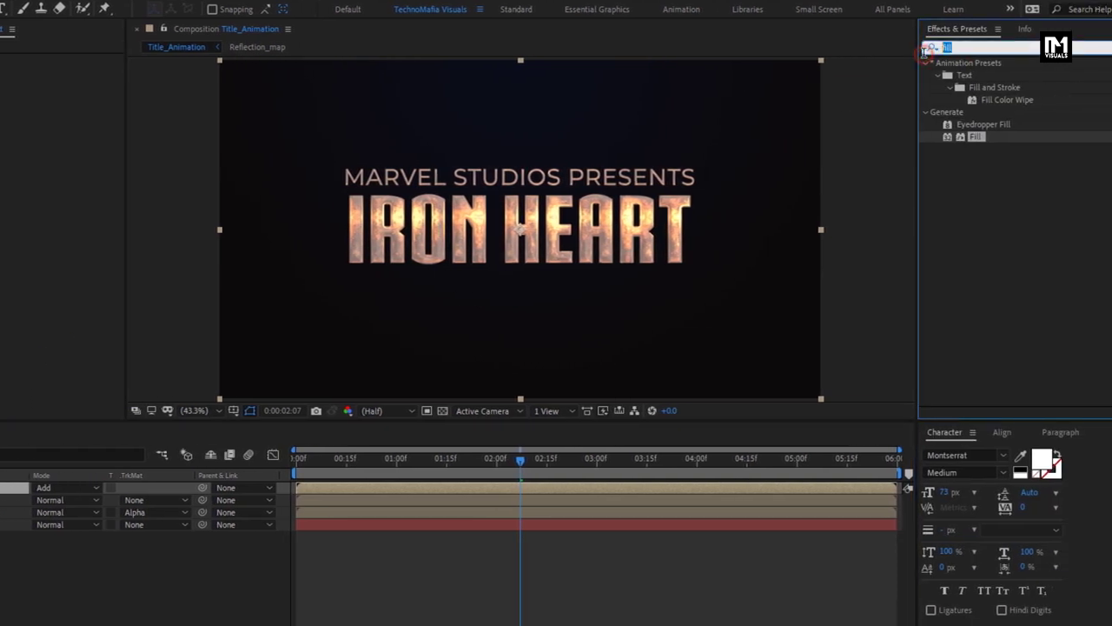
pyautogui.write('curv')
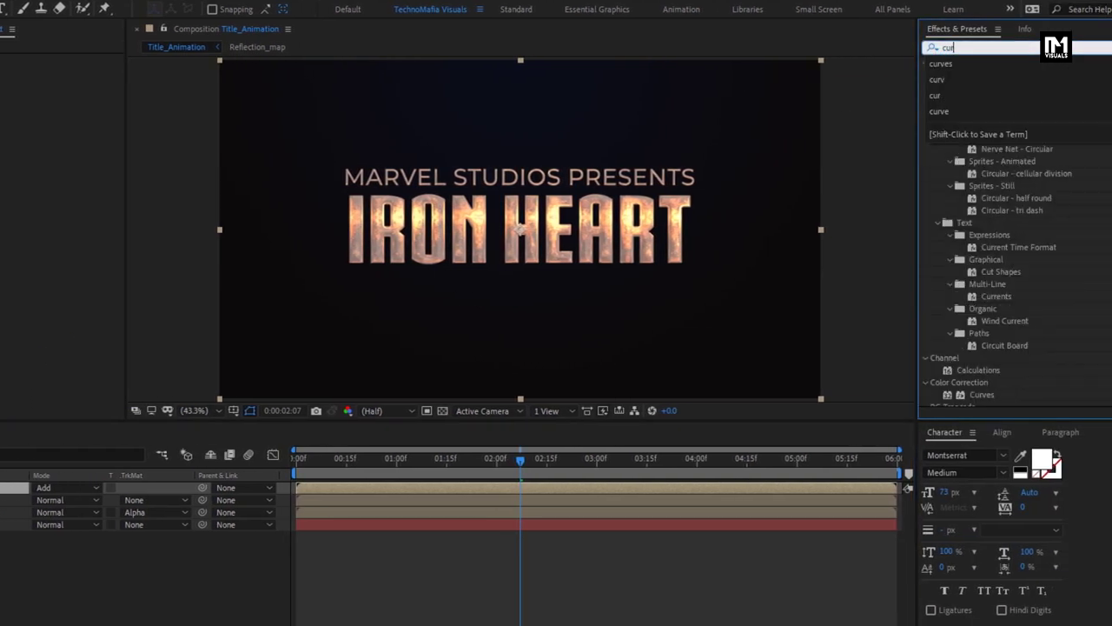
pyautogui.click(978, 112)
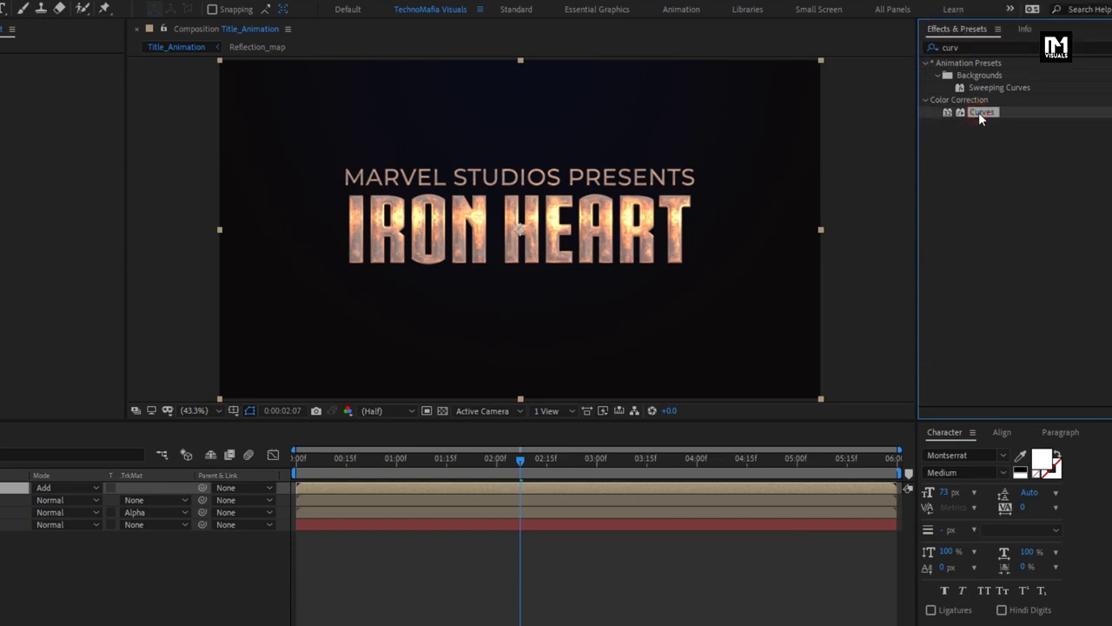
pyautogui.moveTo(979, 112); pyautogui.dragTo(523, 229)
pyautogui.moveTo(121, 201); pyautogui.dragTo(137, 207)
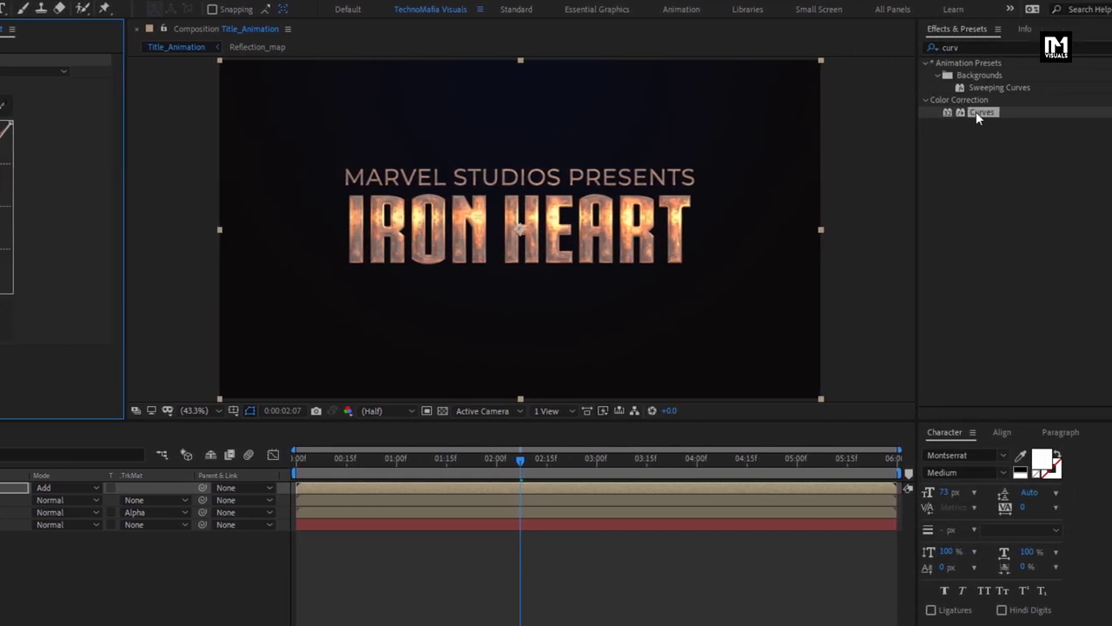
# Add a second Curves effect to Beval_Text and shape a strong S-curve that raises highlights and lowers shadows
pyautogui.doubleClick(978, 112)
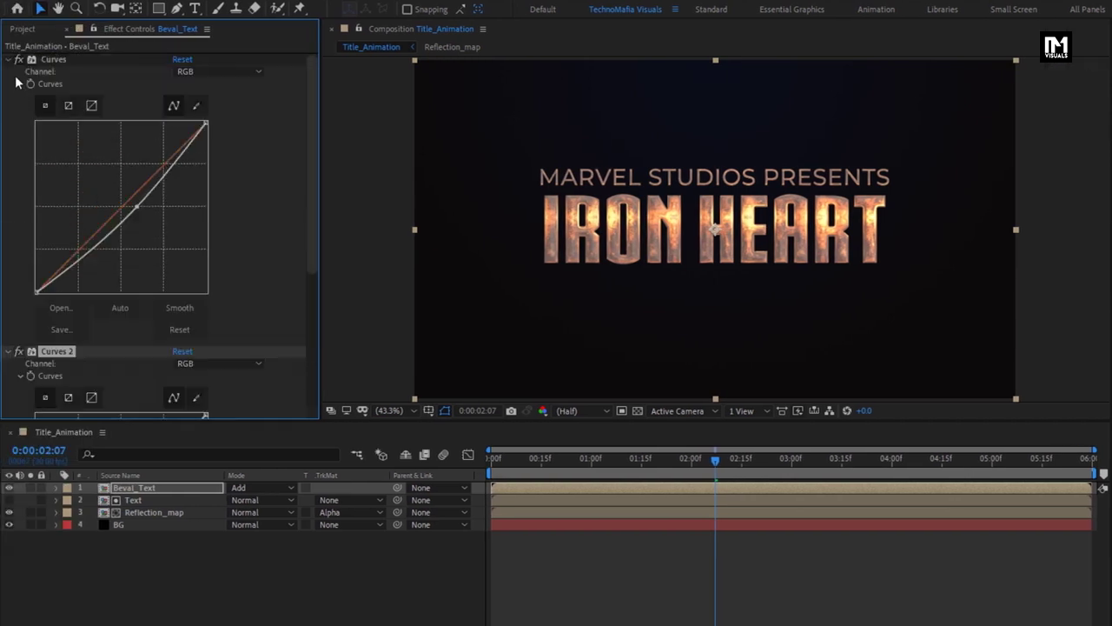
pyautogui.click(10, 60)
pyautogui.moveTo(153, 194); pyautogui.dragTo(144, 170)
pyautogui.moveTo(93, 227); pyautogui.dragTo(90, 275)
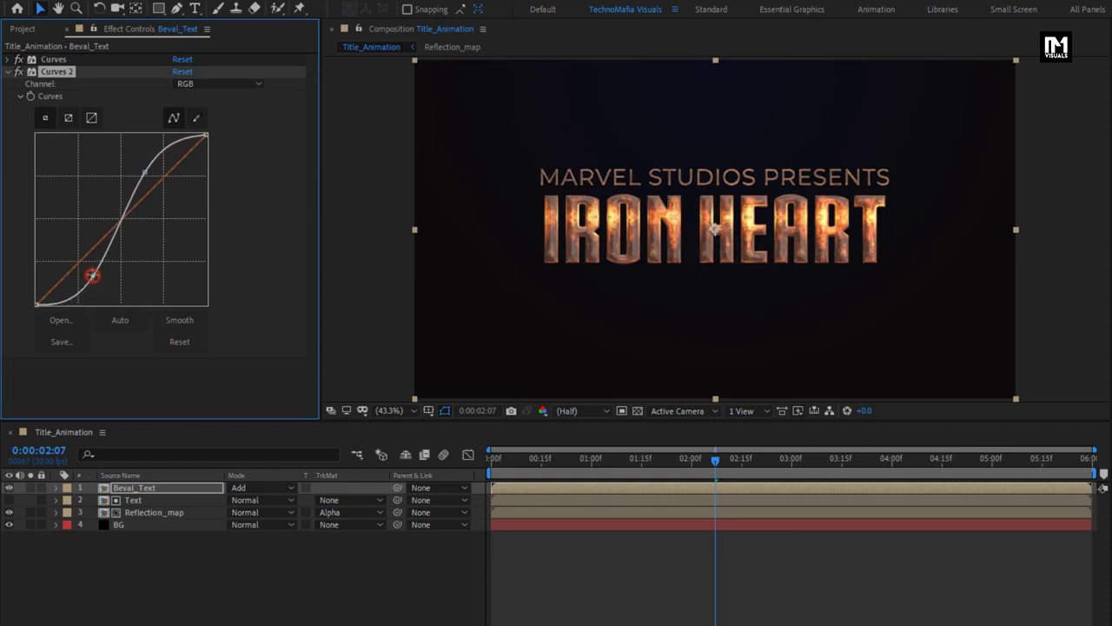
pyautogui.moveTo(144, 172); pyautogui.dragTo(144, 166)
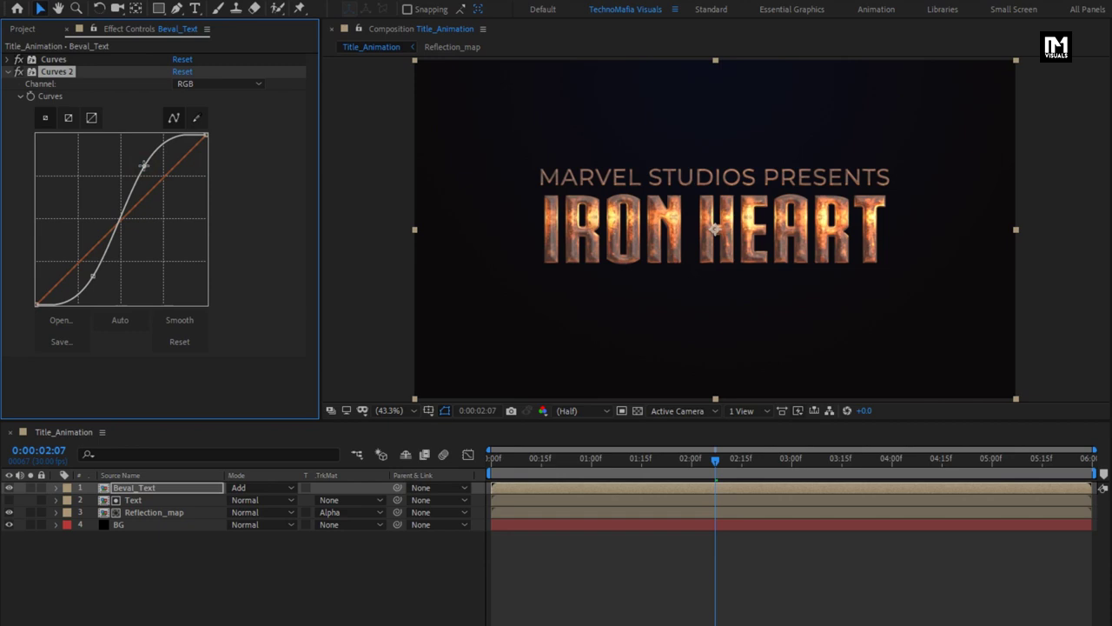
# Place Particles 01.mov as the topmost layer of Title_Animation and set its blending mode to Add
pyautogui.click(19, 32)
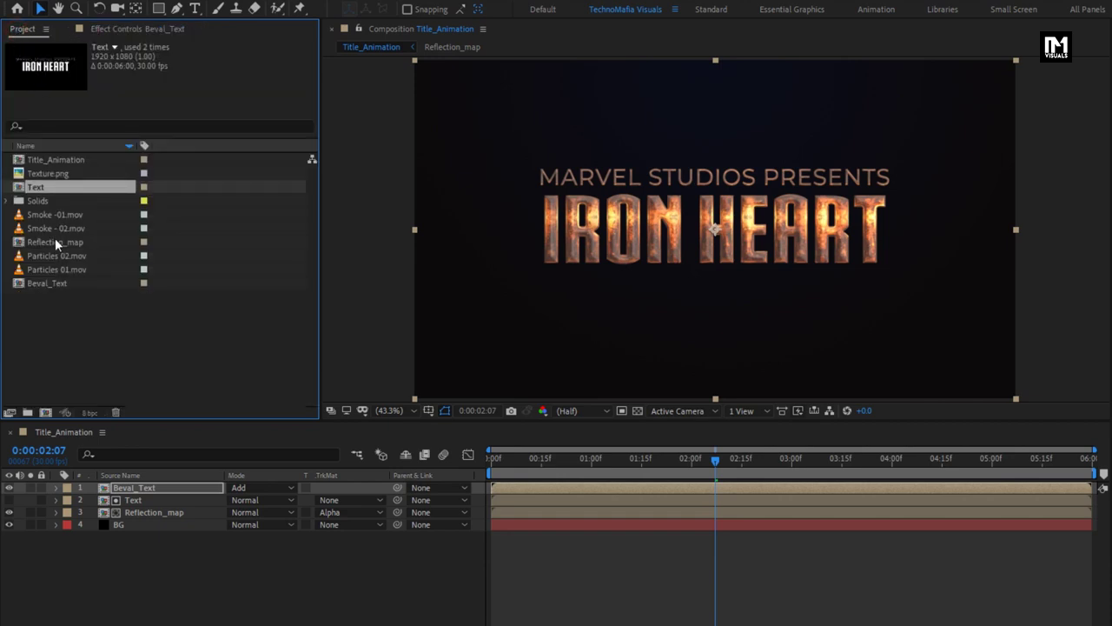
pyautogui.click(56, 256)
pyautogui.click(56, 269)
pyautogui.moveTo(56, 271); pyautogui.dragTo(148, 486)
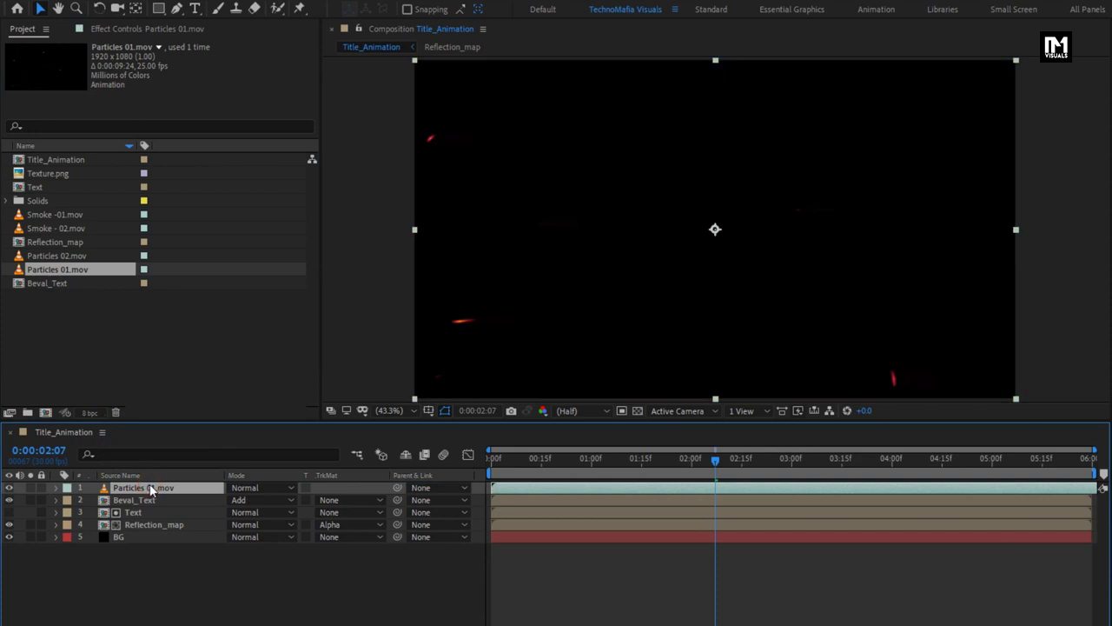
pyautogui.click(245, 488)
pyautogui.click(294, 240)
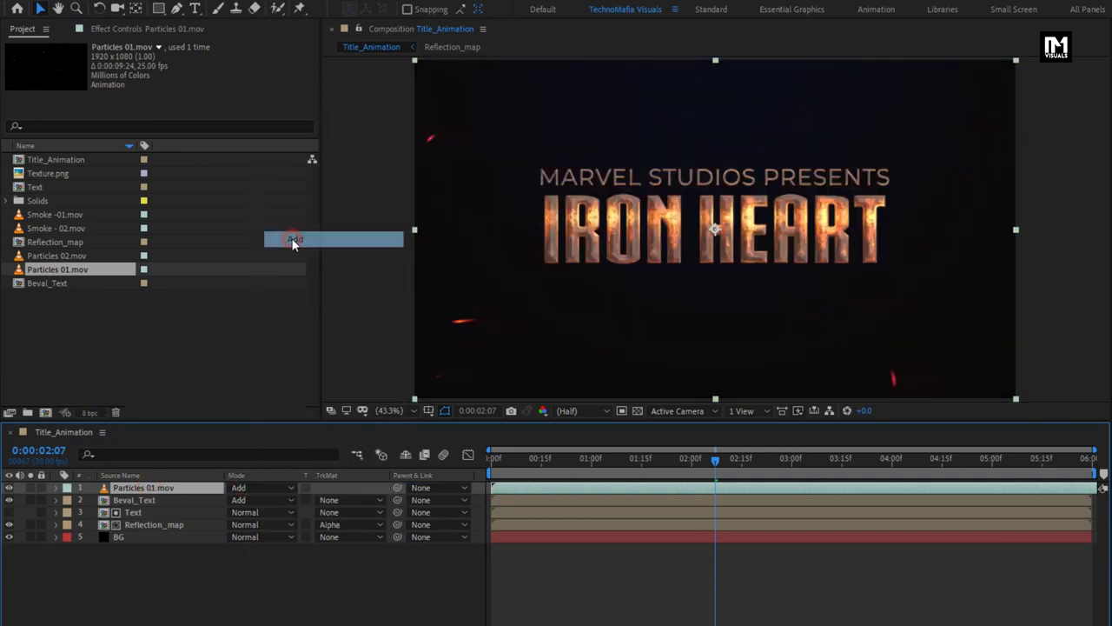
# Place Particles 02.mov above Particles 01.mov and set its blending mode to Add
pyautogui.moveTo(58, 255); pyautogui.dragTo(169, 490)
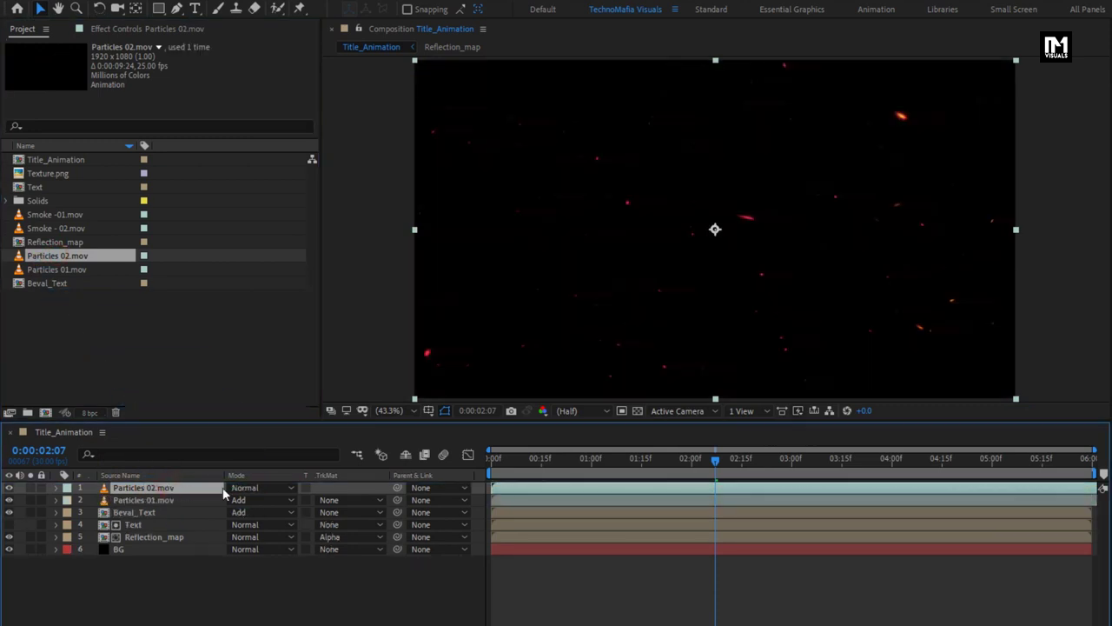
pyautogui.click(248, 488)
pyautogui.click(278, 242)
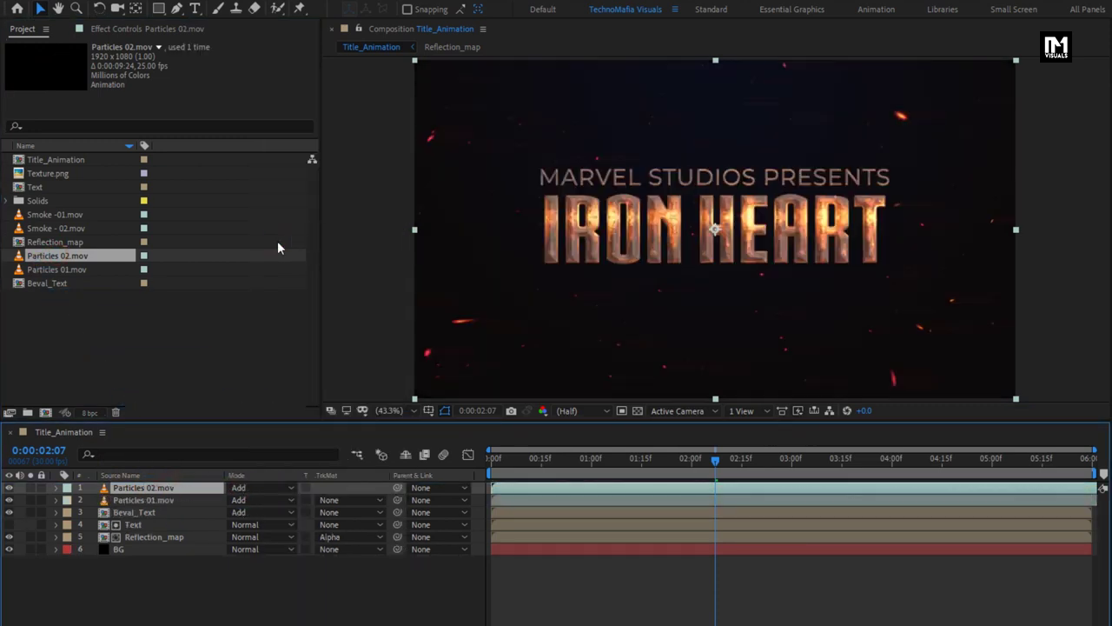
# Add an adjustment layer above all layers of Title_Animation and apply the Levels effect to it
pyautogui.rightClick(161, 576)
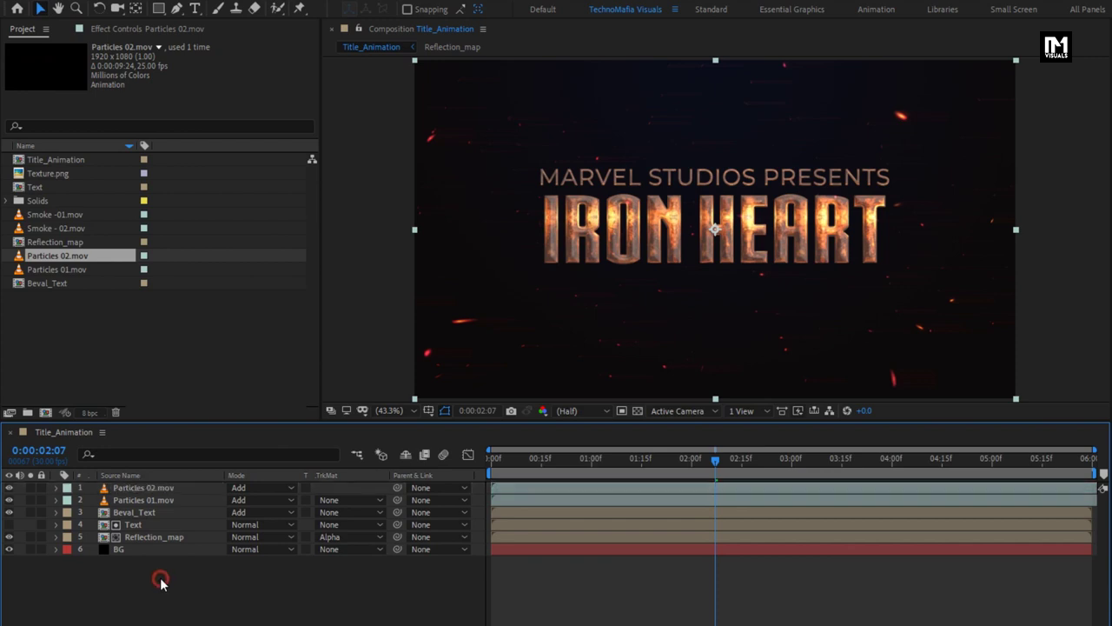
pyautogui.moveTo(193, 421)
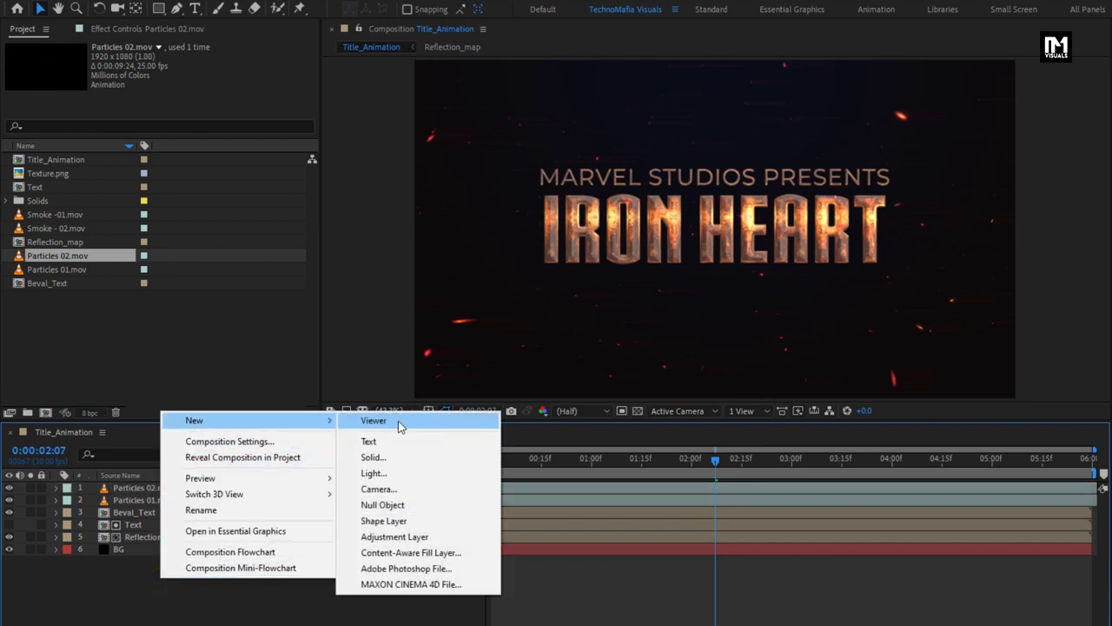
pyautogui.click(404, 536)
pyautogui.click(1088, 50)
pyautogui.write('el')
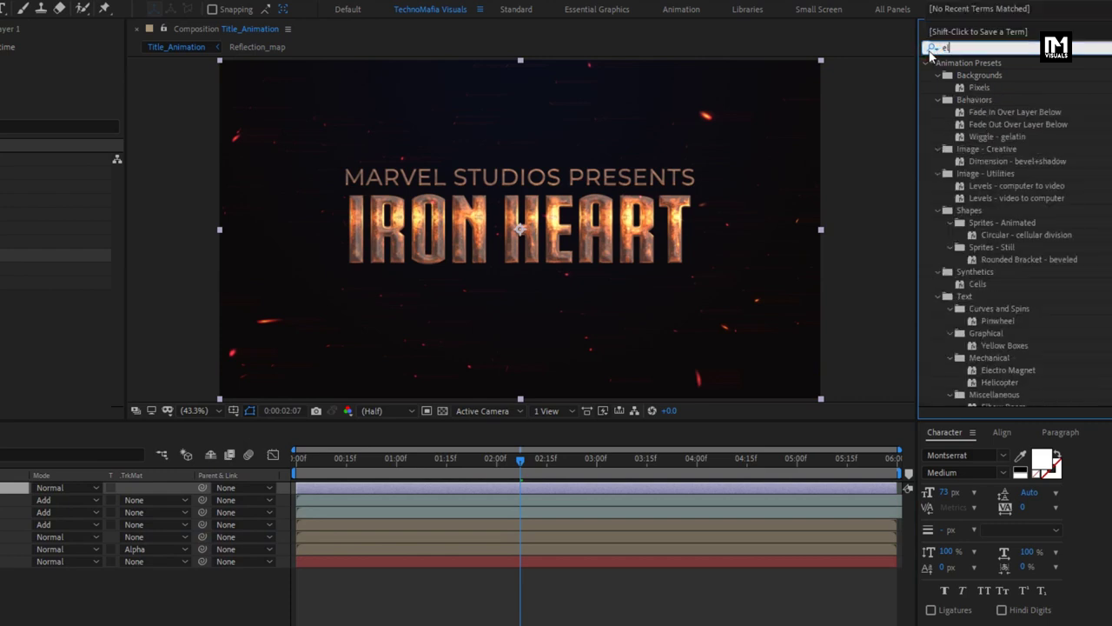
pyautogui.press('BackSpace')
pyautogui.press('BackSpace')
pyautogui.write('lev')
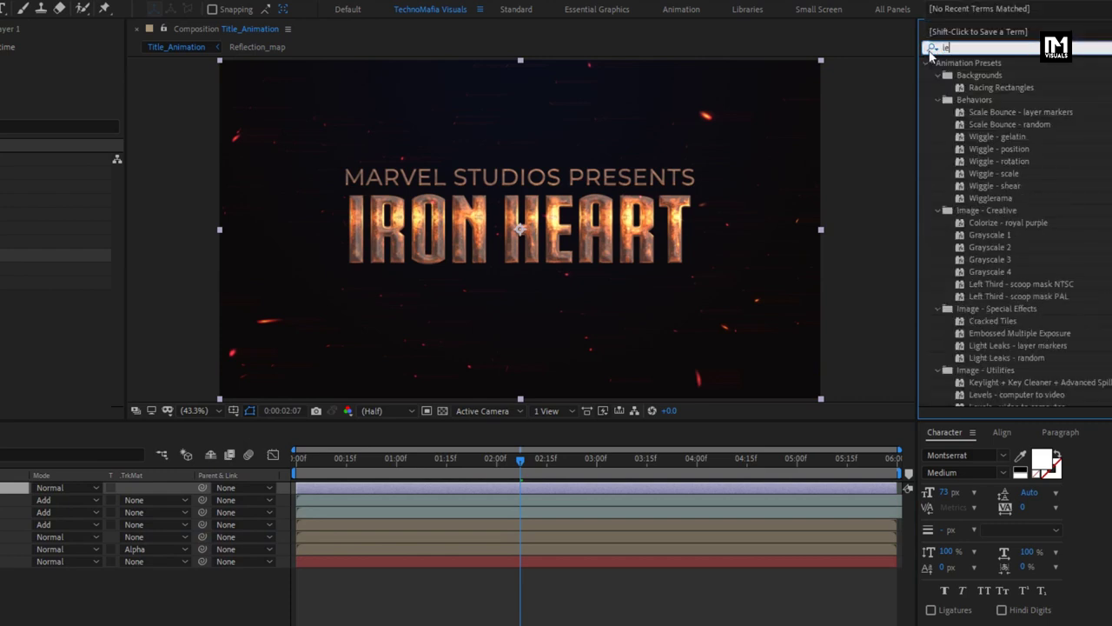
pyautogui.click(980, 137)
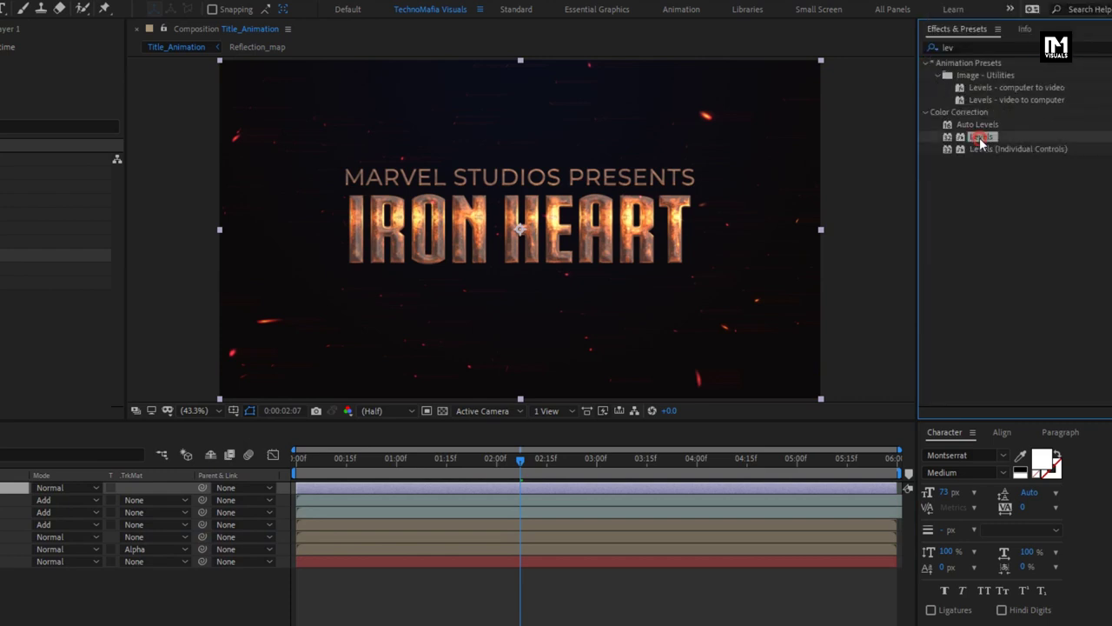
pyautogui.moveTo(981, 138); pyautogui.dragTo(521, 174)
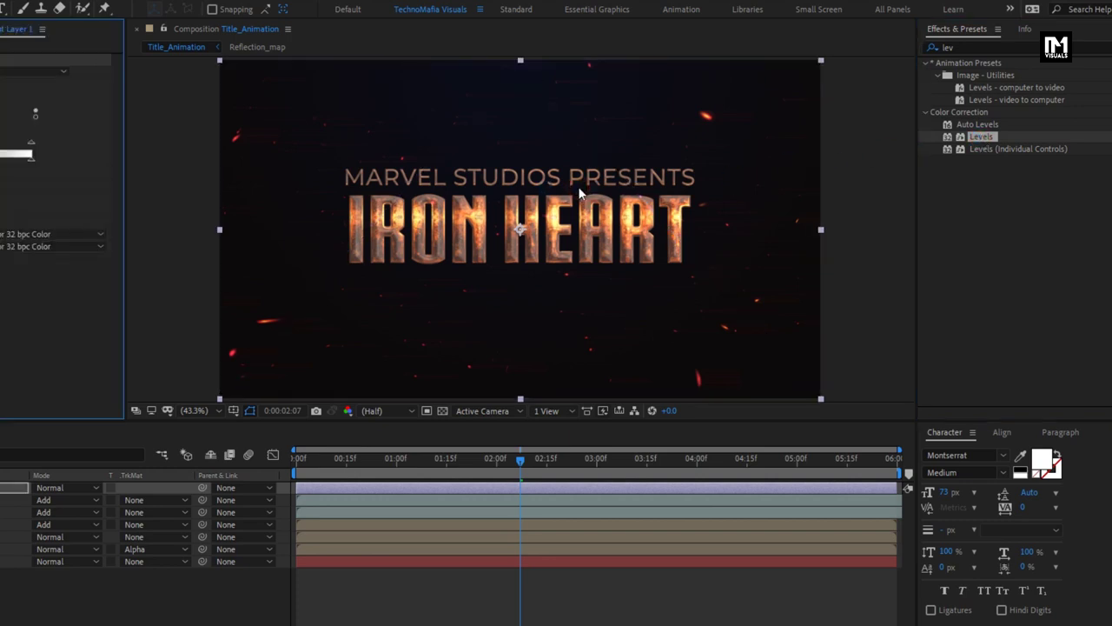
# Keyframe the Levels histogram at 3 seconds, set Gamma to 0 at the first frame, and preview the fade-in
pyautogui.click(526, 461)
pyautogui.moveTo(593, 470); pyautogui.dragTo(793, 465)
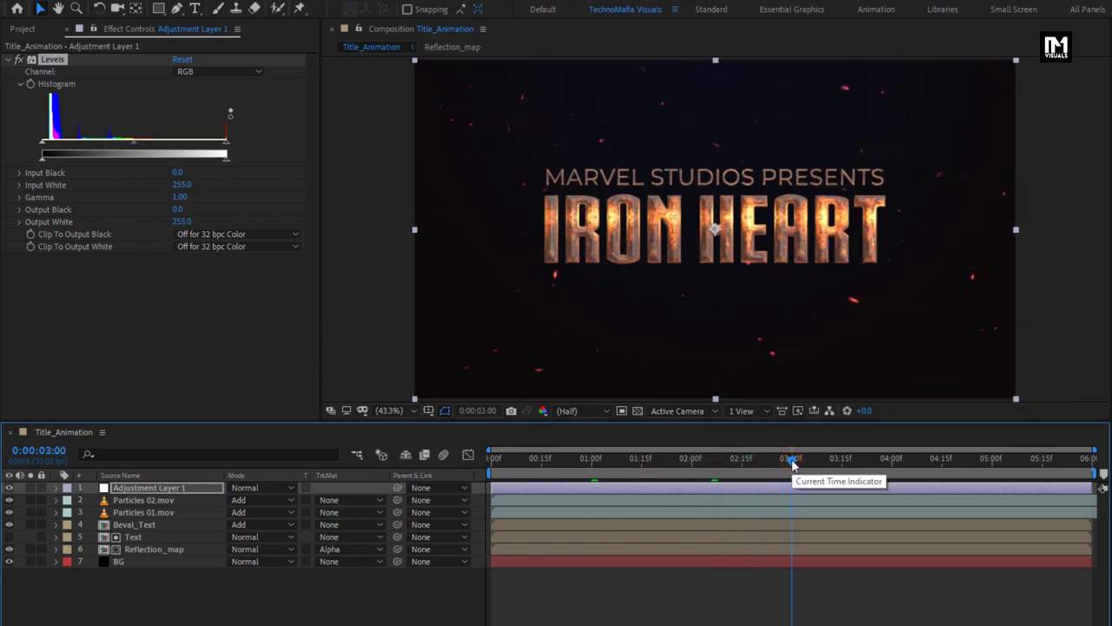
pyautogui.click(30, 88)
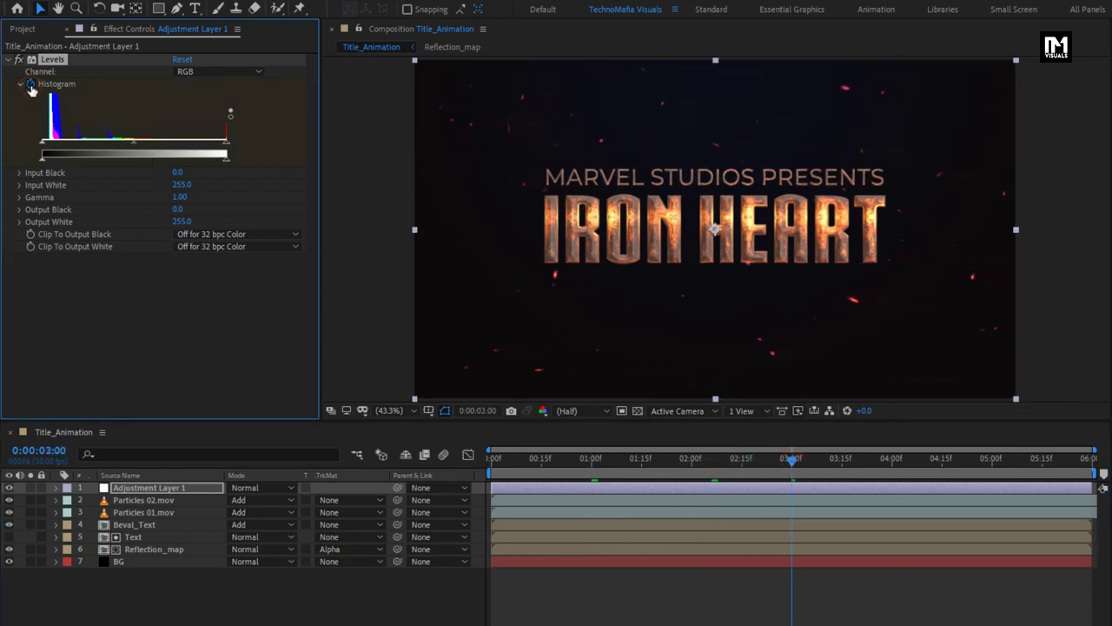
pyautogui.click(487, 460)
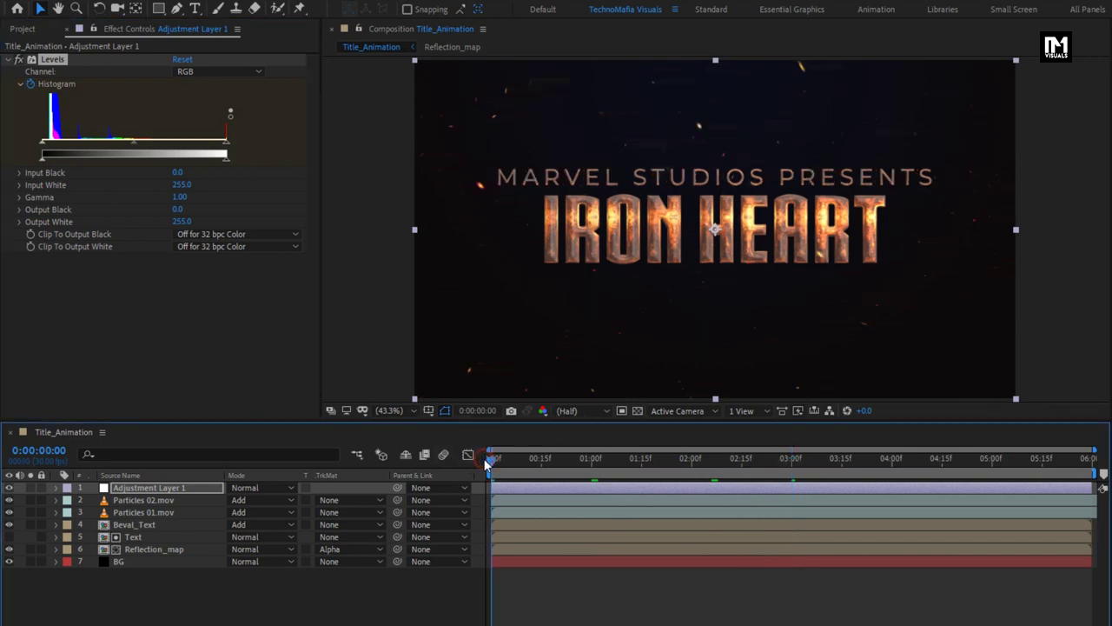
pyautogui.click(176, 196)
pyautogui.write('0')
pyautogui.press('Return')
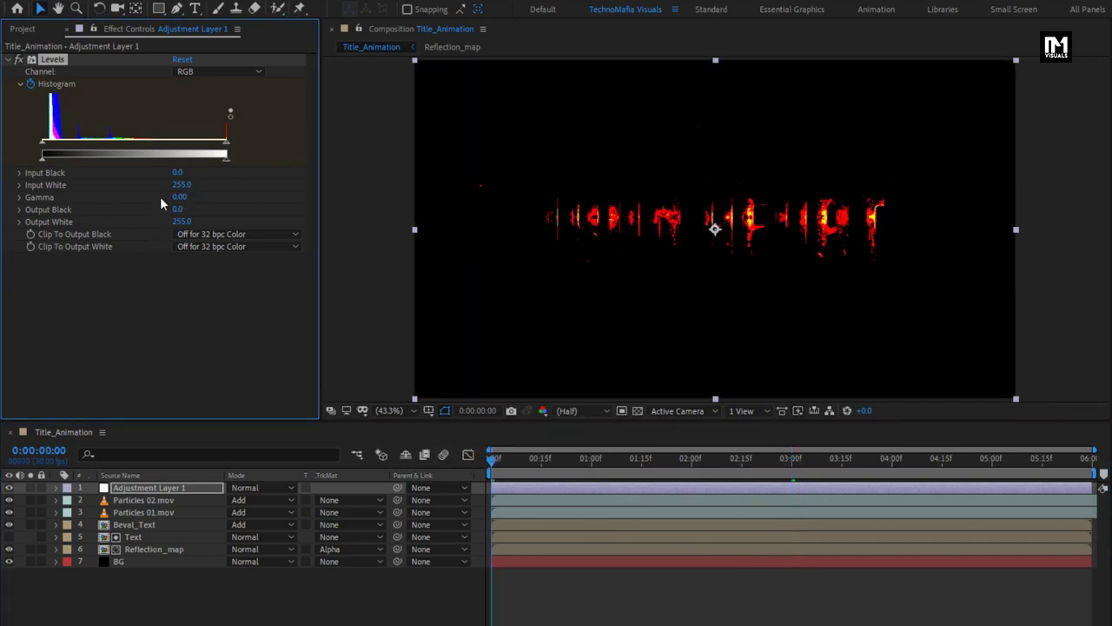
pyautogui.click(492, 461)
pyautogui.press('space')
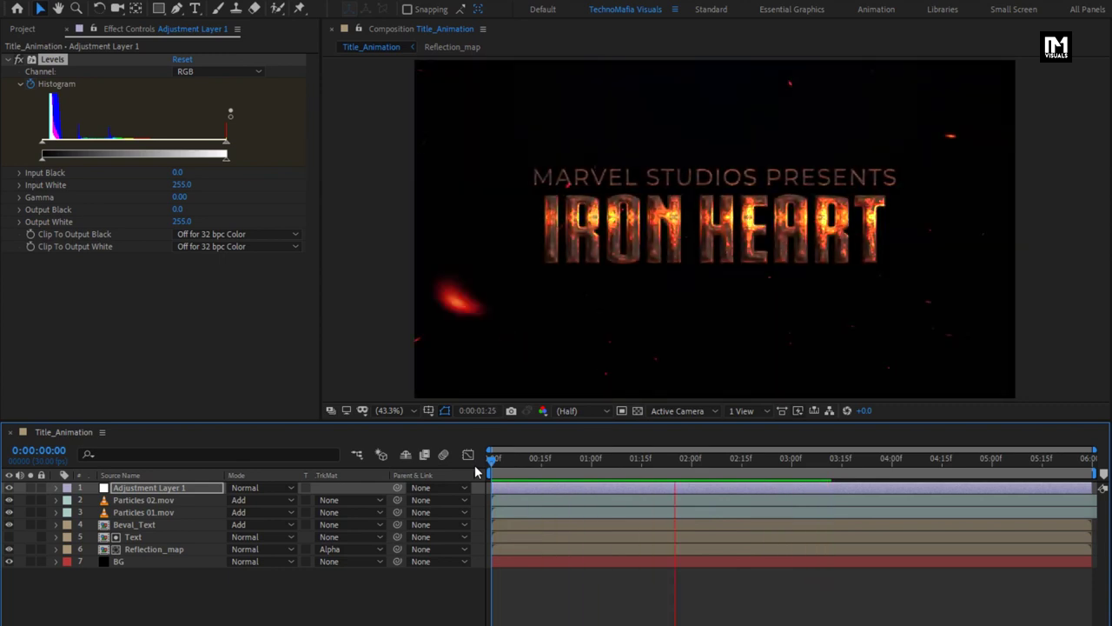
pyautogui.press('space')
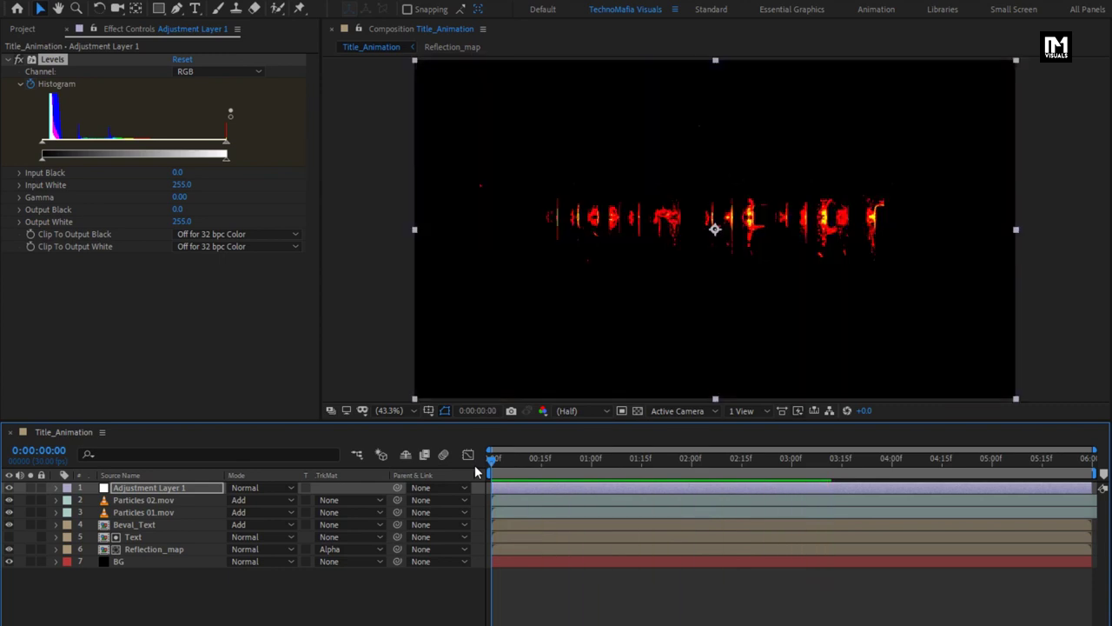
# Pre-compose all layers except BG as Texture_text and set the new layer's blending mode to Add
pyautogui.click(147, 489)
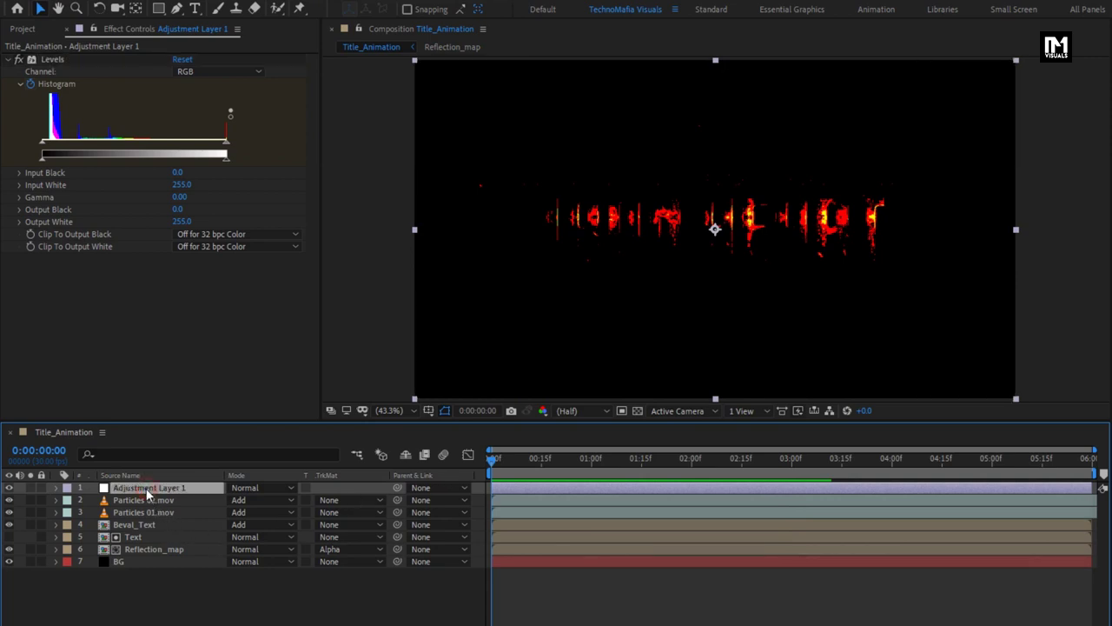
pyautogui.keyDown('shift'); pyautogui.click(142, 548); pyautogui.keyUp('shift')
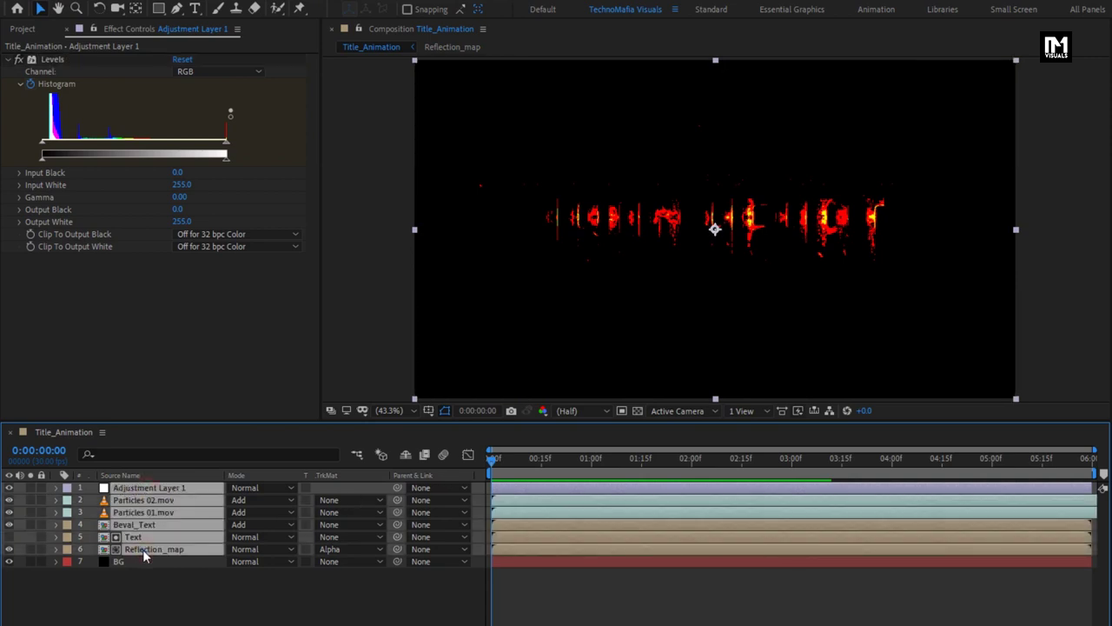
pyautogui.rightClick(144, 549)
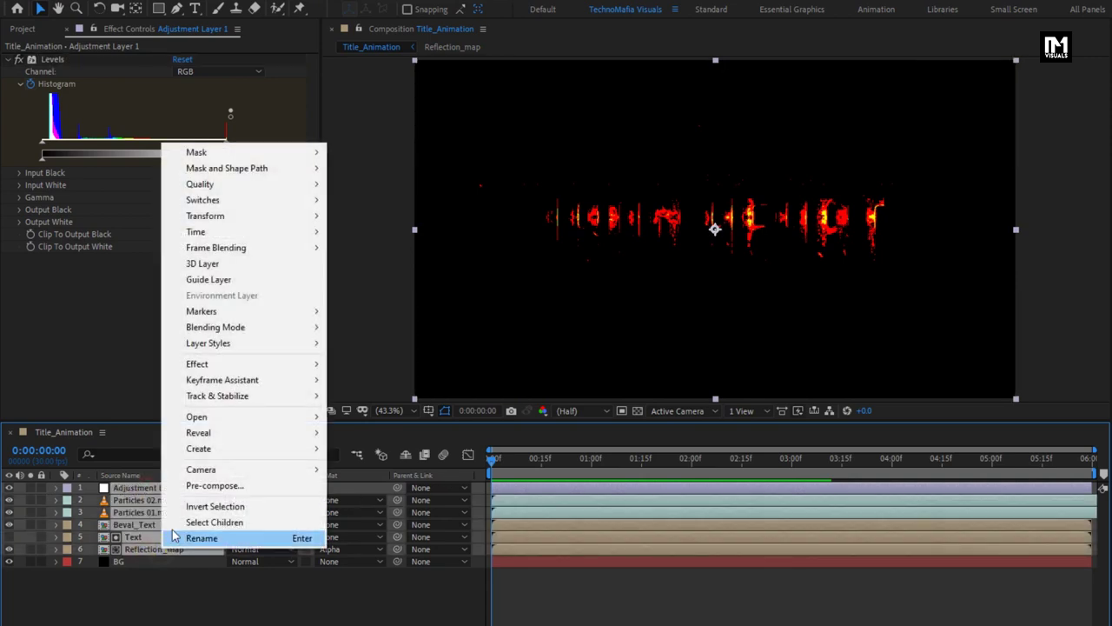
pyautogui.click(185, 488)
pyautogui.write('Texture_')
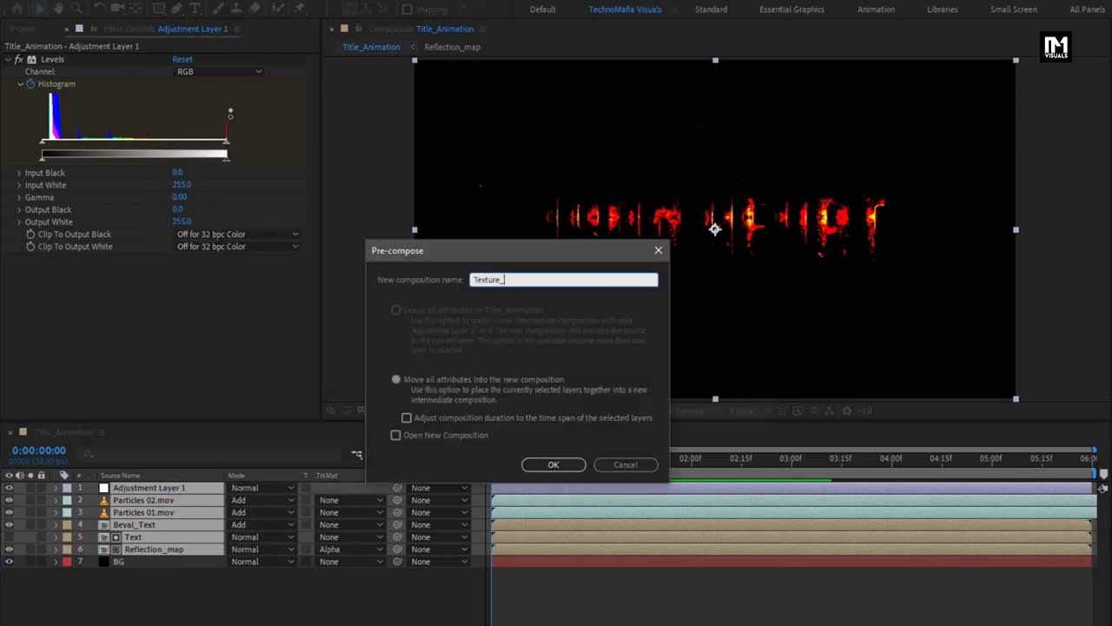
pyautogui.write('text')
pyautogui.click(553, 464)
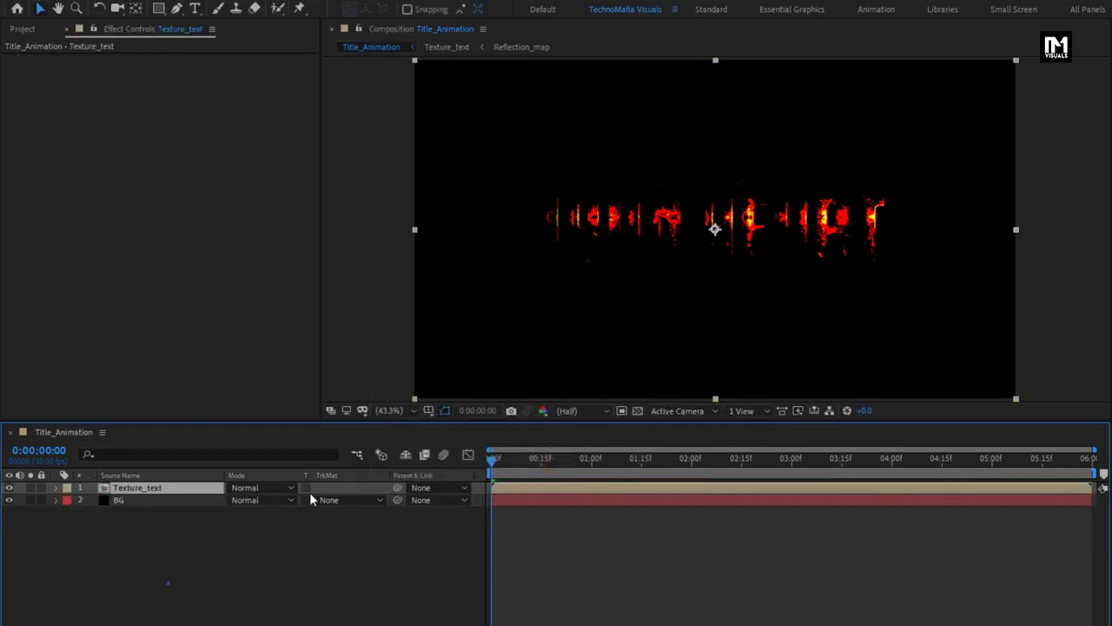
pyautogui.click(247, 487)
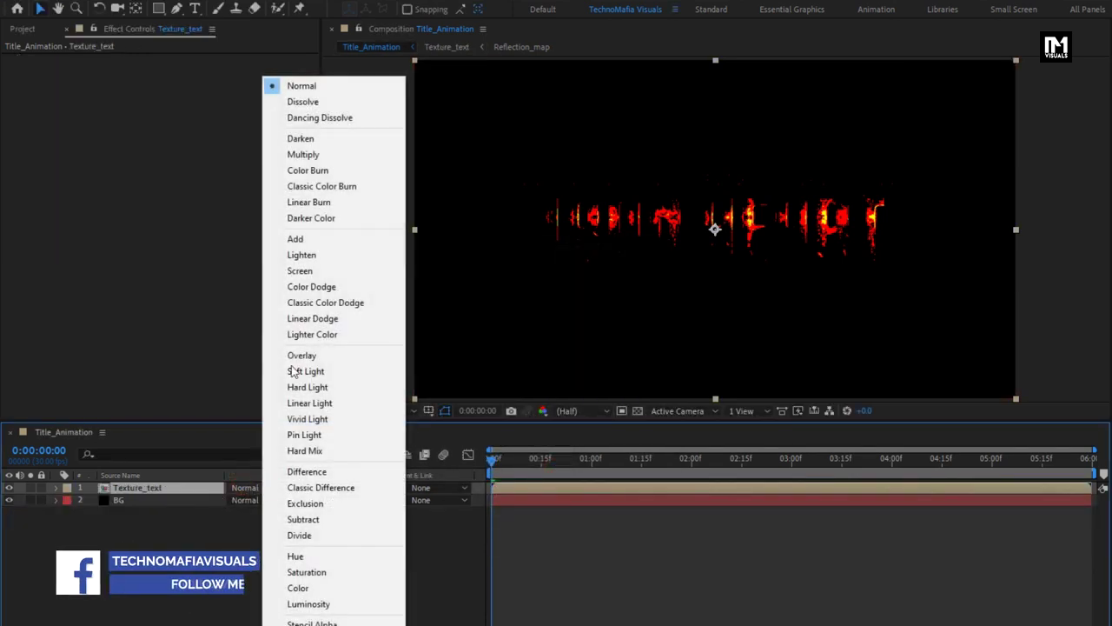
pyautogui.click(295, 239)
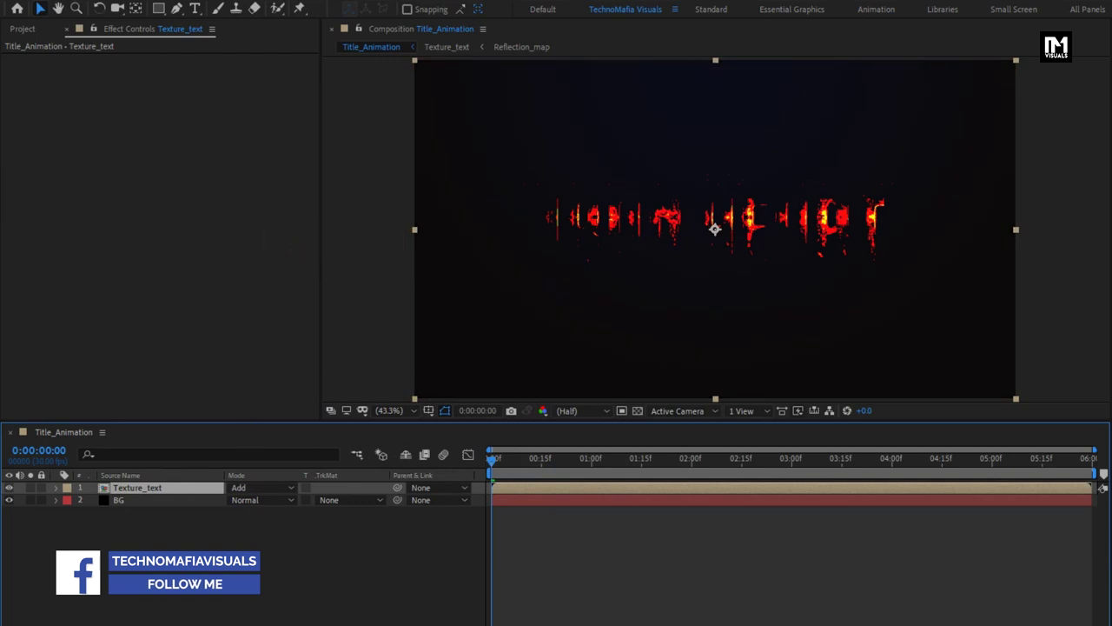
# Add another adjustment layer above Texture_text and apply the Camera Lens Blur effect to it
pyautogui.rightClick(198, 551)
pyautogui.moveTo(261, 395)
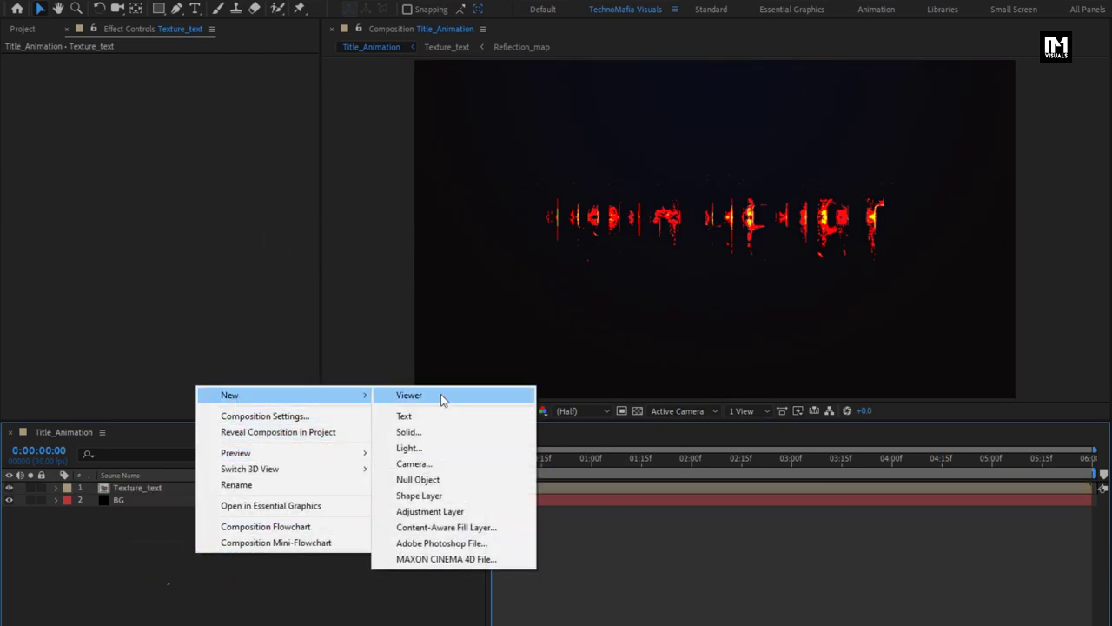
pyautogui.click(435, 512)
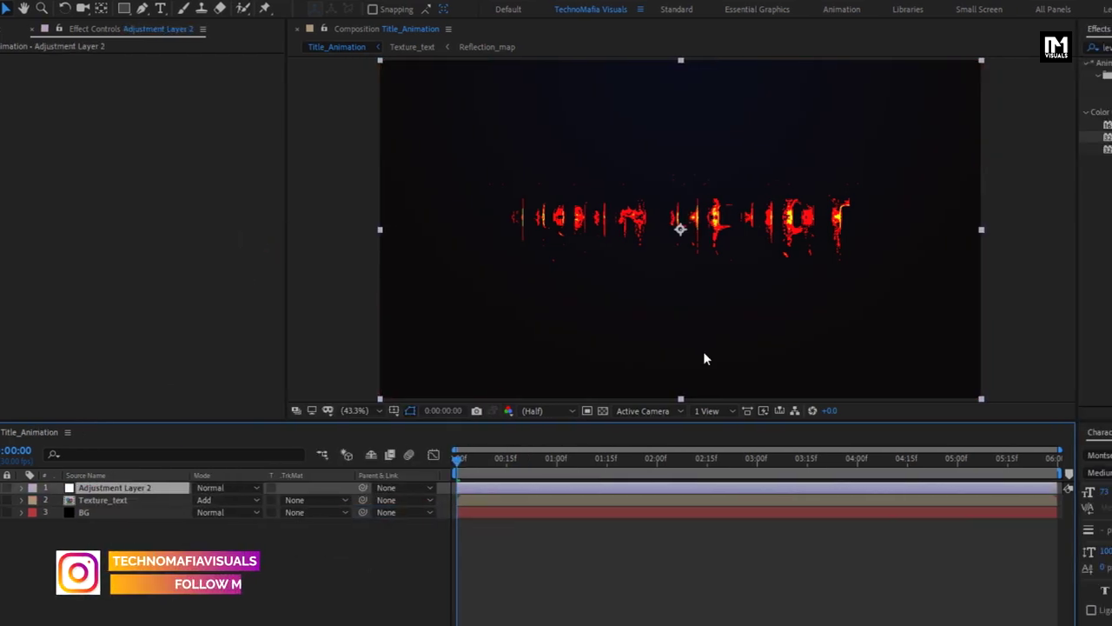
pyautogui.click(948, 47)
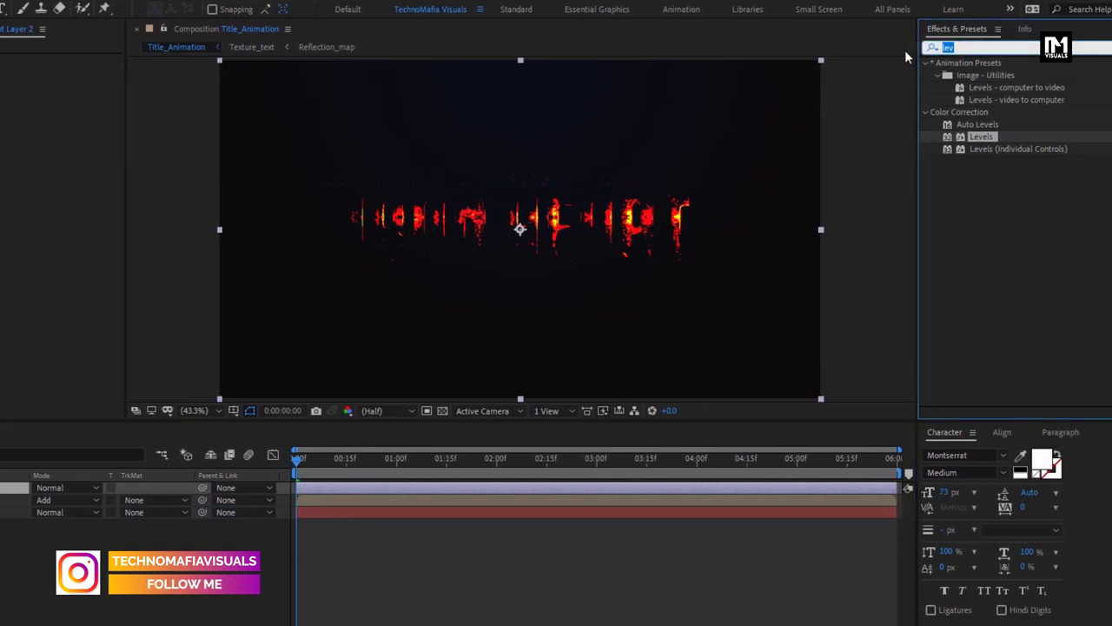
pyautogui.write('camera')
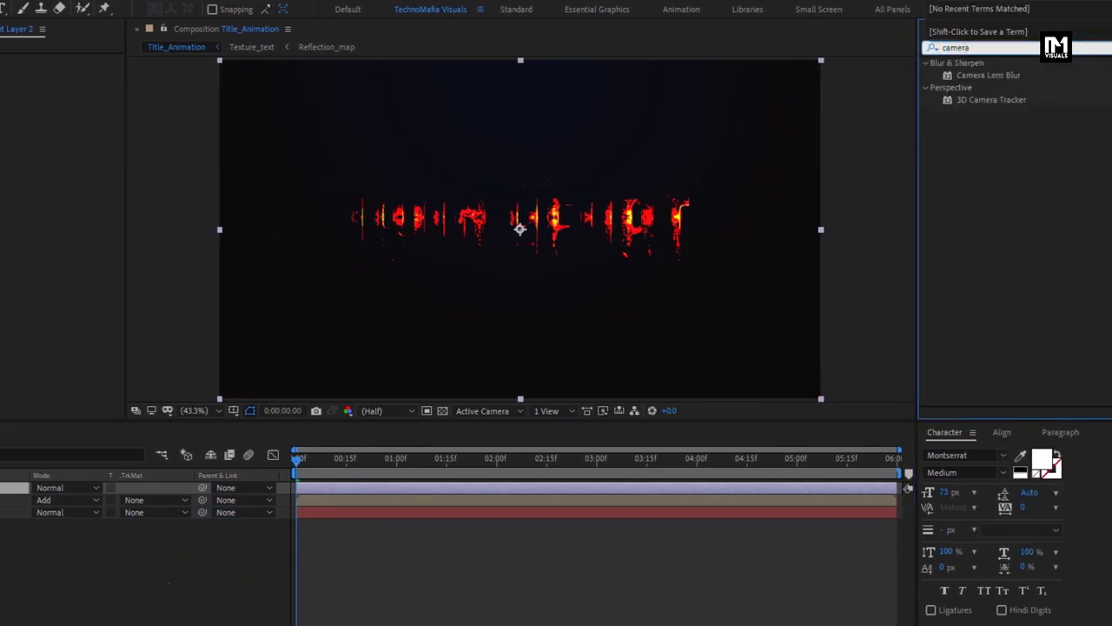
pyautogui.moveTo(988, 75); pyautogui.dragTo(552, 224)
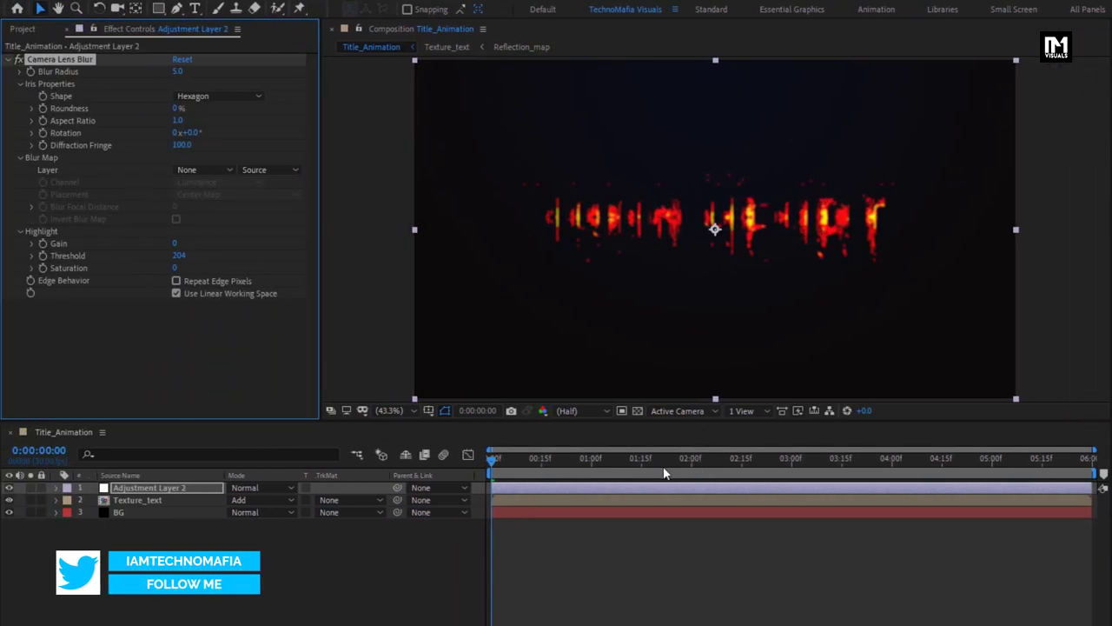
# Keyframe the Camera Lens Blur's Blur Radius at 0 at 2 seconds and 45 at the first frame
pyautogui.click(691, 460)
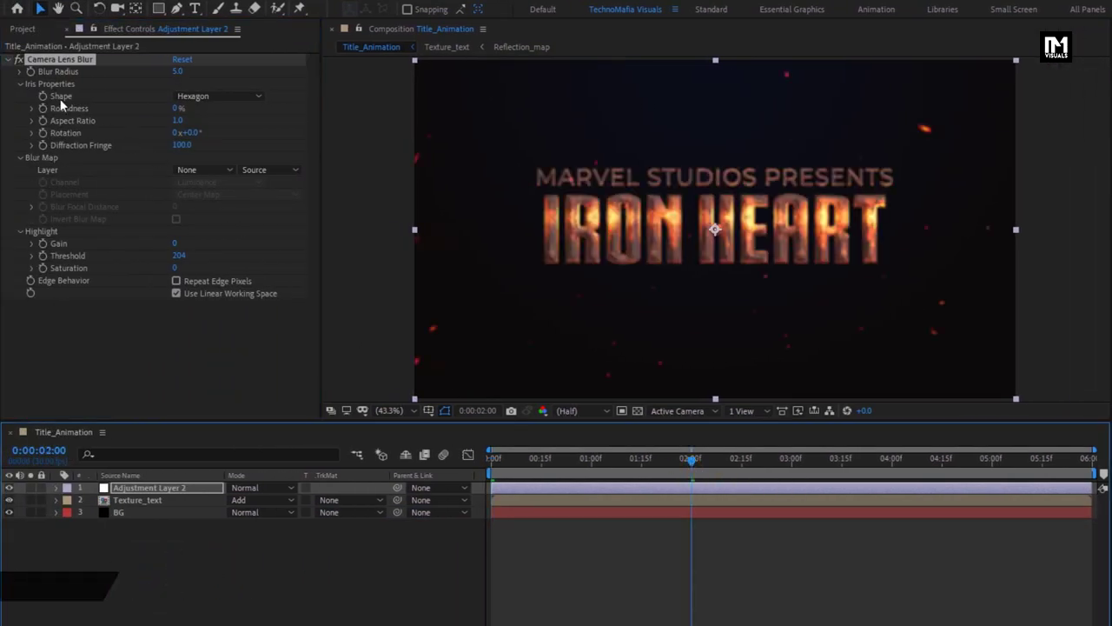
pyautogui.click(30, 72)
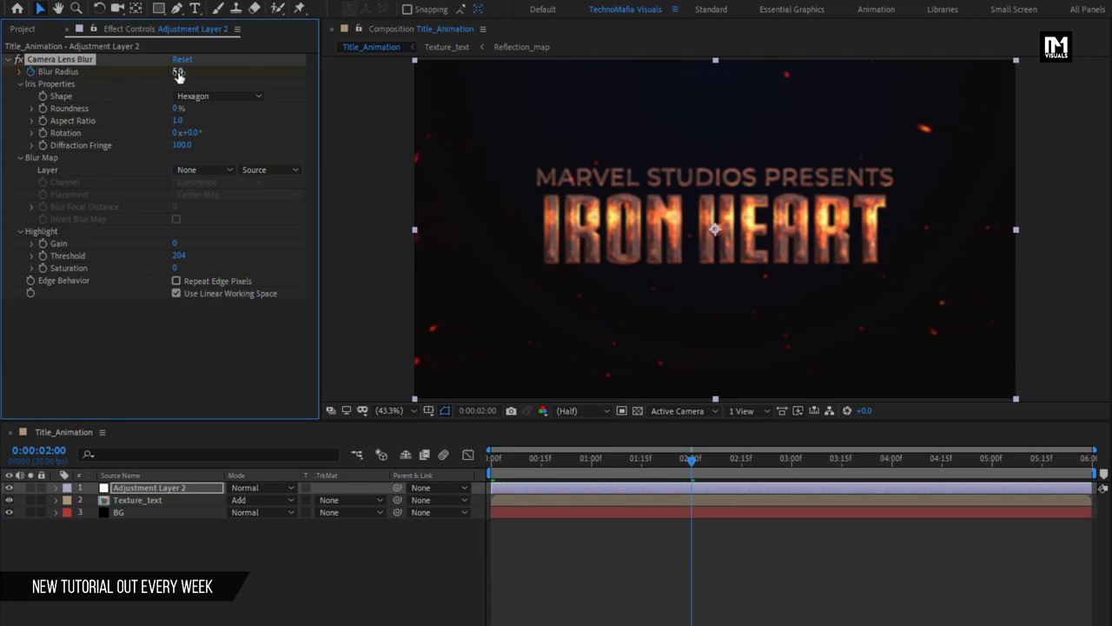
pyautogui.click(178, 73)
pyautogui.write('0')
pyautogui.press('Return')
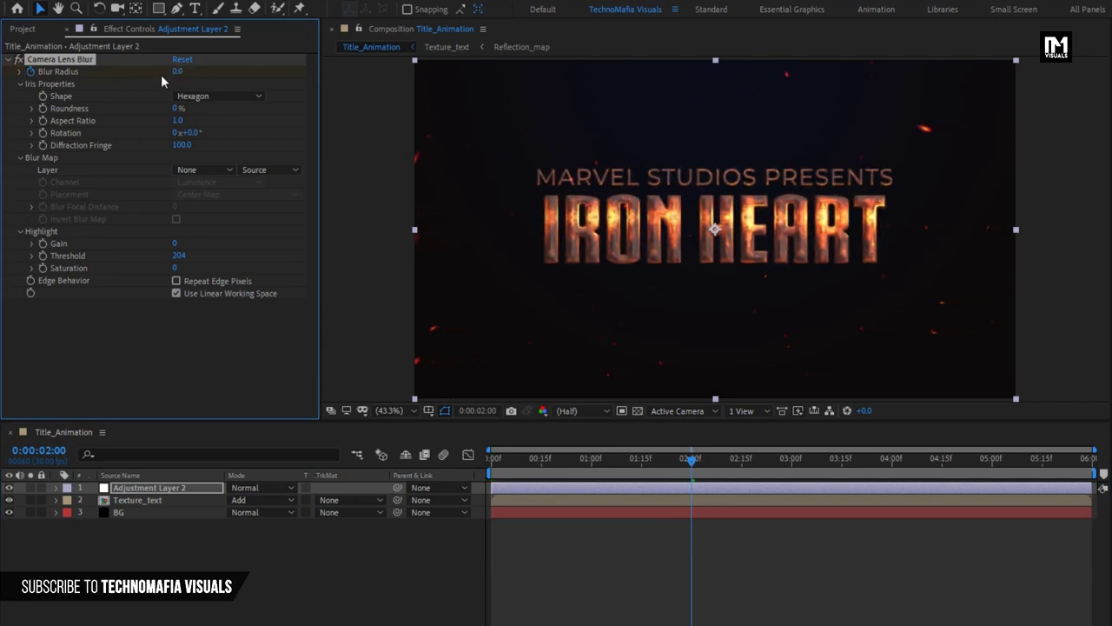
pyautogui.click(491, 468)
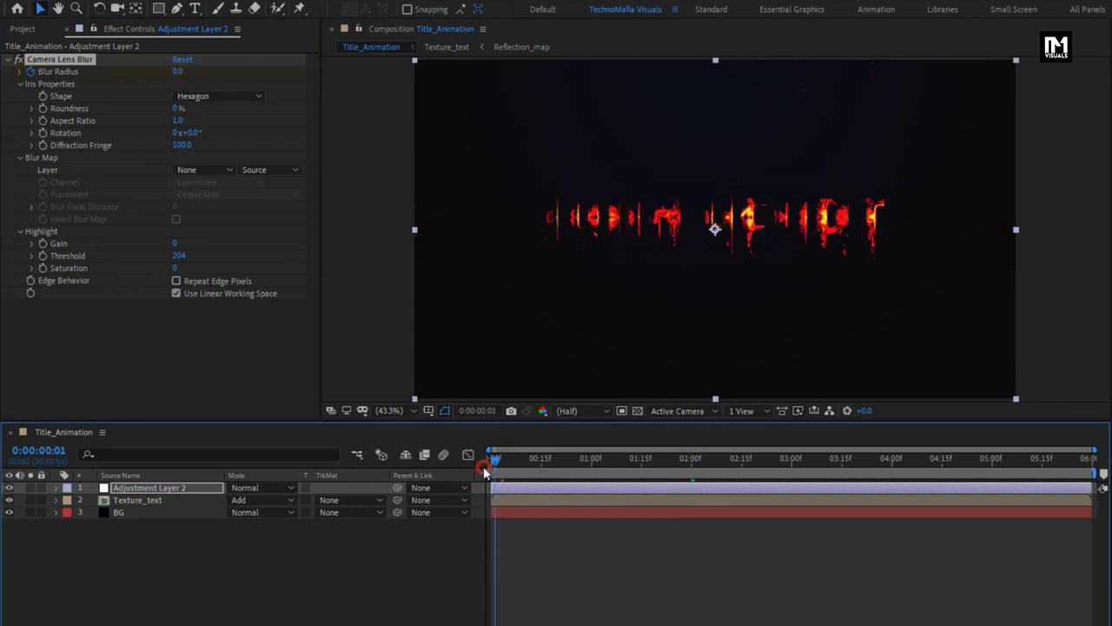
pyautogui.click(171, 72)
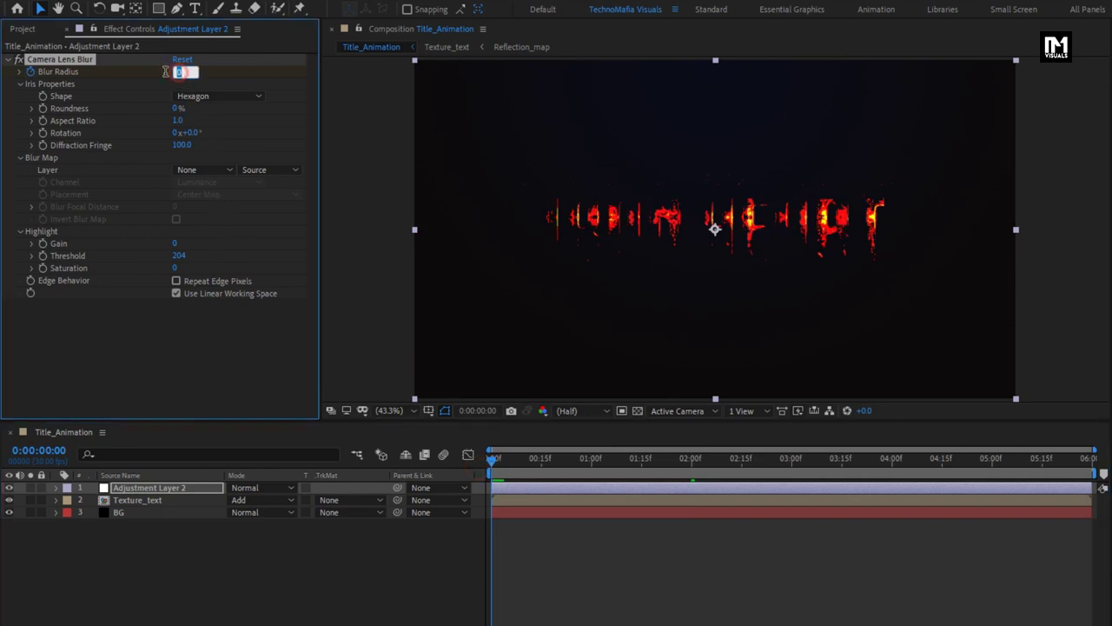
pyautogui.write('45')
# Apply Easy Ease to both Blur Radius keyframes and enable Repeat Edge Pixels for the Camera Lens Blur
pyautogui.write('u')
pyautogui.click(162, 491)
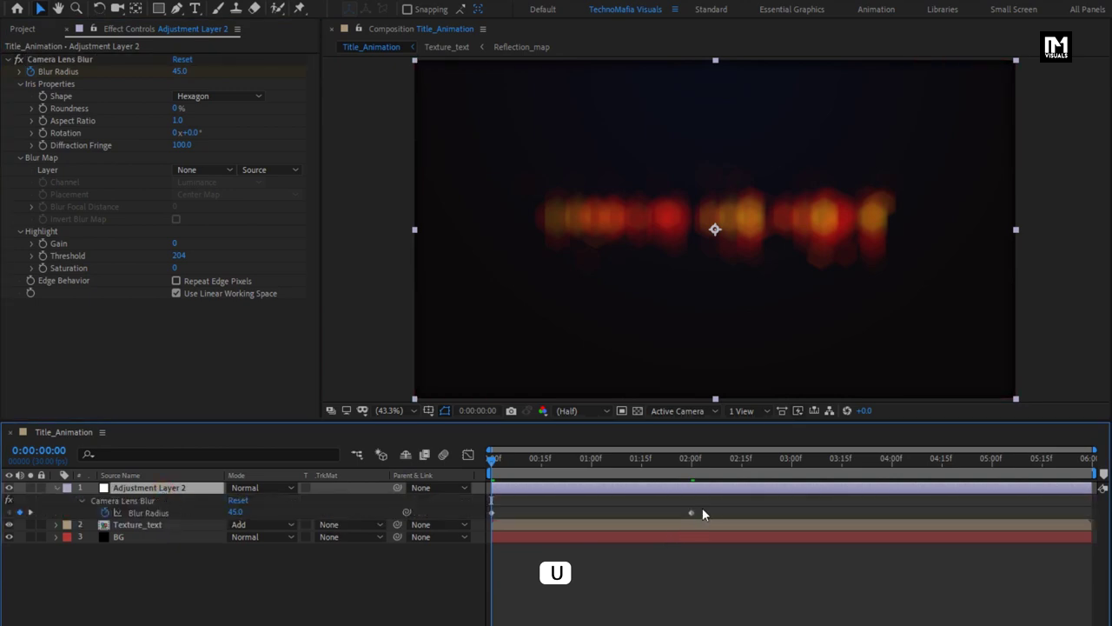
pyautogui.moveTo(702, 505); pyautogui.dragTo(489, 515)
pyautogui.rightClick(493, 513)
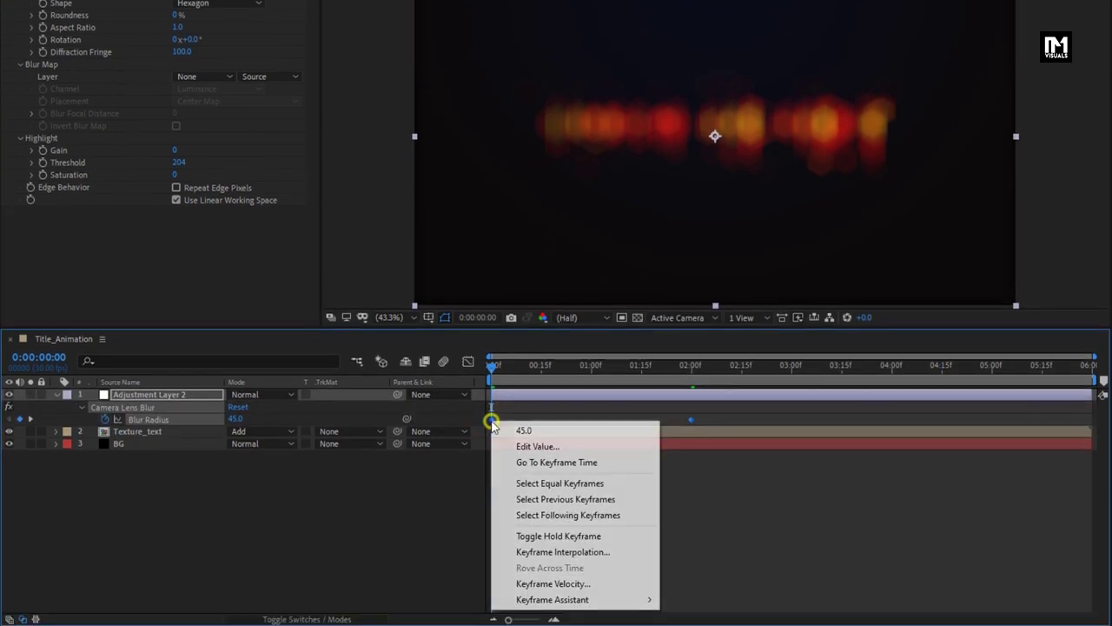
pyautogui.moveTo(605, 600)
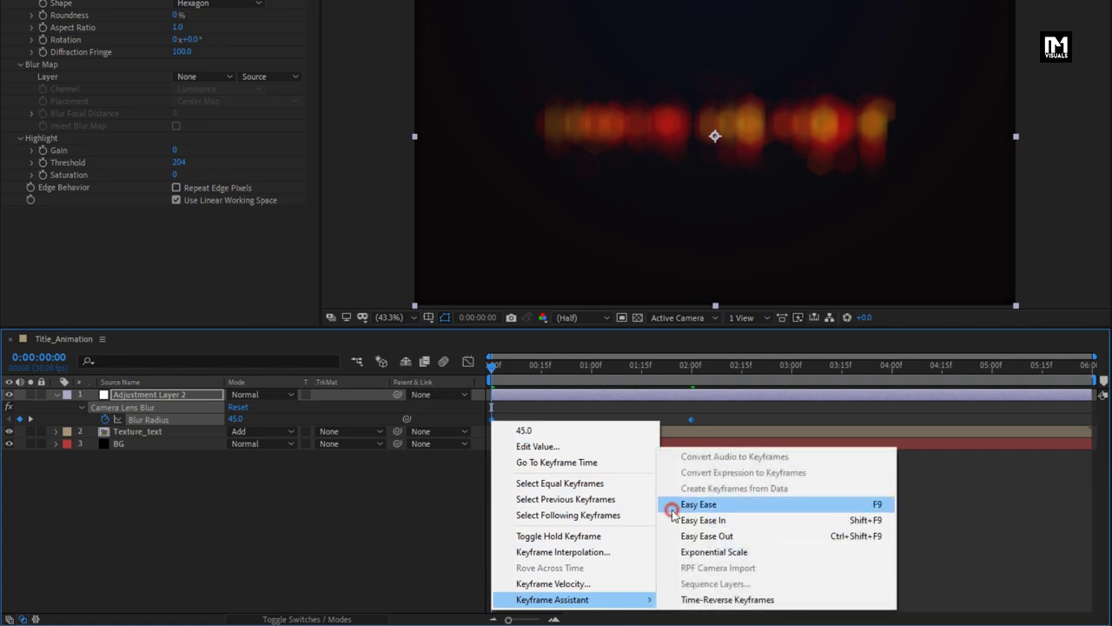
pyautogui.click(672, 507)
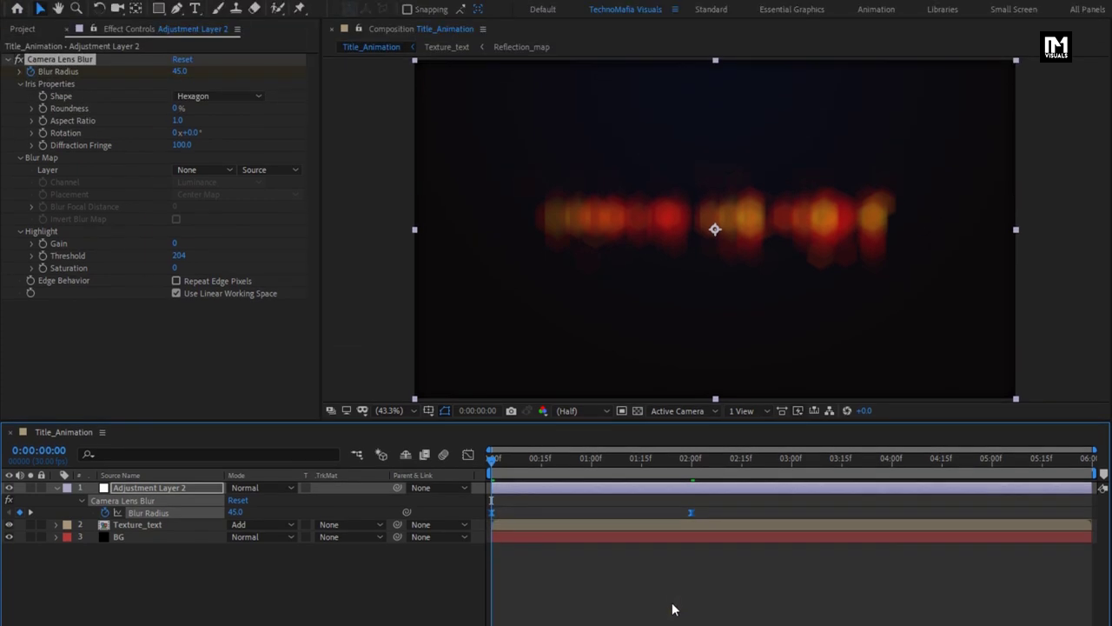
pyautogui.click(177, 281)
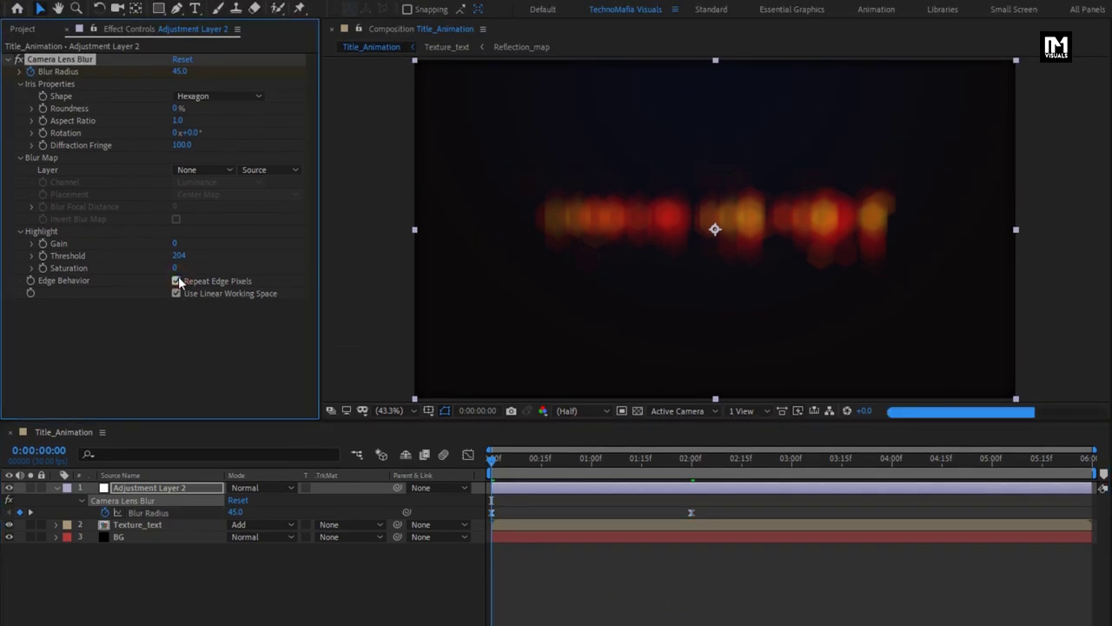
pyautogui.click(57, 487)
# Add a new adjustment layer above all other layers and apply the Noise effect to it
pyautogui.rightClick(154, 581)
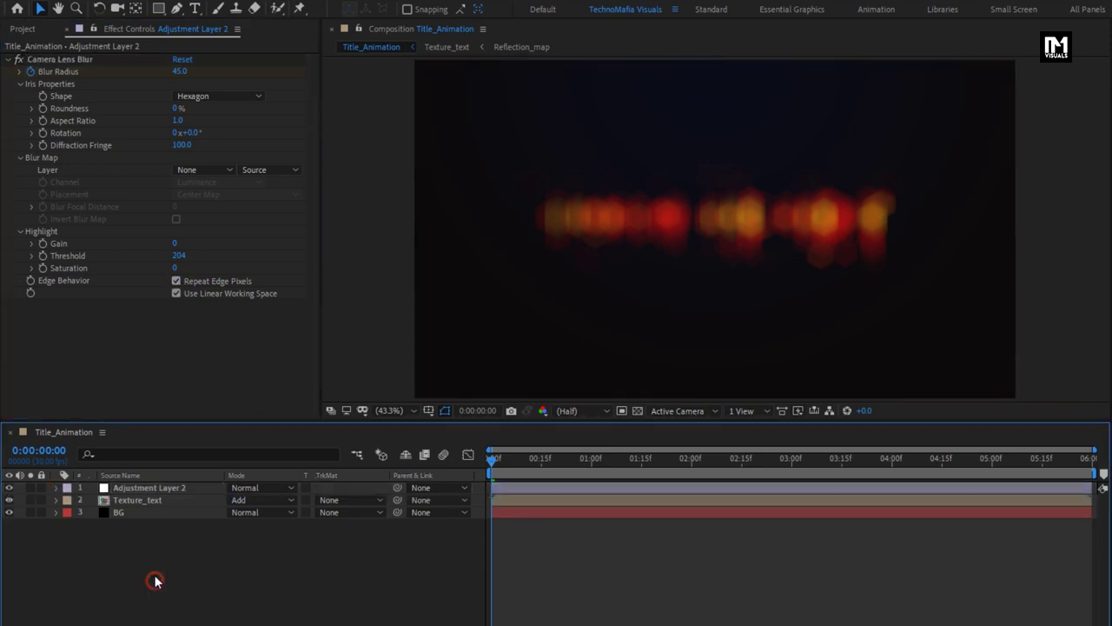
pyautogui.moveTo(188, 414)
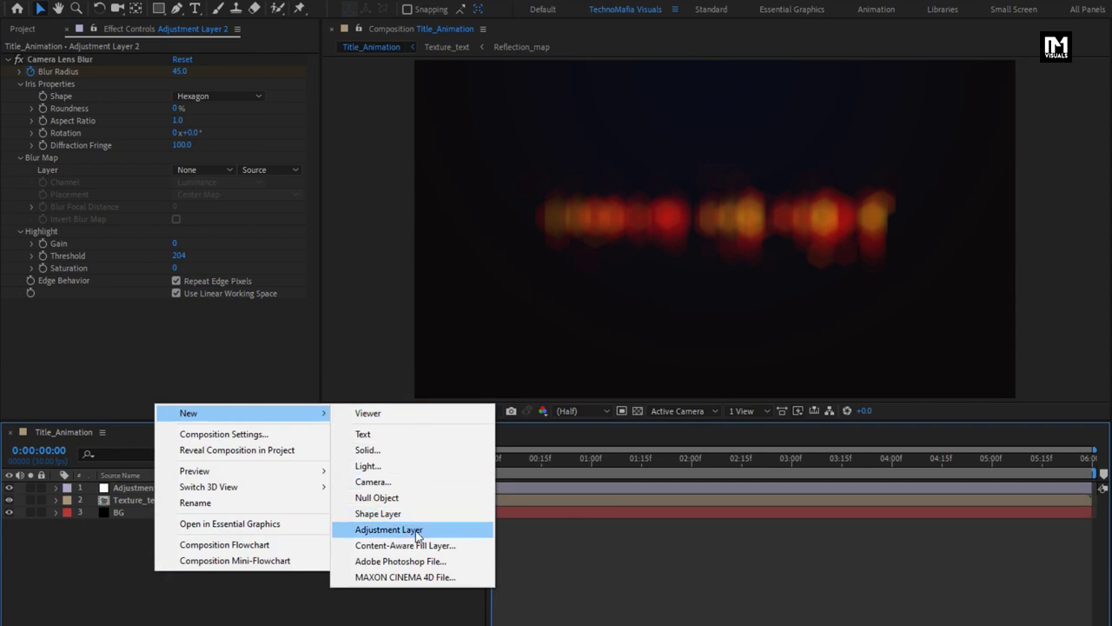
pyautogui.click(389, 529)
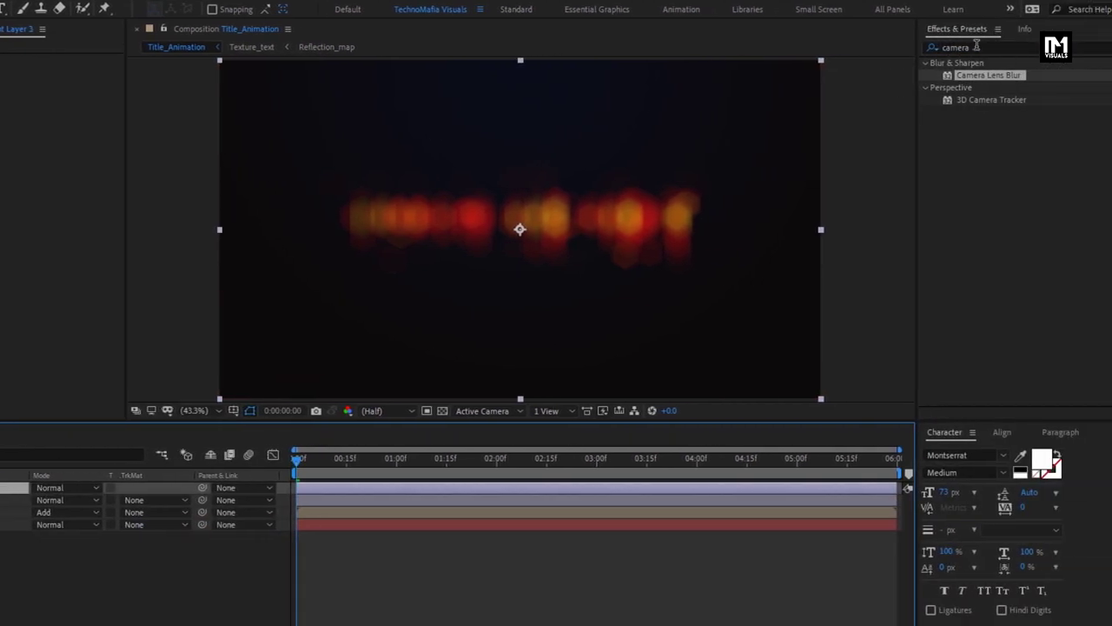
pyautogui.click(977, 47)
pyautogui.write('noise')
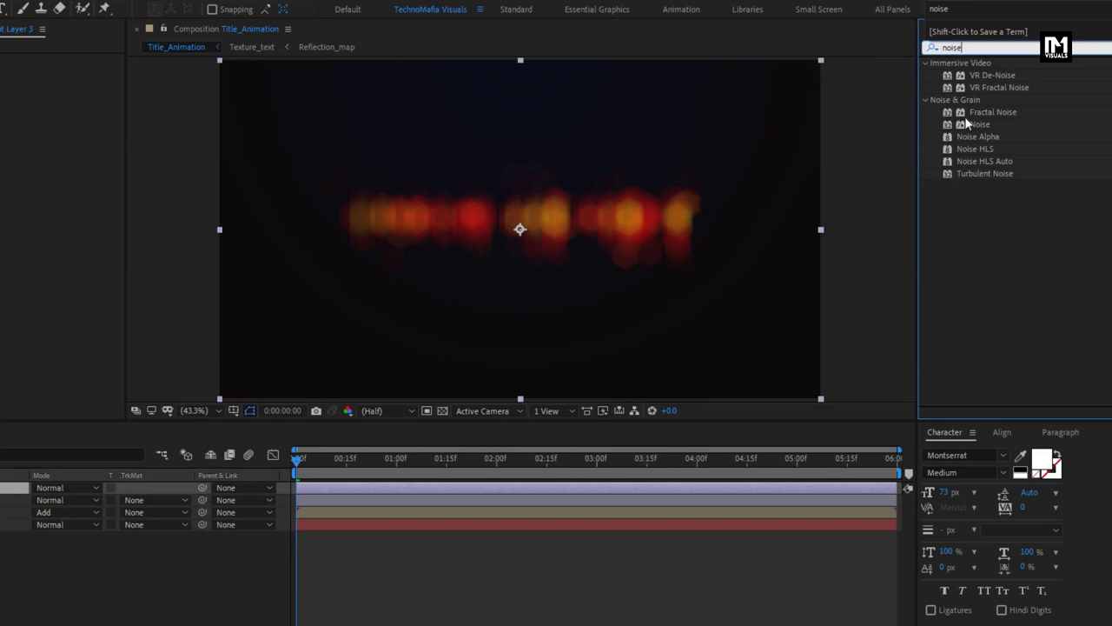
pyautogui.moveTo(980, 123); pyautogui.dragTo(577, 182)
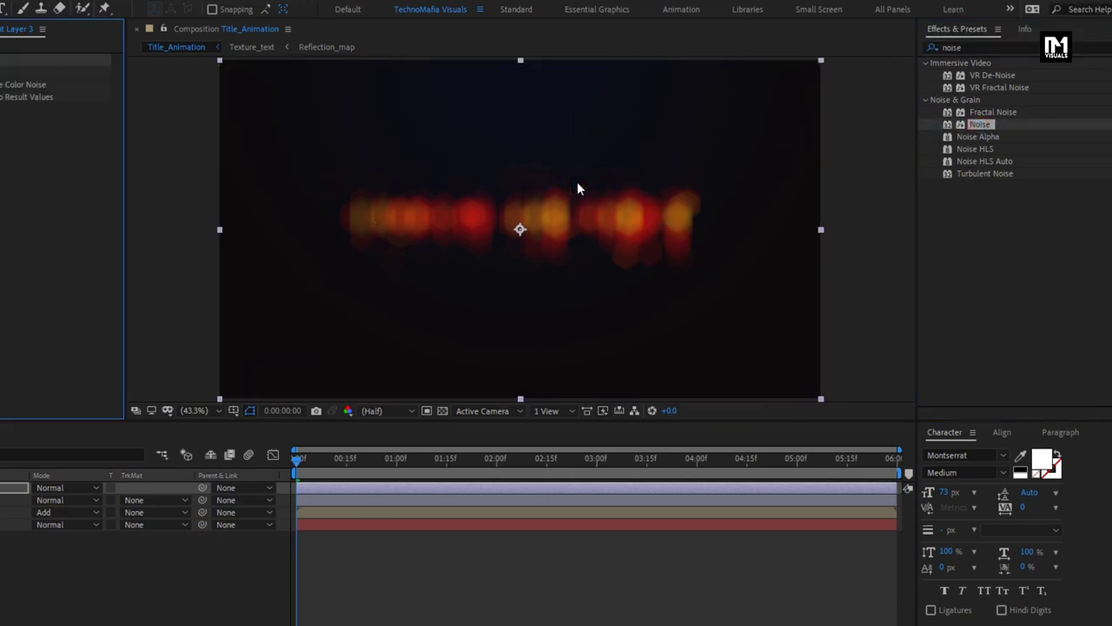
# Set the Noise effect's Amount of Noise to 5%
pyautogui.click(144, 71)
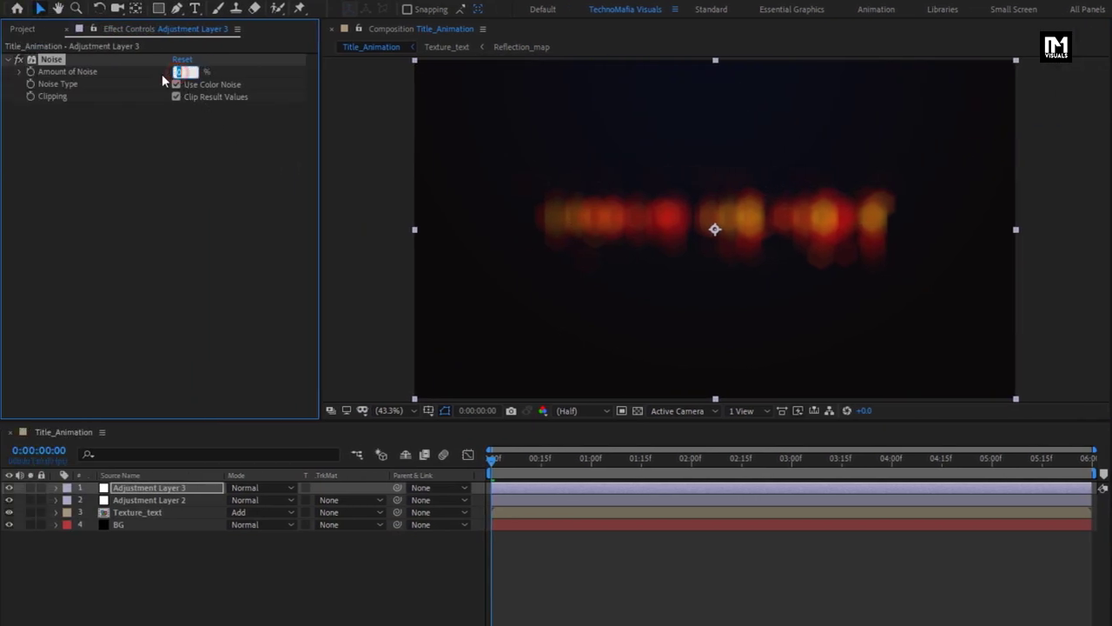
pyautogui.write('5')
pyautogui.press('Return')
# Place Smoke -01.mov above all layers in Title_Animation and slide it earlier so that it ends at 3 seconds
pyautogui.click(24, 30)
pyautogui.moveTo(47, 235); pyautogui.dragTo(169, 489)
pyautogui.moveTo(686, 488); pyautogui.dragTo(383, 485)
# Keyframe the Smoke -01.mov layer's Opacity at 0% at 3 seconds and 30% at the first frame
pyautogui.press('t')
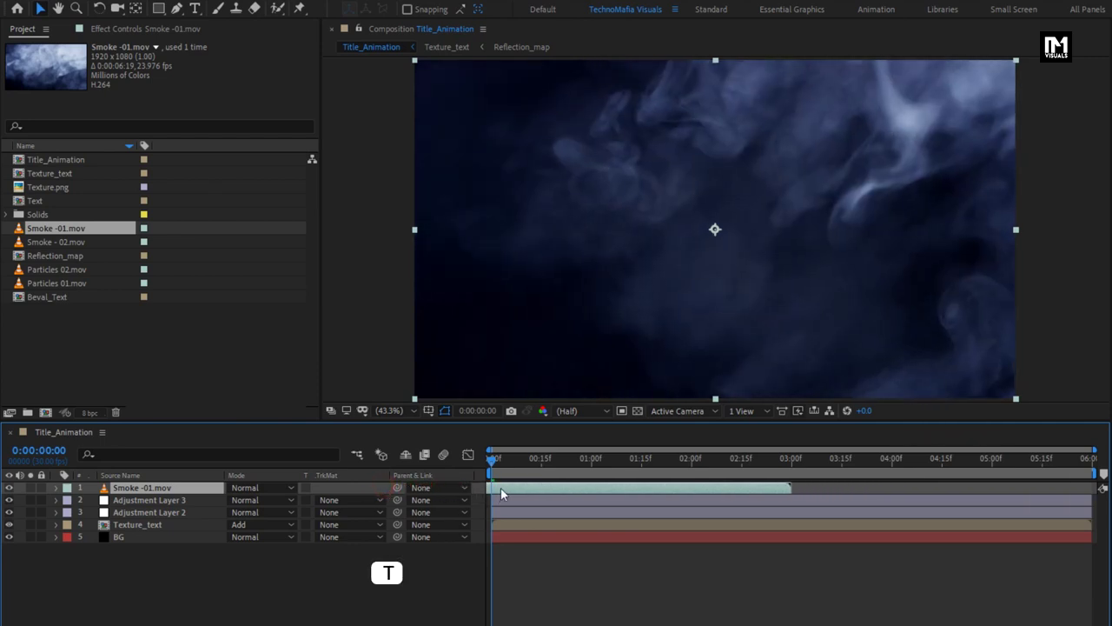
pyautogui.click(790, 458)
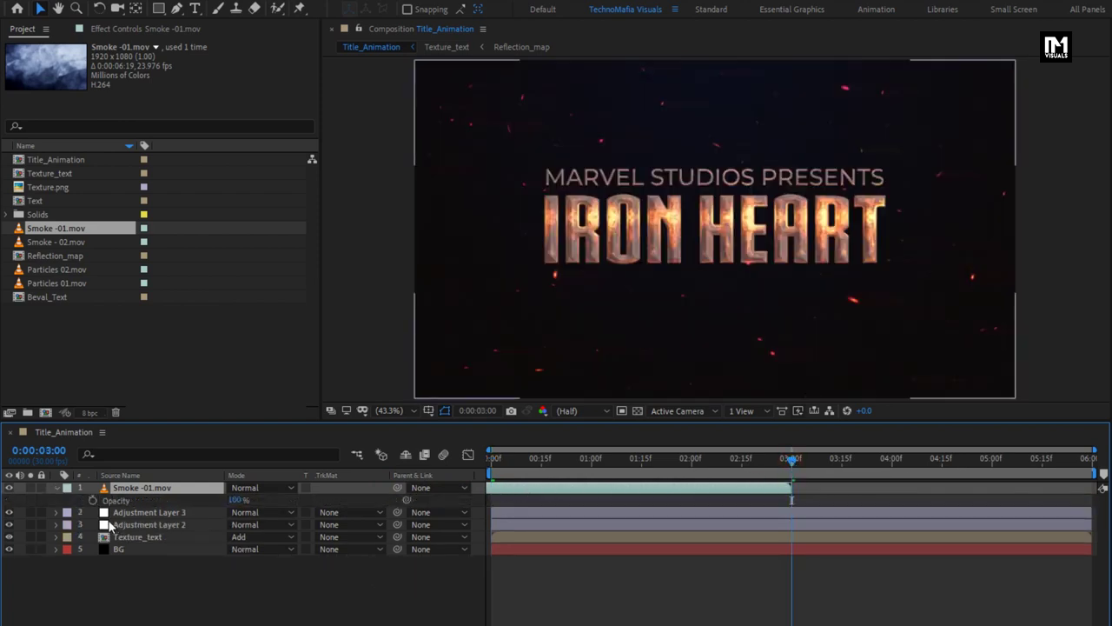
pyautogui.click(93, 501)
pyautogui.click(236, 500)
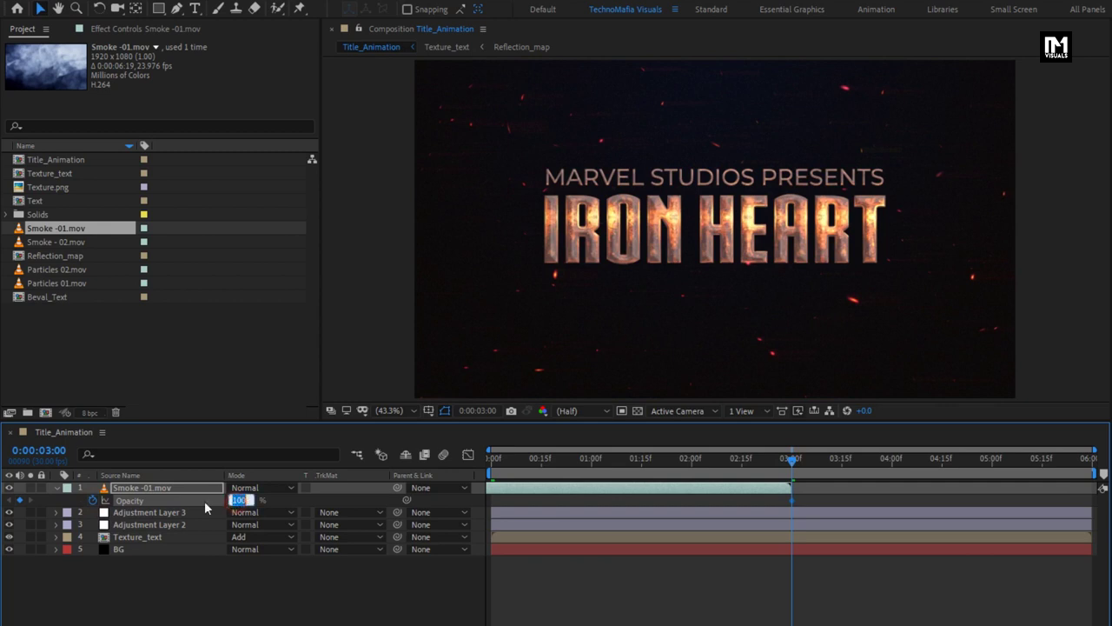
pyautogui.write('0')
pyautogui.press('Return')
pyautogui.moveTo(521, 458); pyautogui.dragTo(477, 462)
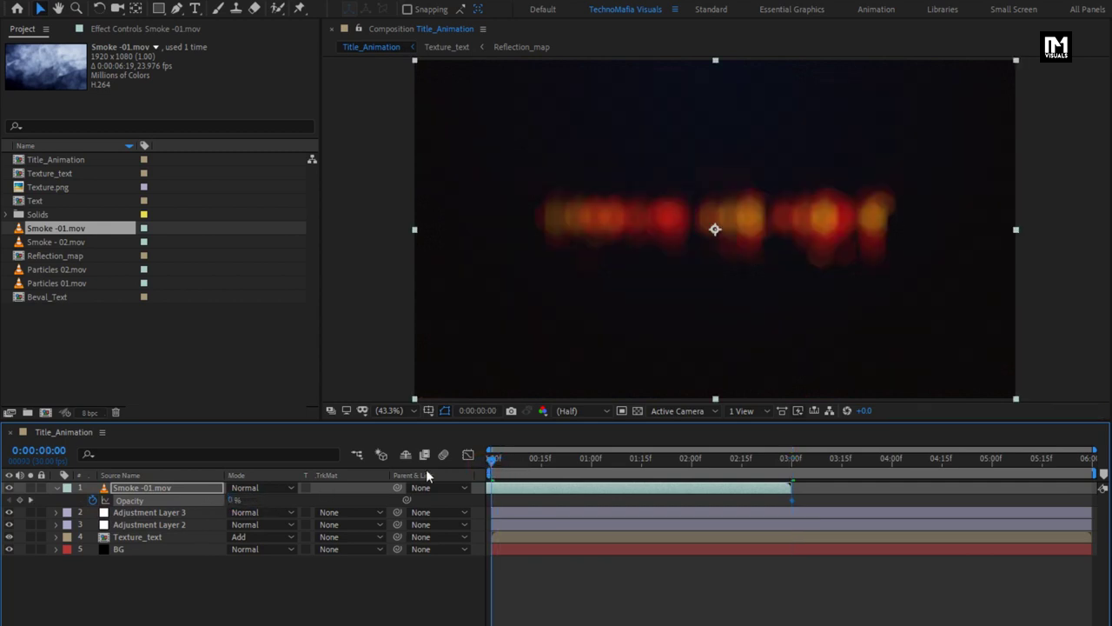
pyautogui.click(235, 500)
pyautogui.write('30')
pyautogui.press('Return')
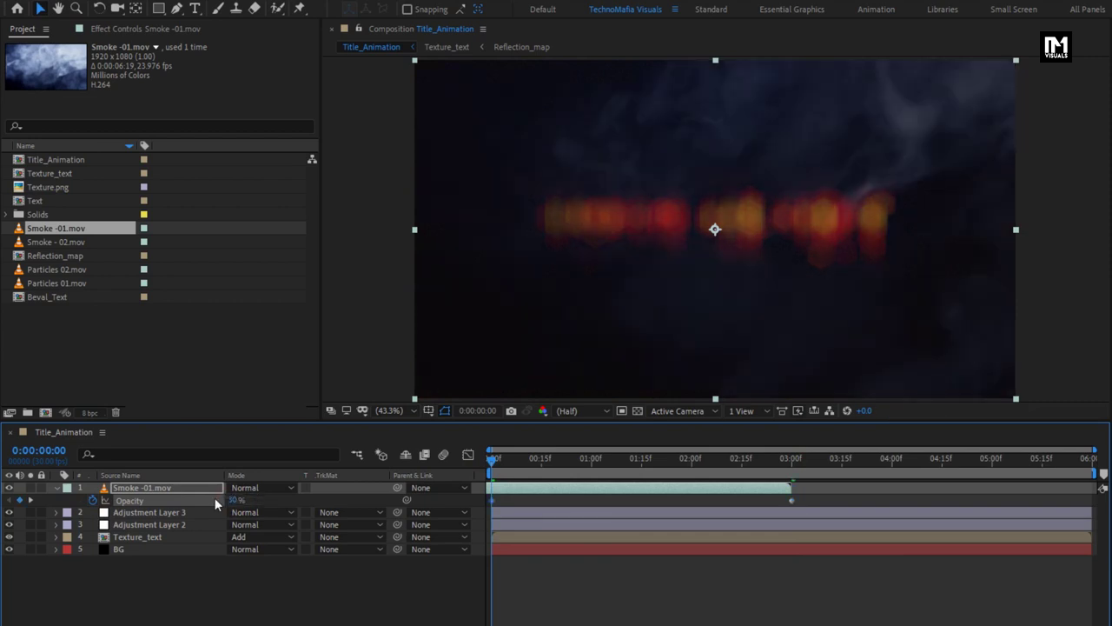
# Set the Smoke -01.mov layer's blending mode to Add and check the smoke over the title reveal
pyautogui.click(252, 487)
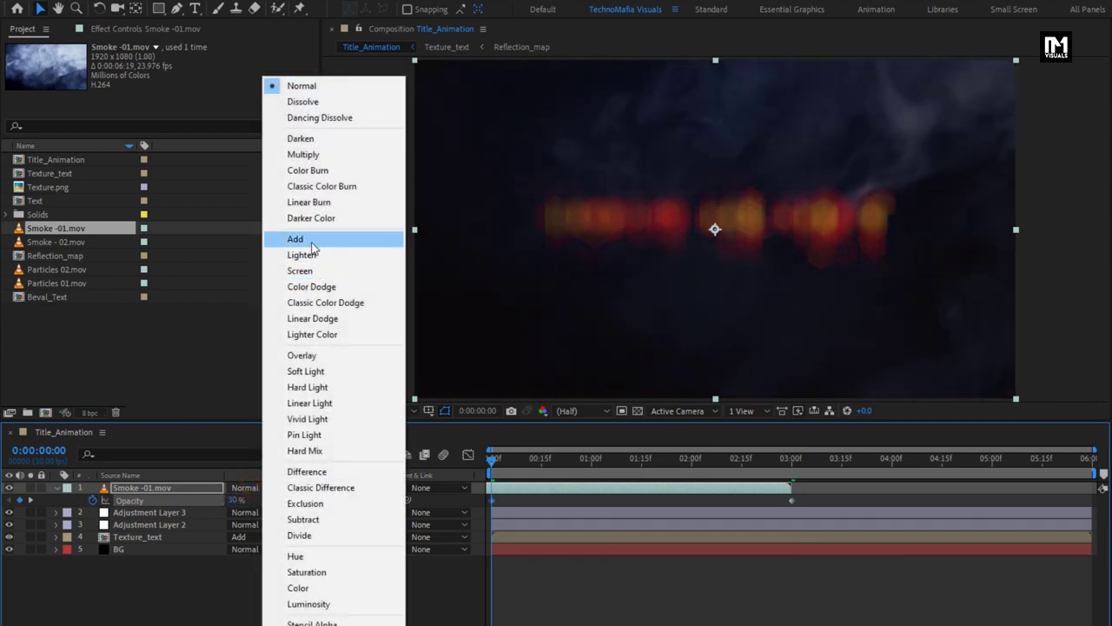
pyautogui.click(311, 240)
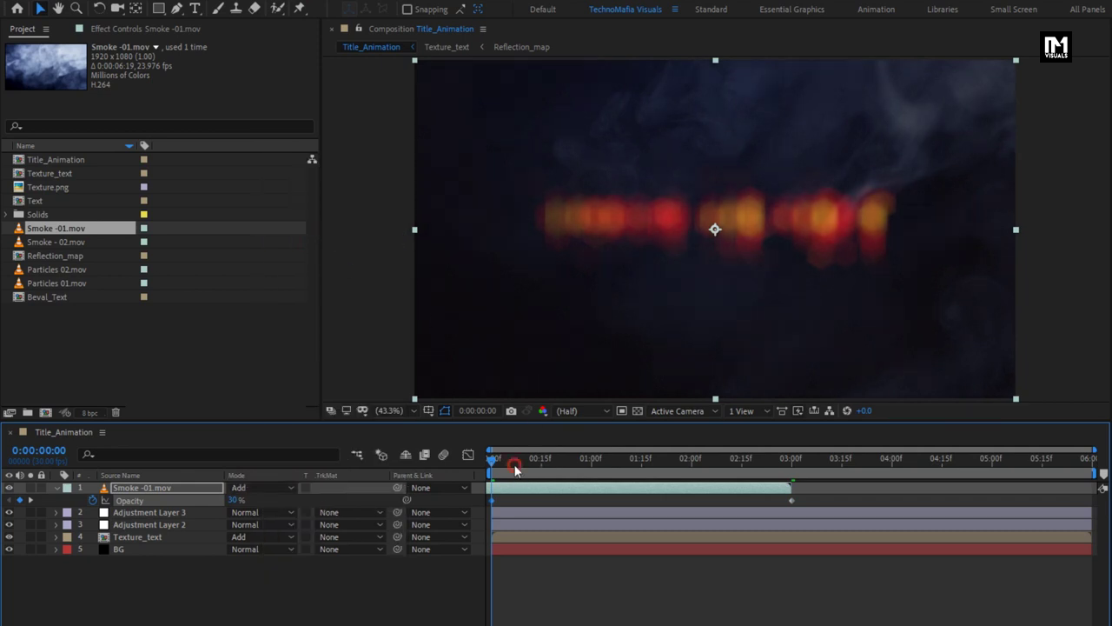
pyautogui.click(561, 460)
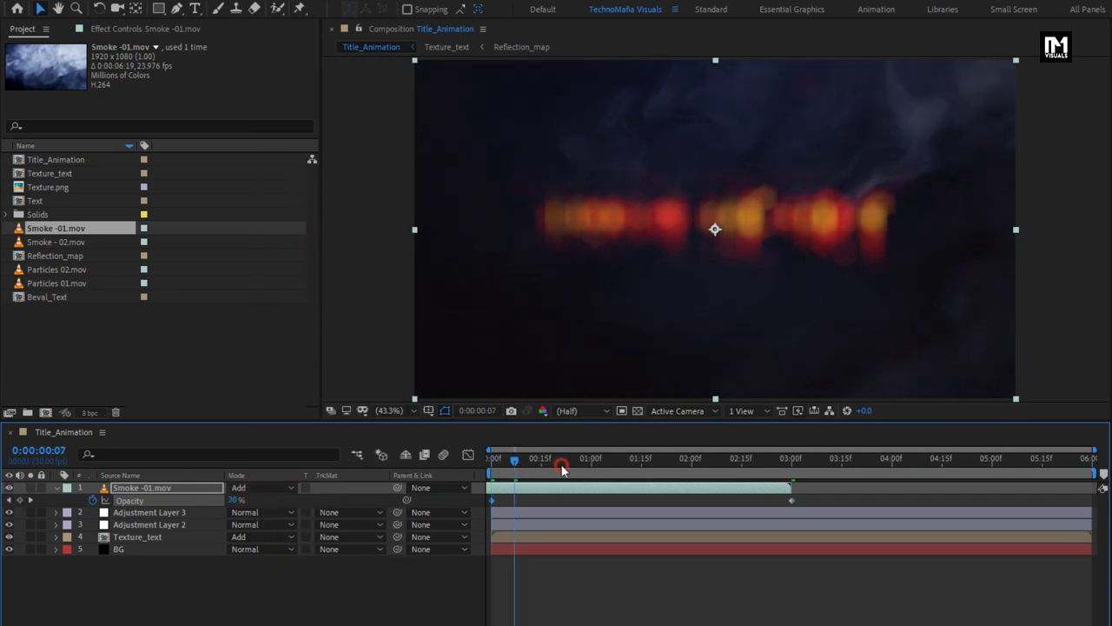
pyautogui.click(621, 460)
pyautogui.moveTo(621, 460); pyautogui.dragTo(646, 460)
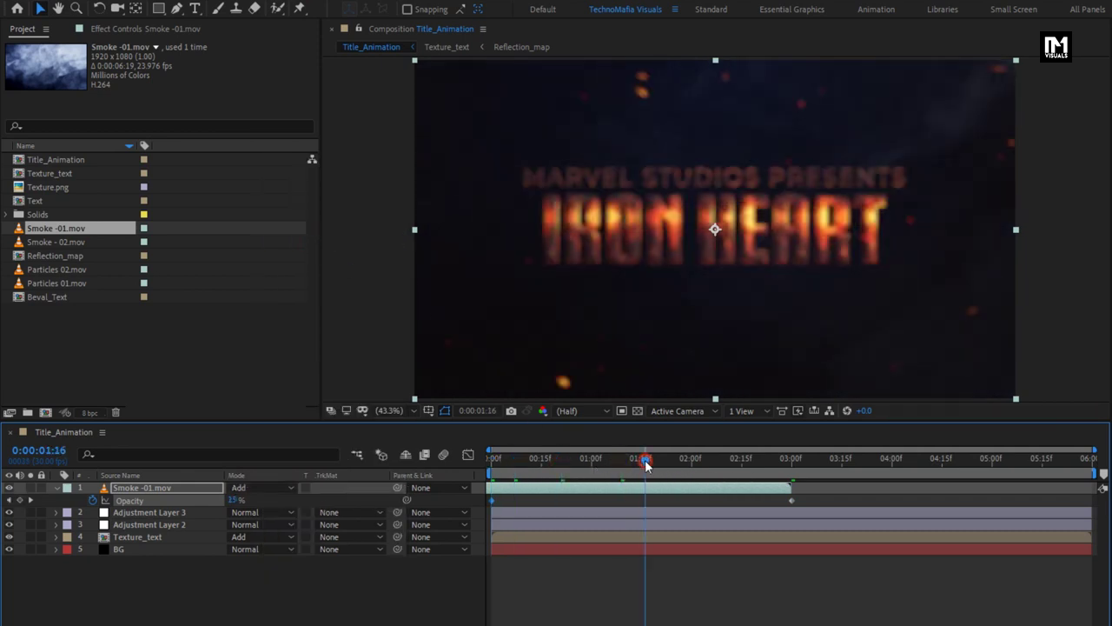
# Place Smoke - 02.mov above all layers, slide it earlier in time, and trim its end to the composition end
pyautogui.click(56, 488)
pyautogui.moveTo(52, 243); pyautogui.dragTo(165, 488)
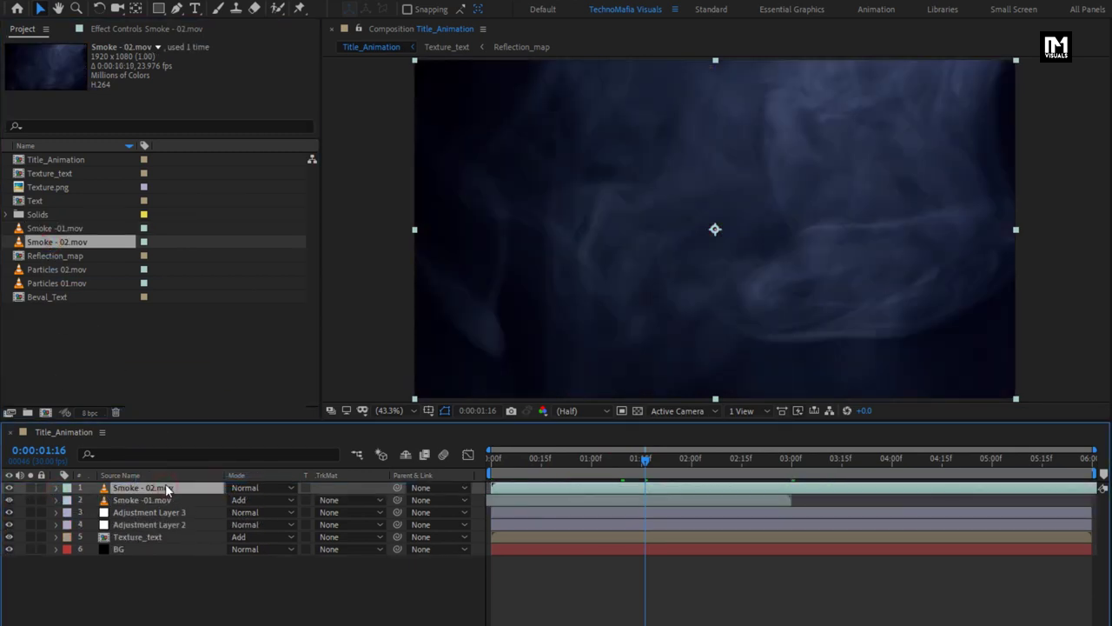
pyautogui.moveTo(869, 488); pyautogui.dragTo(437, 484)
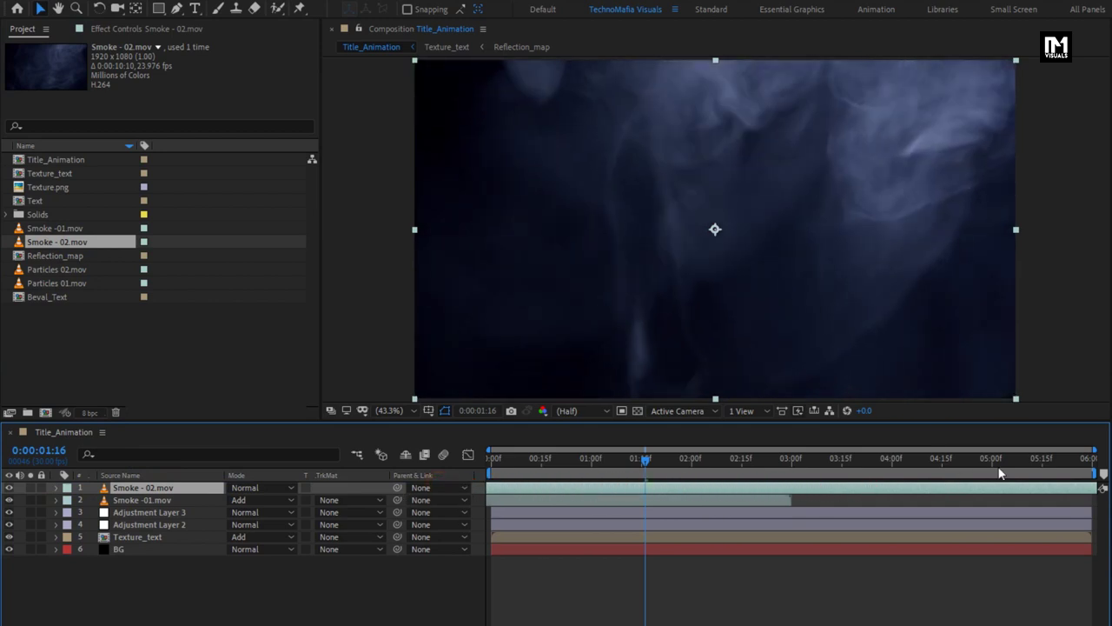
pyautogui.moveTo(1034, 493)
pyautogui.mouseDown()
pyautogui.moveTo(896, 487)
pyautogui.moveTo(1019, 478)
pyautogui.mouseUp()
# Keyframe the Smoke - 02.mov layer's Opacity at 0% on the last frame and 30% at about 1 second
pyautogui.press('t')
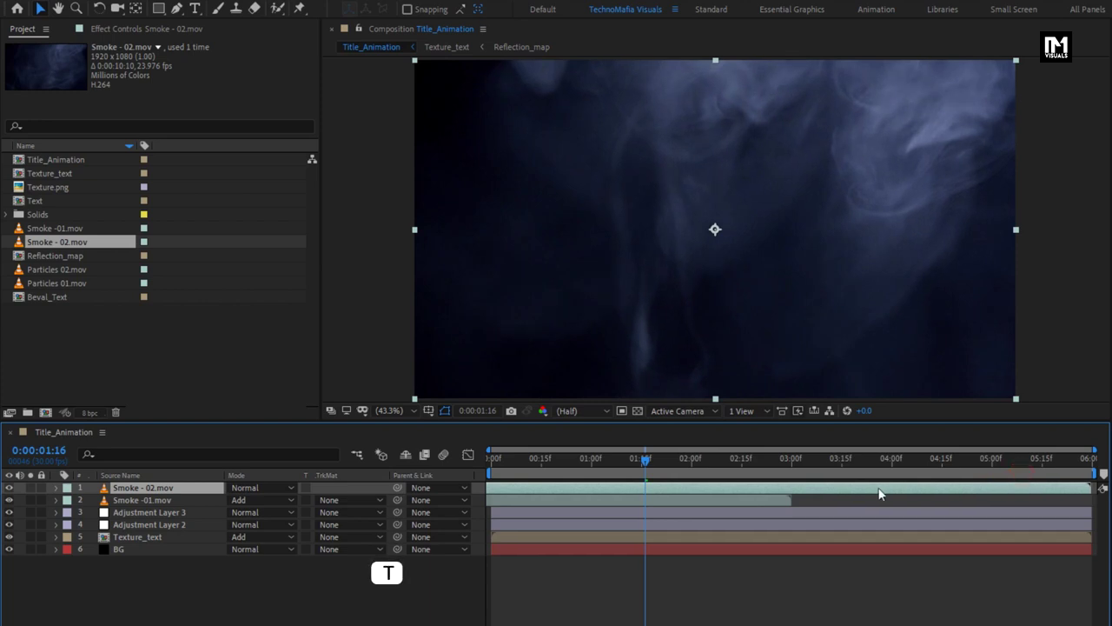
pyautogui.click(1095, 467)
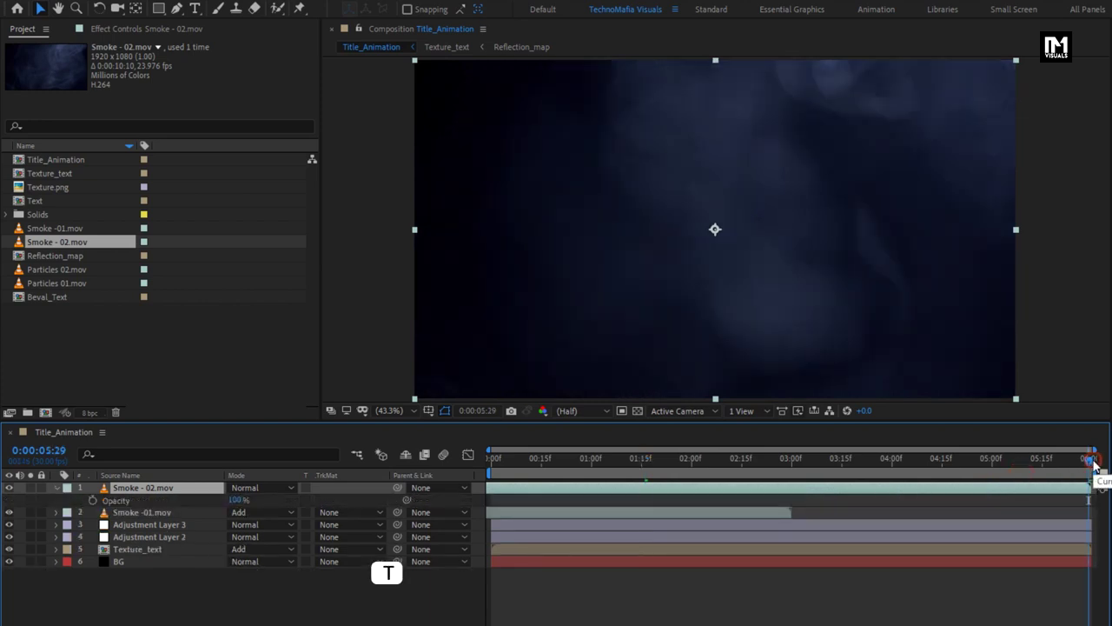
pyautogui.click(95, 502)
pyautogui.write('0')
pyautogui.press('Return')
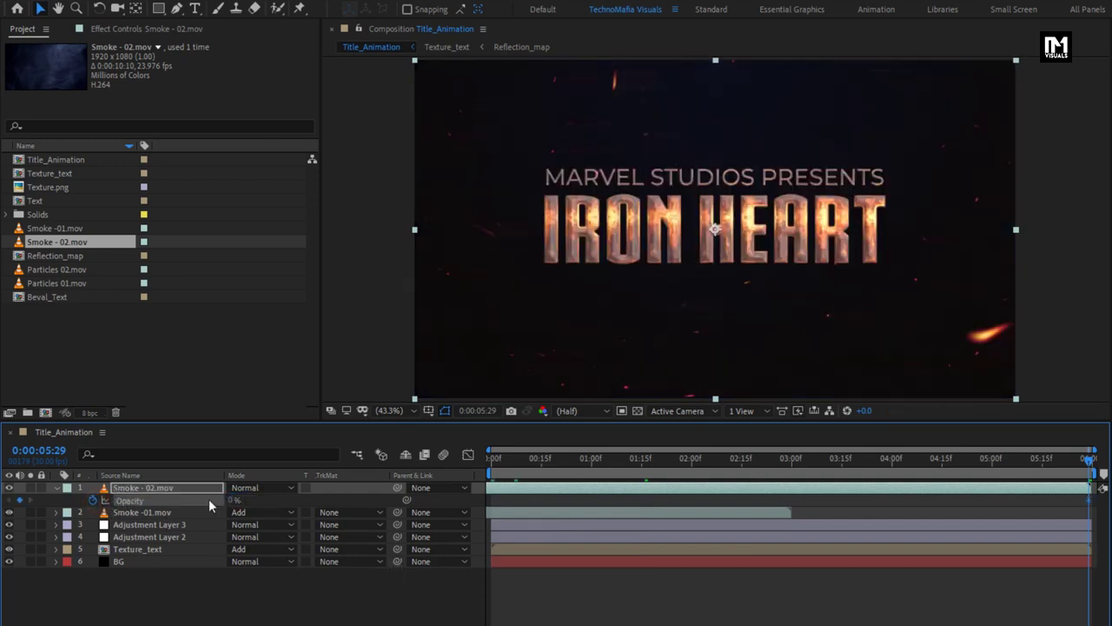
pyautogui.click(592, 461)
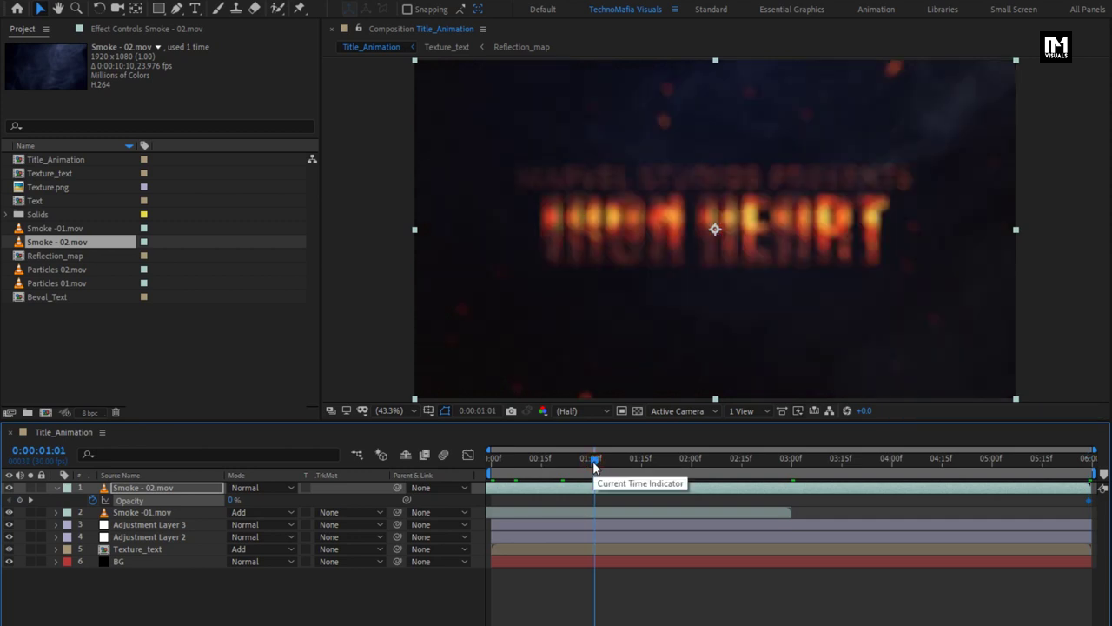
pyautogui.click(594, 466)
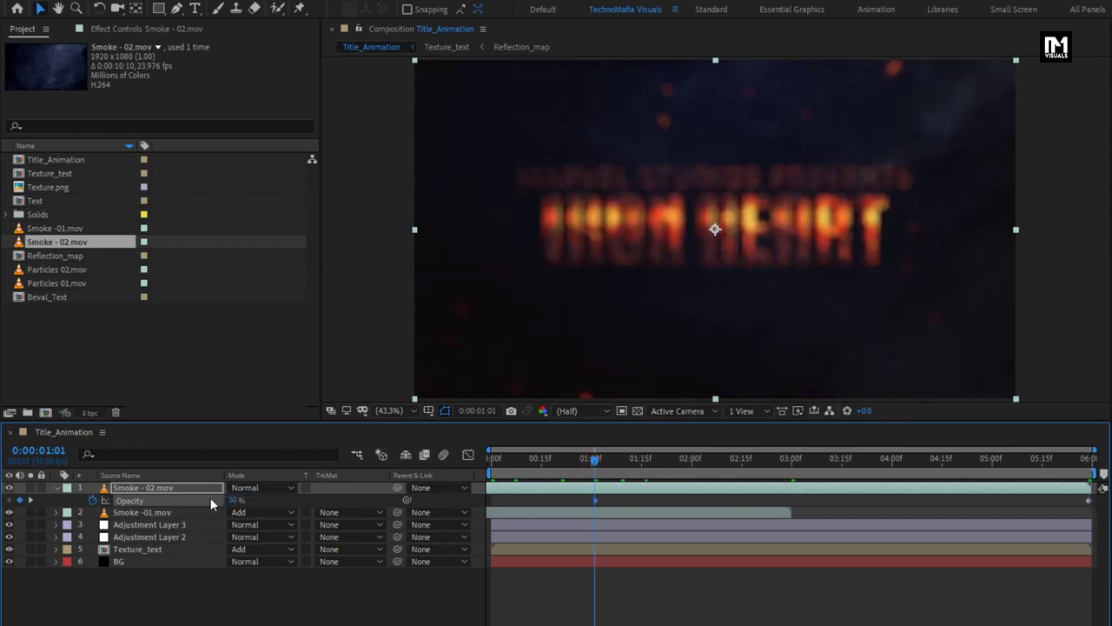
pyautogui.write('30')
pyautogui.press('Return')
pyautogui.click(57, 488)
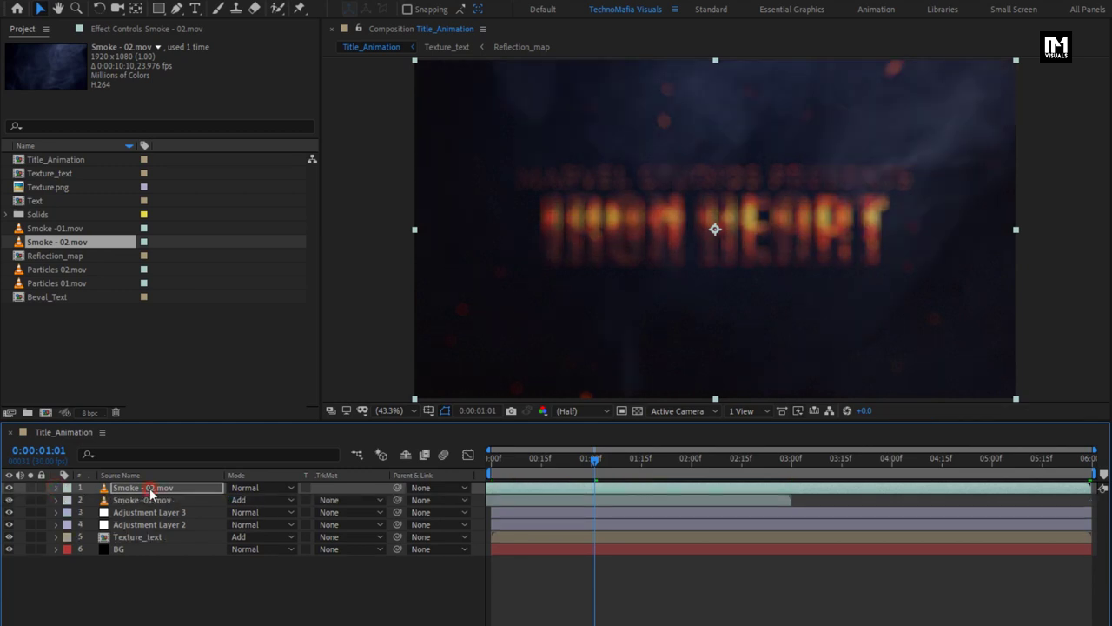
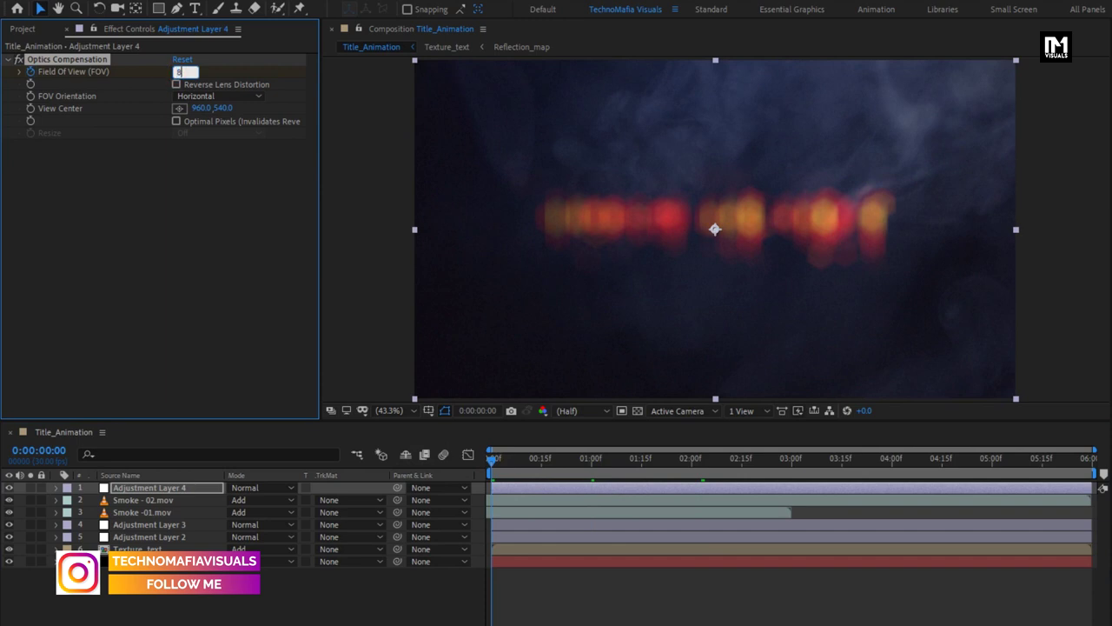
# Set Optics Compensation's Field Of View to 80 at the first frame, with Reverse Lens Distortion enabled and FOV Orientation set to Vertical
pyautogui.press('Return')
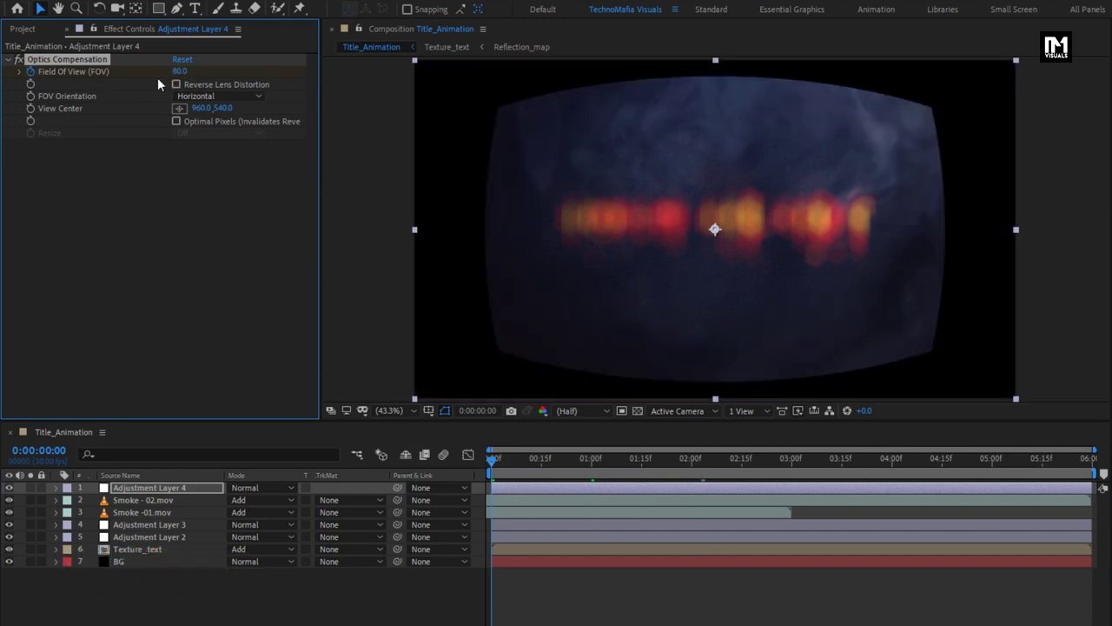
pyautogui.click(175, 84)
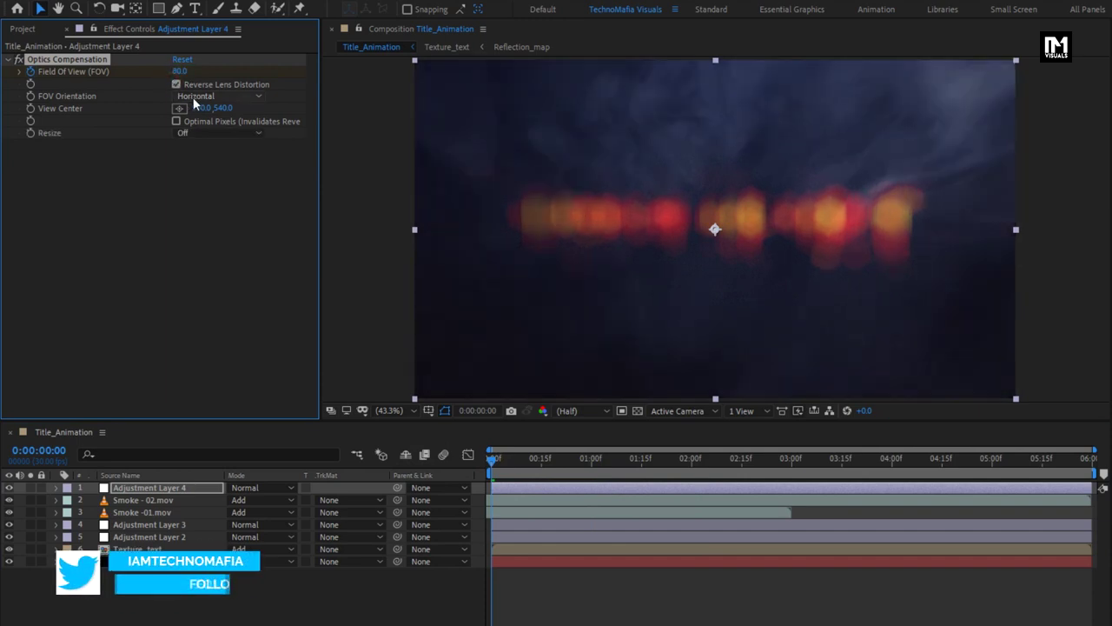
pyautogui.click(198, 95)
pyautogui.click(201, 128)
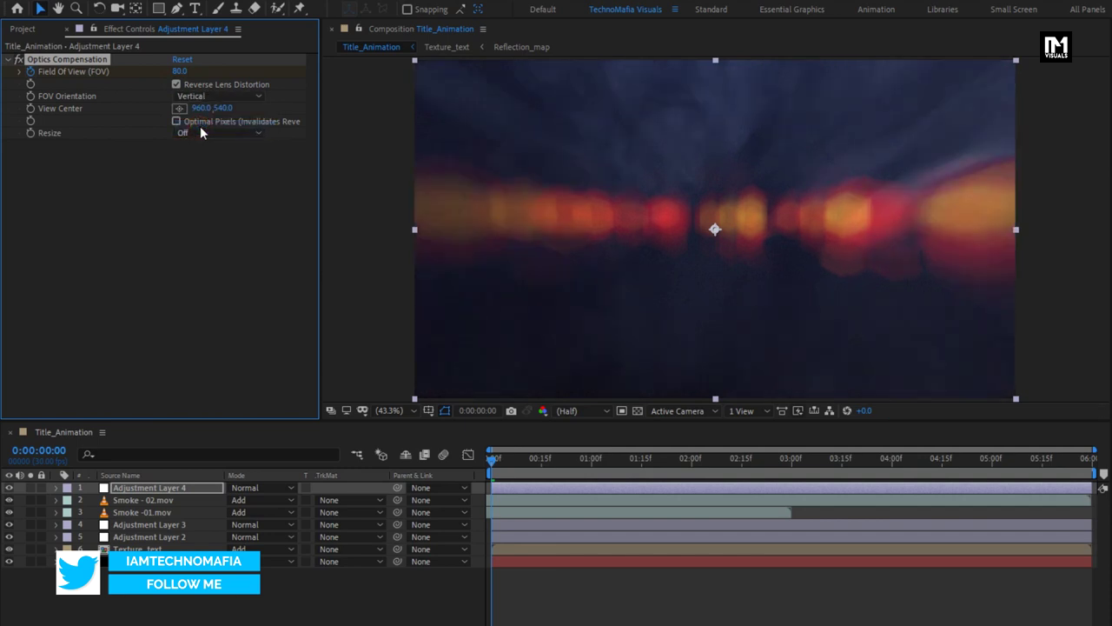
# Slide the Texture_text layer earlier so it ends at about 5 seconds 8 frames, and make it a 3D layer
pyautogui.click(135, 550)
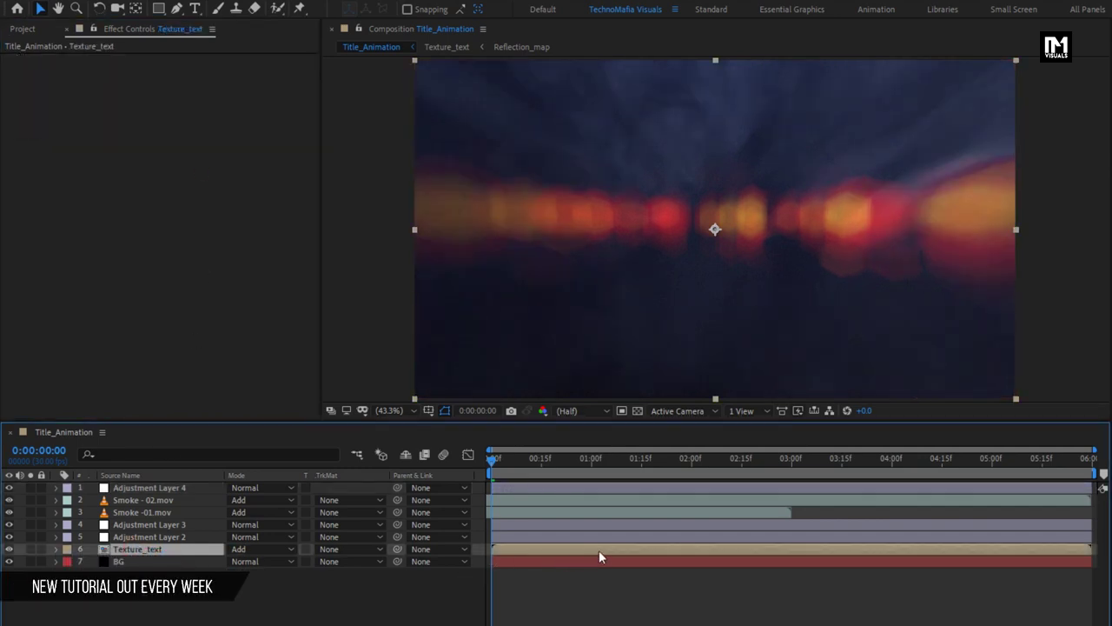
pyautogui.moveTo(598, 550); pyautogui.dragTo(531, 551)
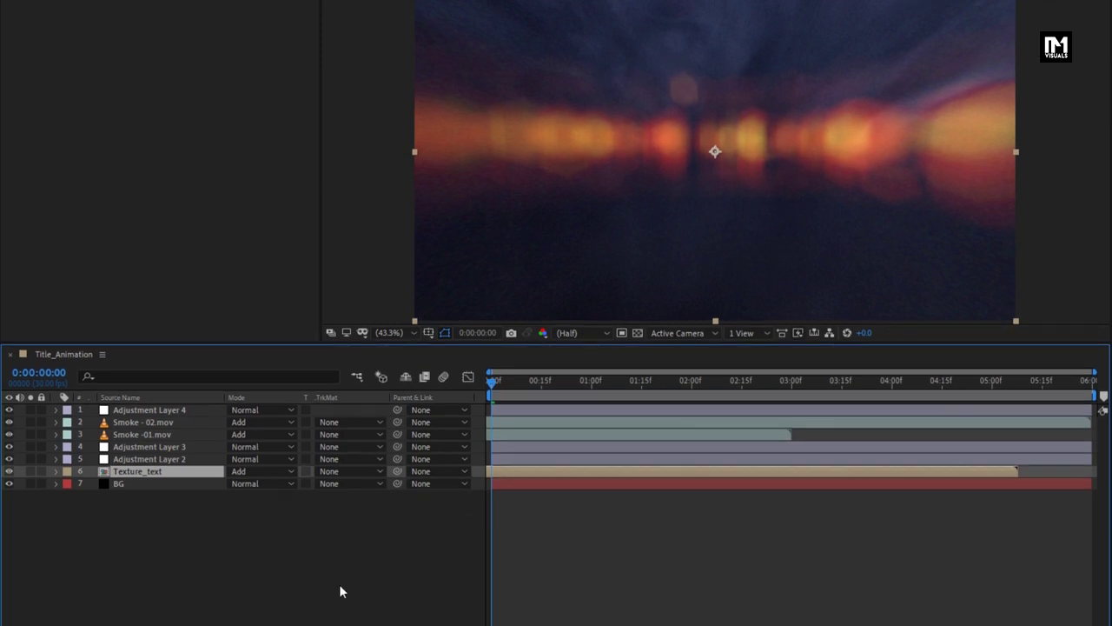
pyautogui.click(324, 615)
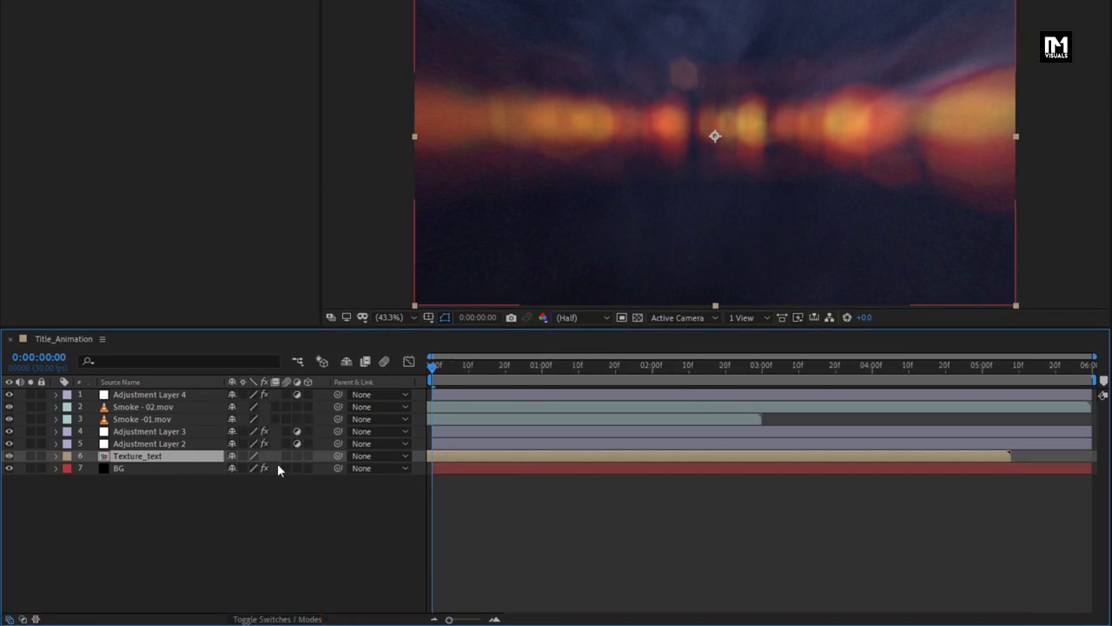
pyautogui.click(307, 455)
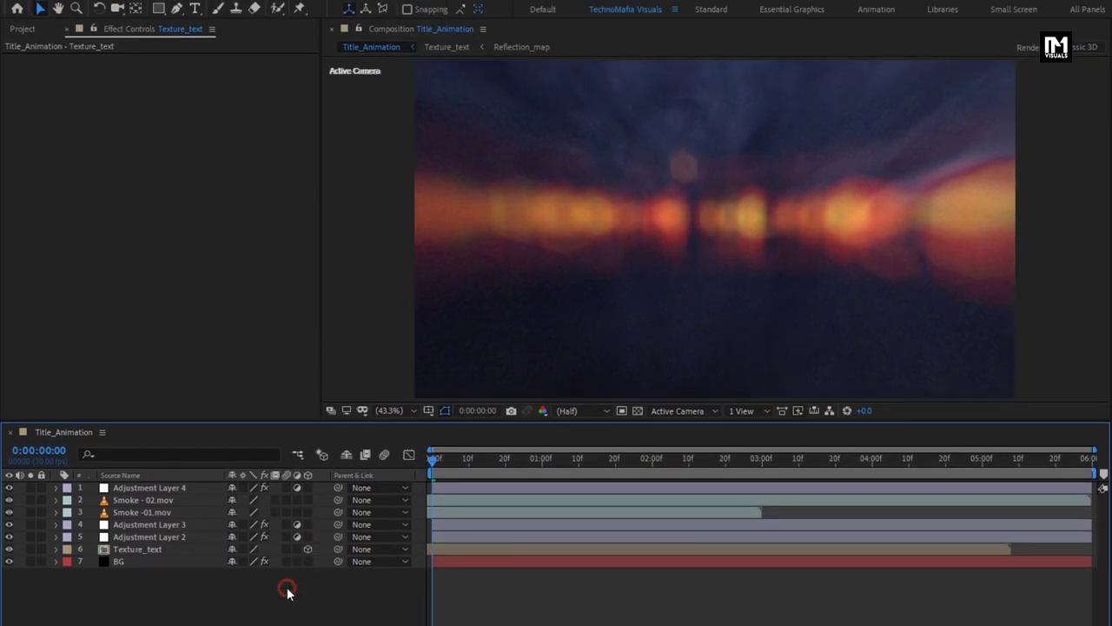
# Add a two-node camera with the 50mm preset to Title_Animation
pyautogui.rightClick(289, 594)
pyautogui.moveTo(341, 431)
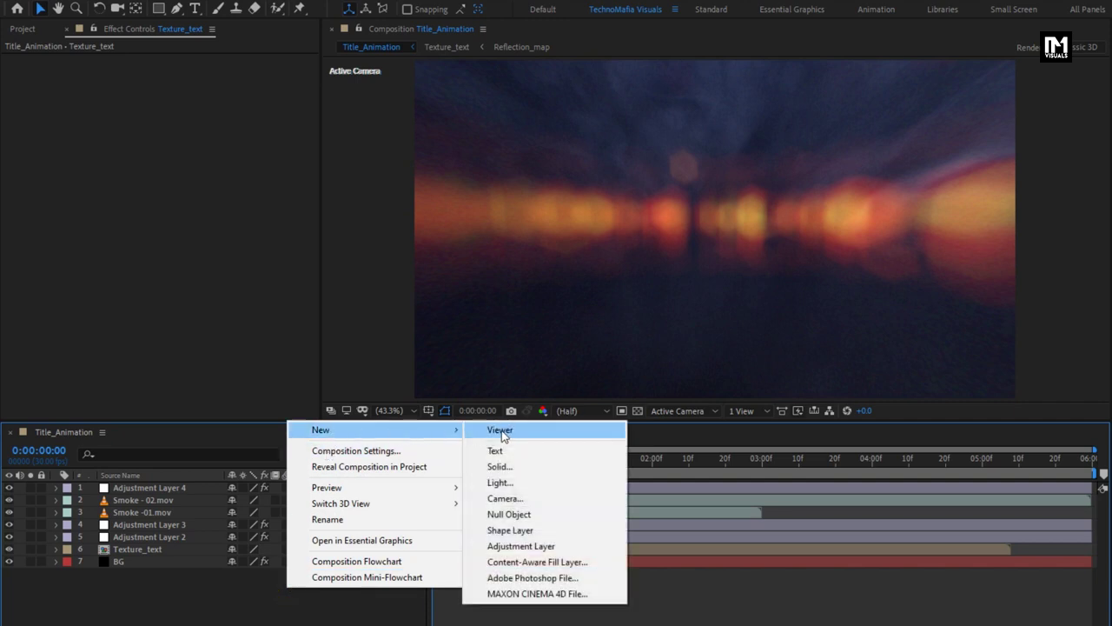
pyautogui.click(504, 498)
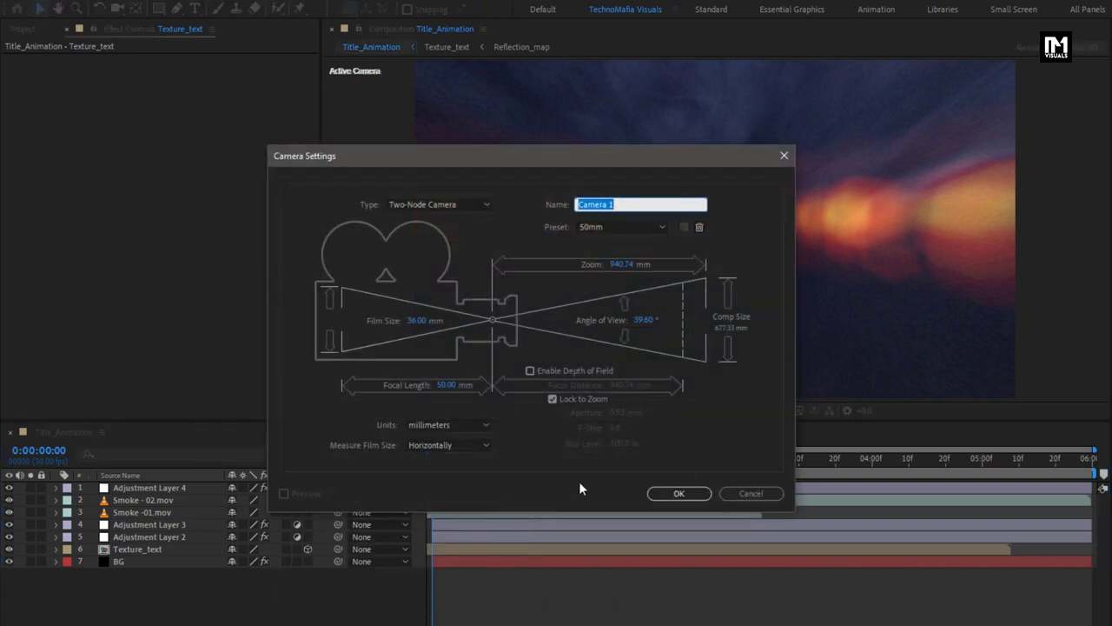
pyautogui.click(663, 492)
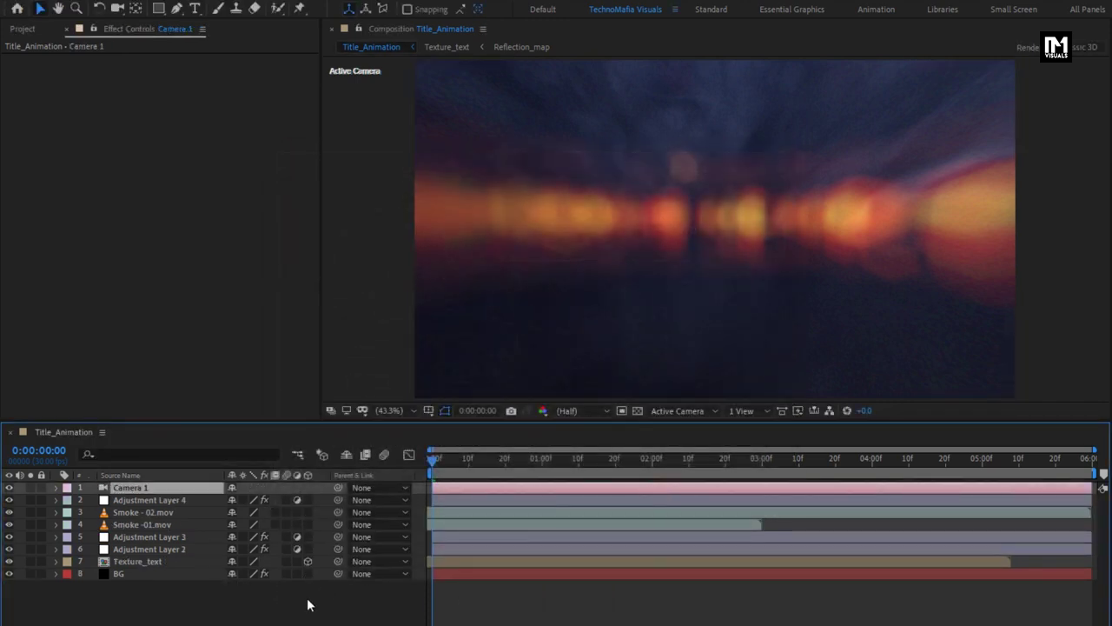
# Add a null object to Title_Animation, make it a 3D layer and parent Camera 1 to it
pyautogui.rightClick(281, 606)
pyautogui.moveTo(318, 448)
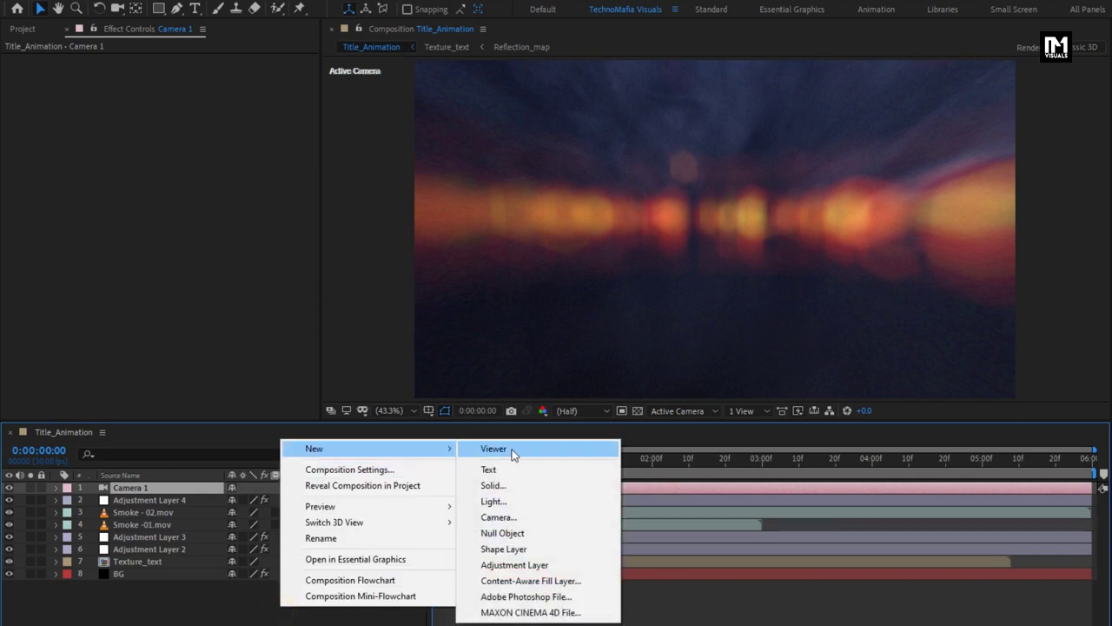
pyautogui.click(502, 532)
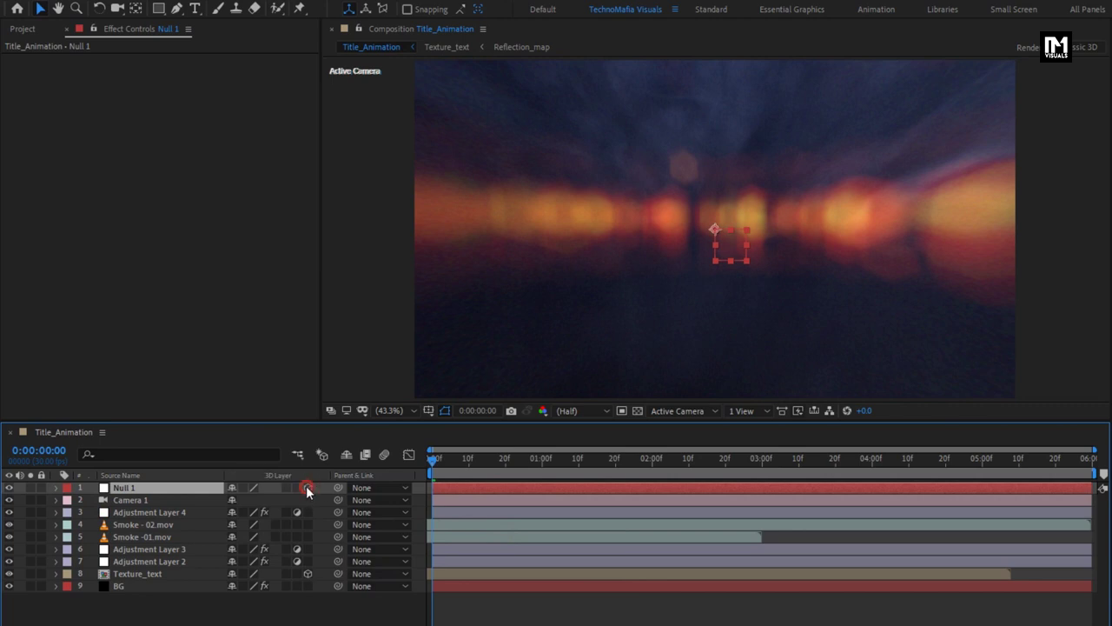
pyautogui.click(305, 487)
pyautogui.click(146, 500)
pyautogui.click(365, 501)
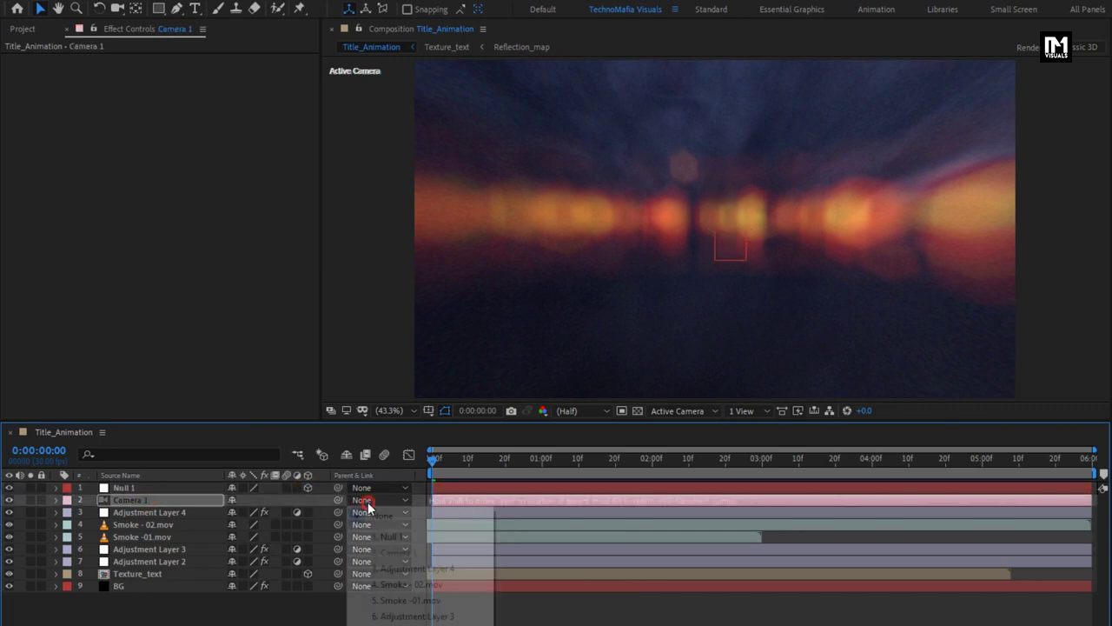
pyautogui.click(384, 536)
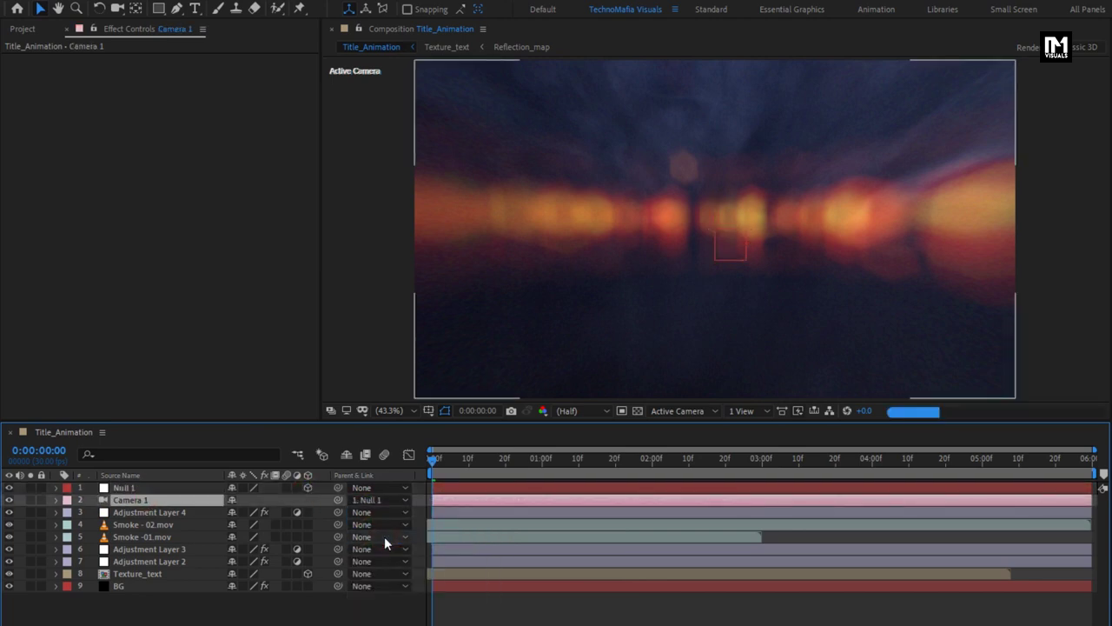
# End the work area at 5 seconds and keyframe the null's Position at 960, 540, 0 there
pyautogui.click(138, 489)
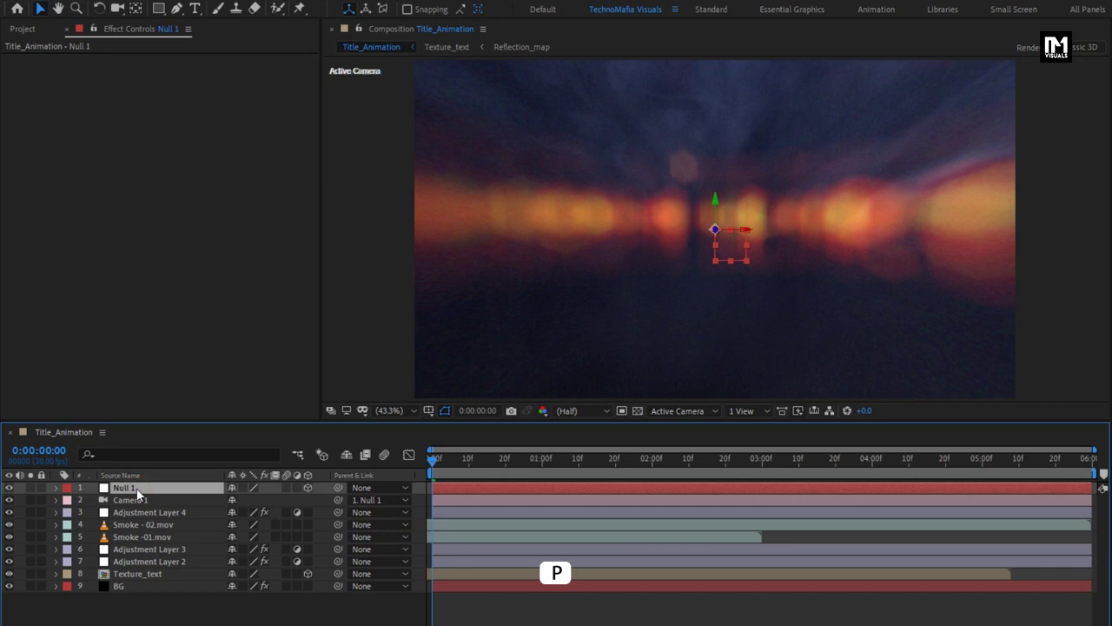
pyautogui.press('p')
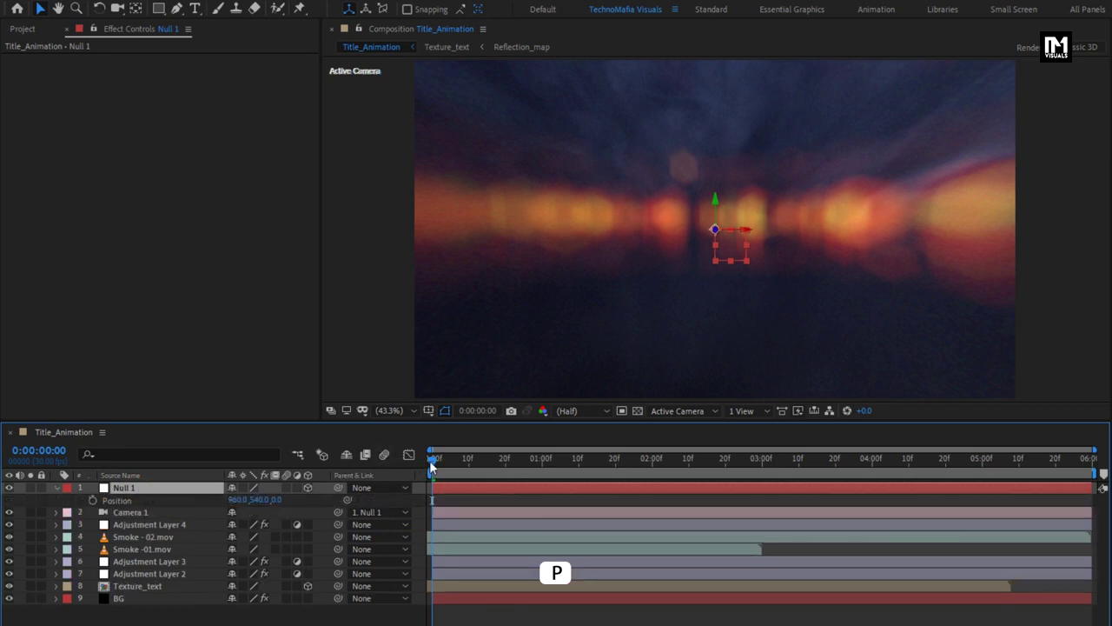
pyautogui.moveTo(430, 460); pyautogui.dragTo(1083, 459)
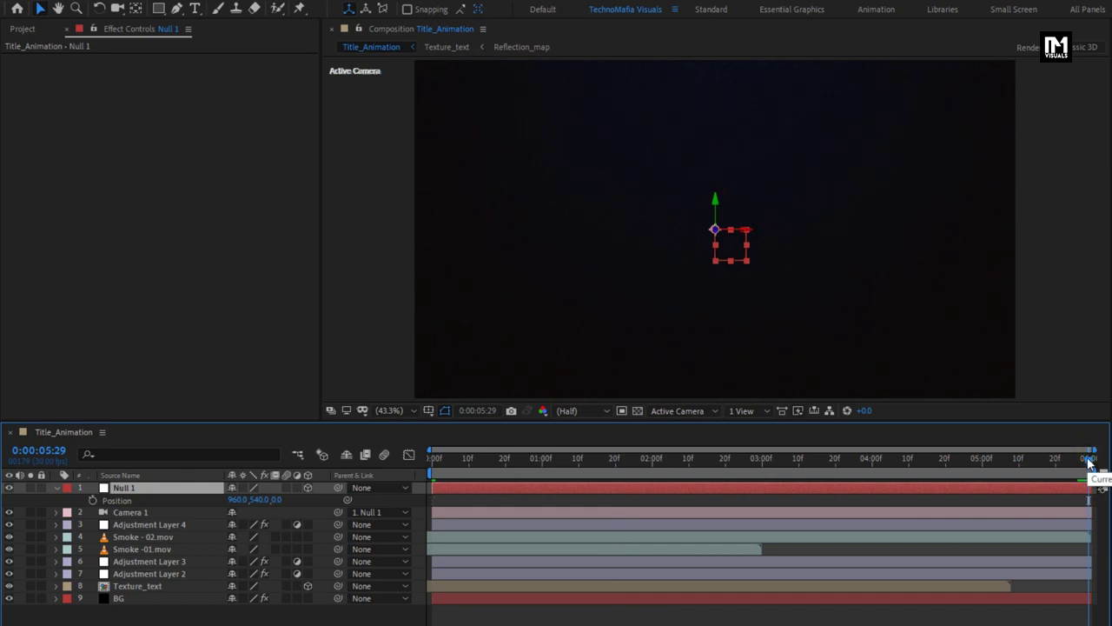
pyautogui.moveTo(982, 467); pyautogui.dragTo(986, 468)
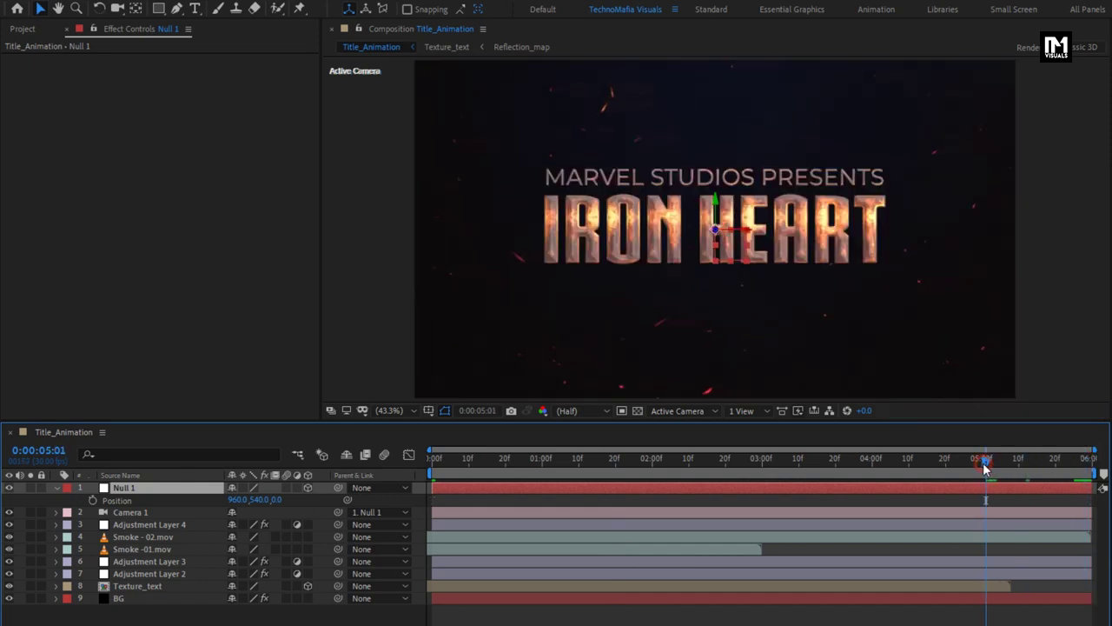
pyautogui.moveTo(1073, 475); pyautogui.dragTo(989, 478)
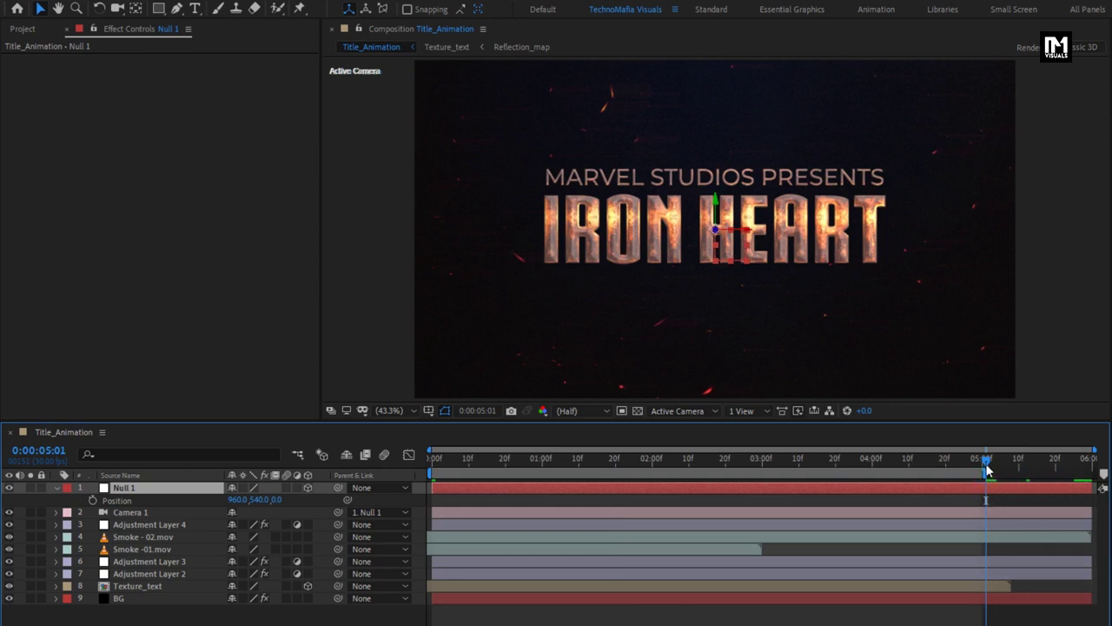
pyautogui.click(92, 501)
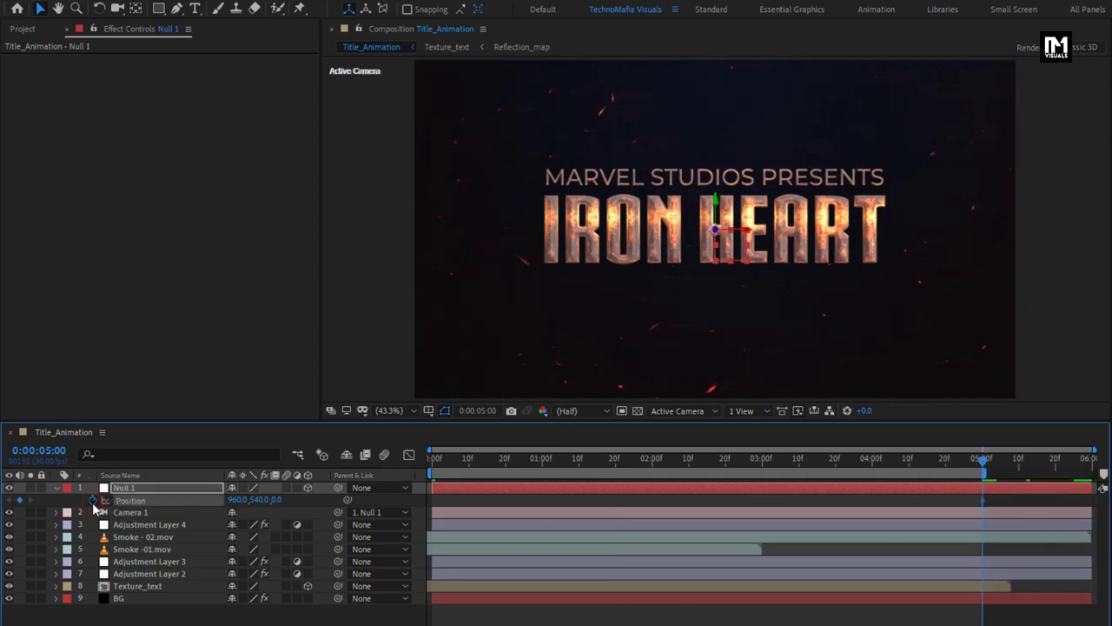
# Keyframe the null's Z Position at 202 at 1 second and 2681 at the first frame, and preview the camera move
pyautogui.click(542, 467)
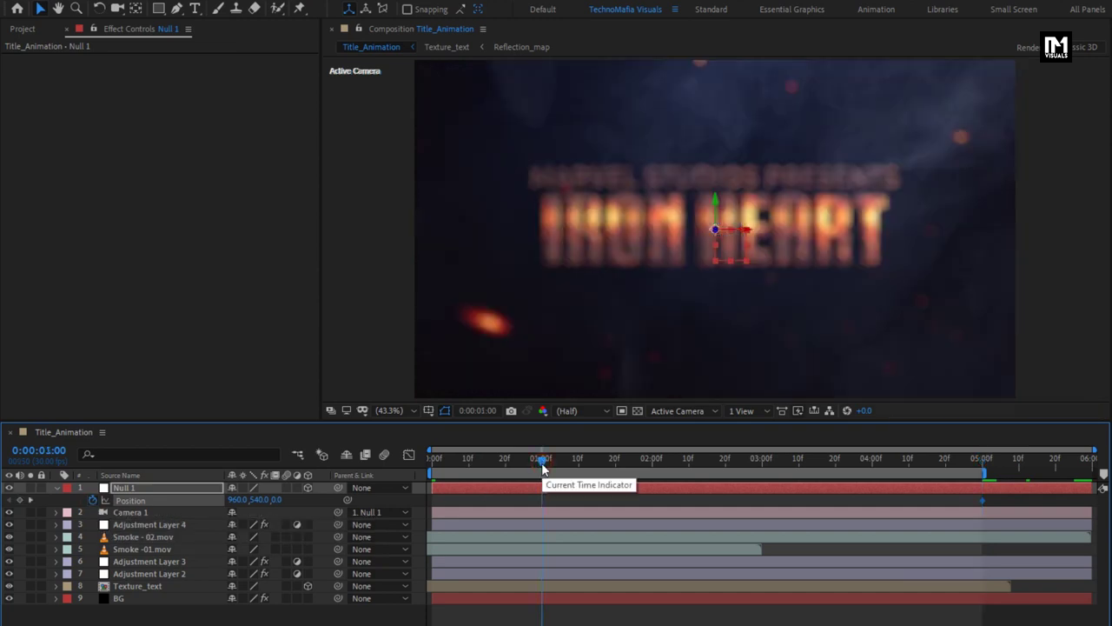
pyautogui.moveTo(276, 501); pyautogui.dragTo(424, 498)
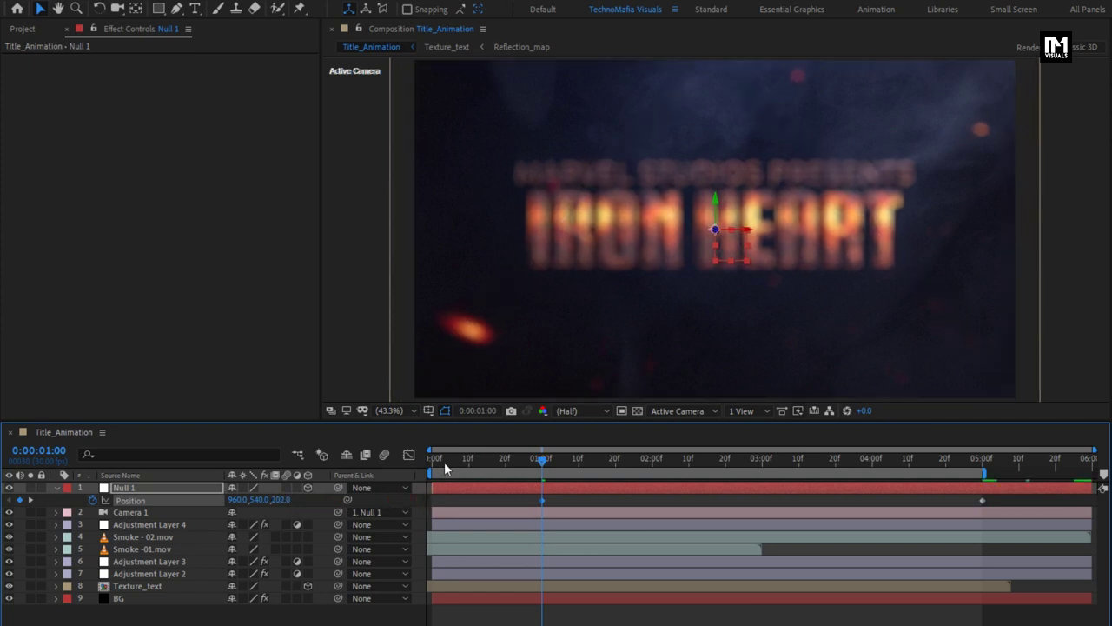
pyautogui.moveTo(280, 500); pyautogui.dragTo(306, 512)
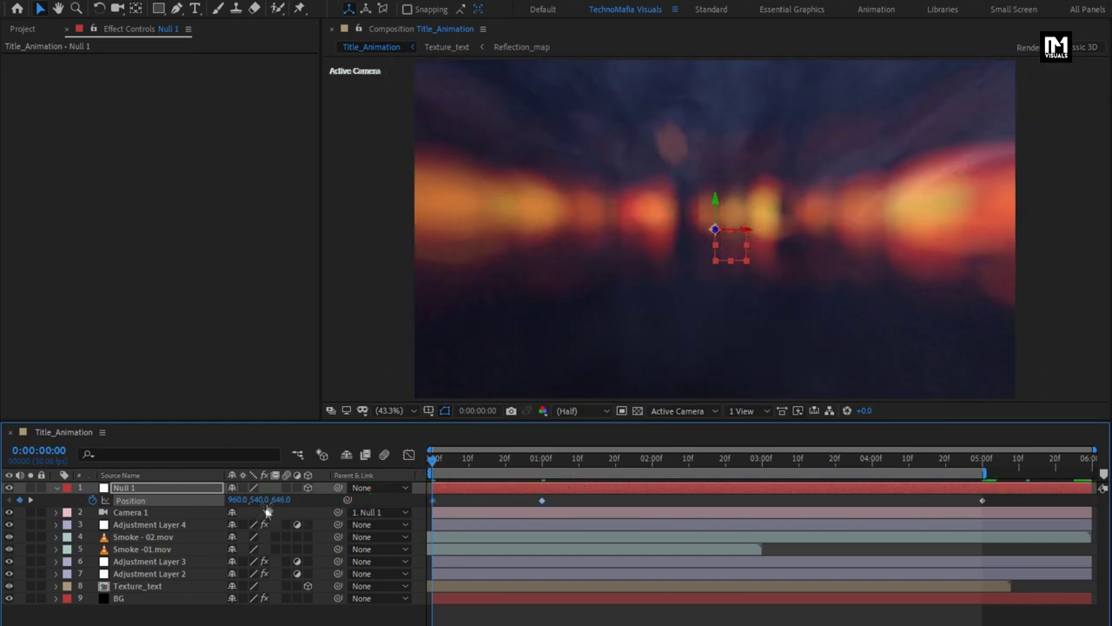
pyautogui.moveTo(447, 499); pyautogui.dragTo(731, 498)
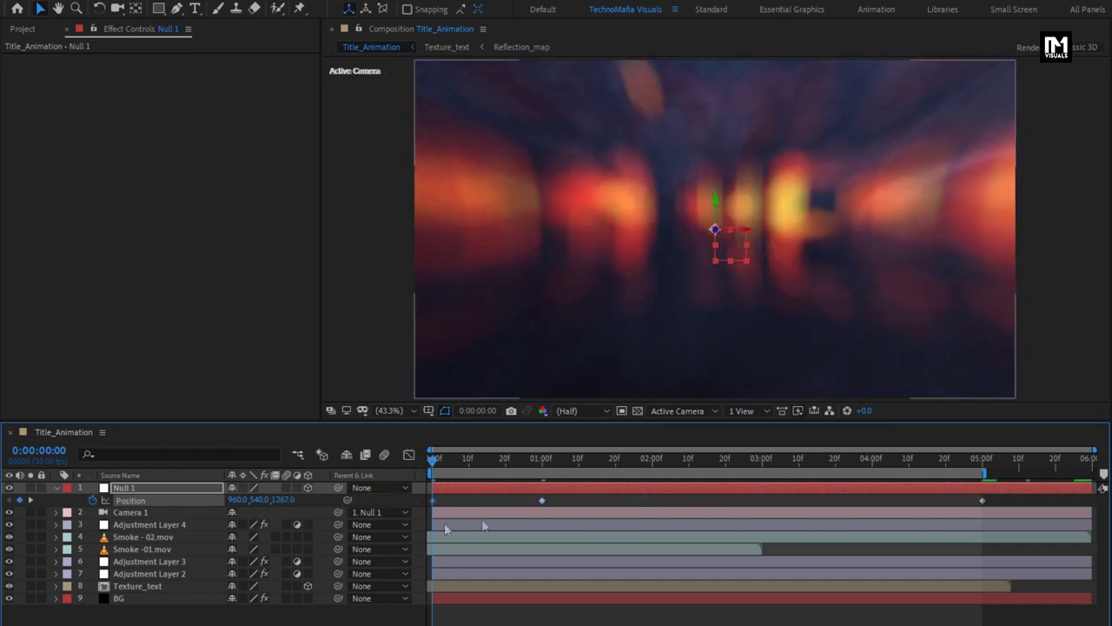
pyautogui.moveTo(275, 500); pyautogui.dragTo(606, 508)
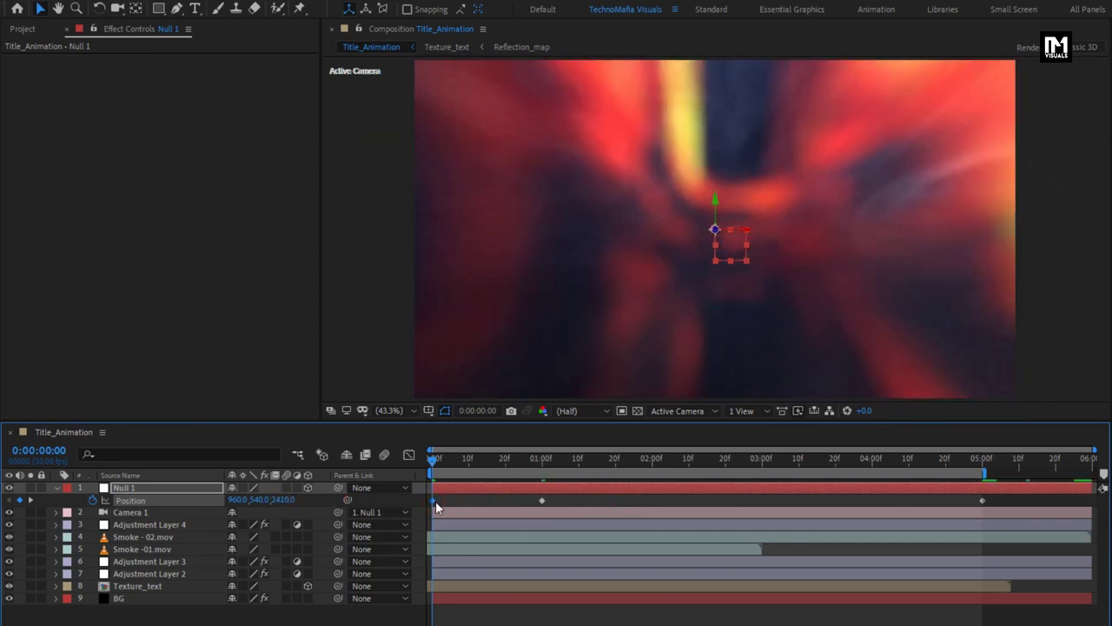
pyautogui.moveTo(277, 509); pyautogui.dragTo(370, 504)
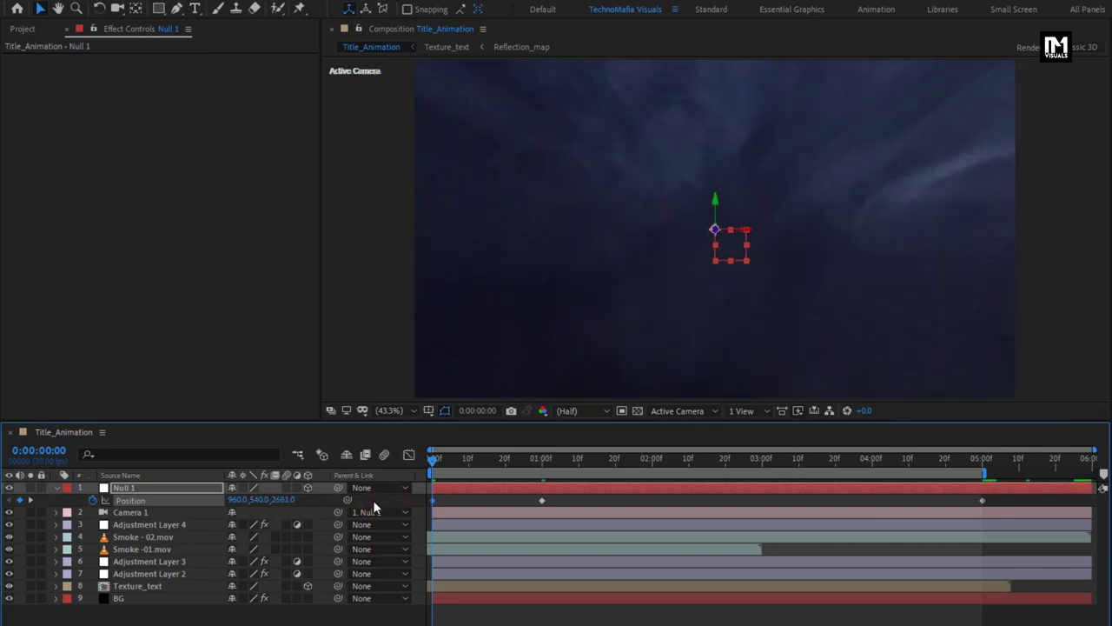
pyautogui.press('space')
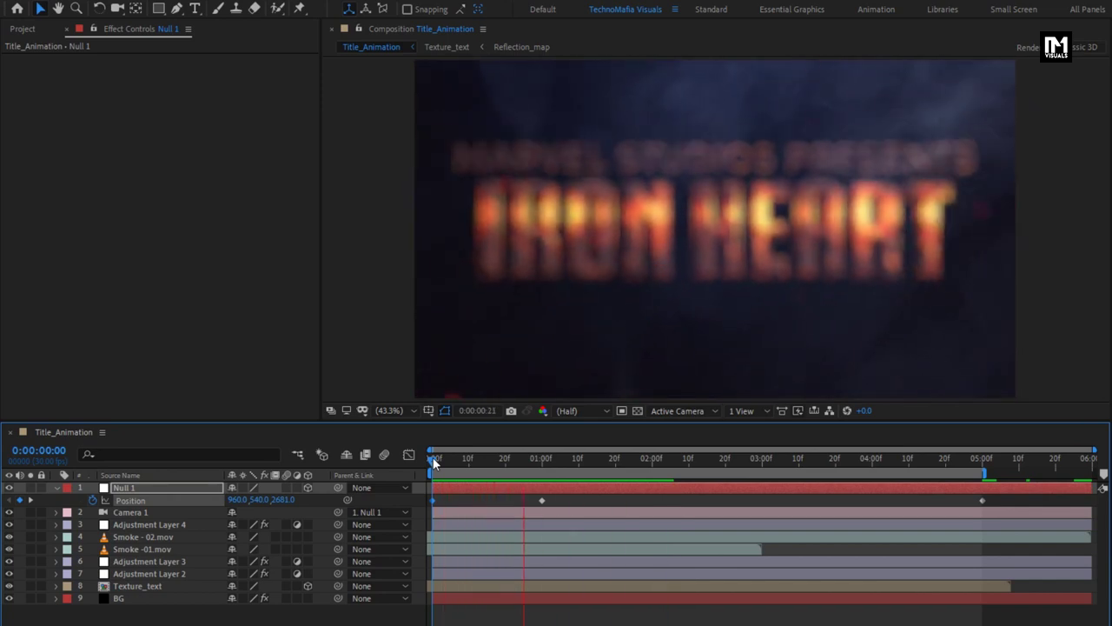
pyautogui.press('space')
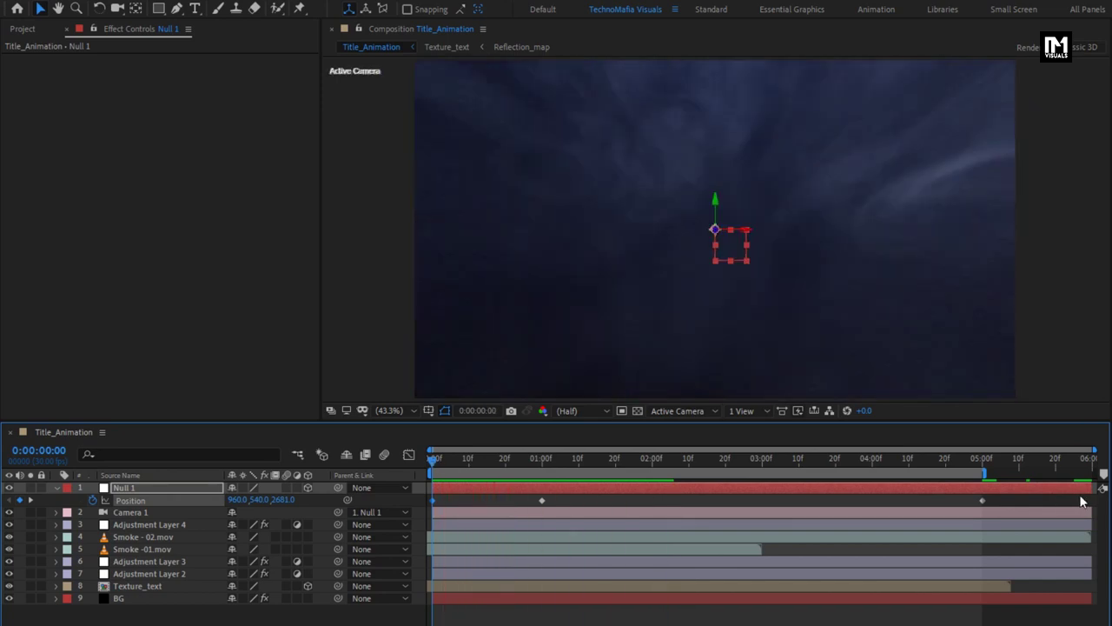
# Apply Easy Ease to all three of the null's Position keyframes
pyautogui.moveTo(999, 507); pyautogui.dragTo(428, 516)
pyautogui.rightClick(433, 501)
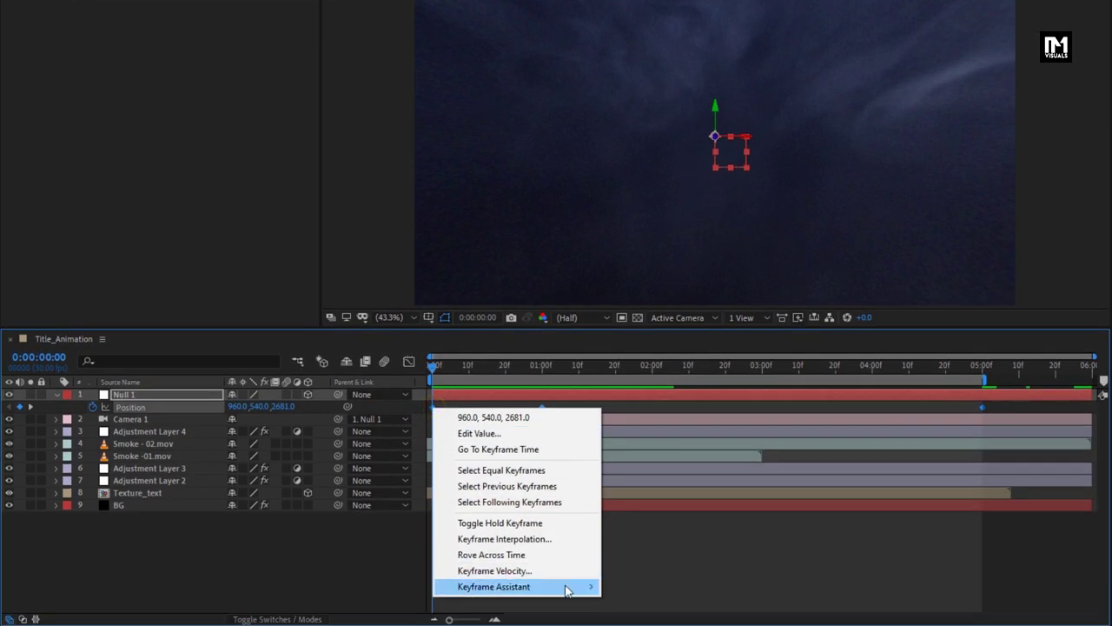
pyautogui.moveTo(592, 587)
pyautogui.click(641, 491)
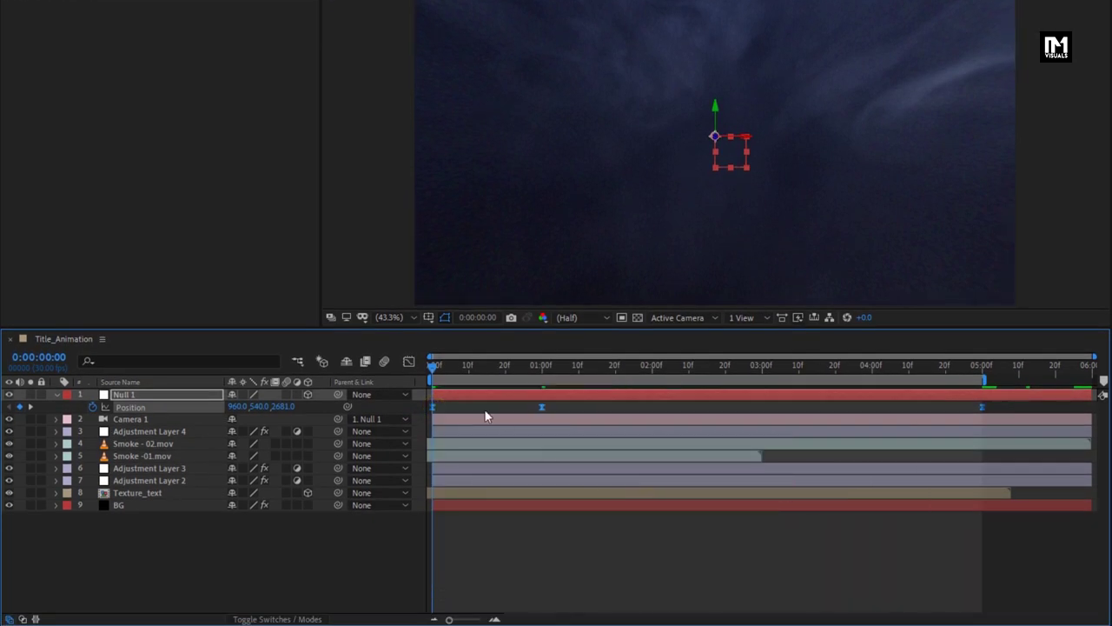
# Shape the null's Position speed graph into an early sharp peak, shift the middle keyframe slightly before 1 second, and preview the animation
pyautogui.click(407, 365)
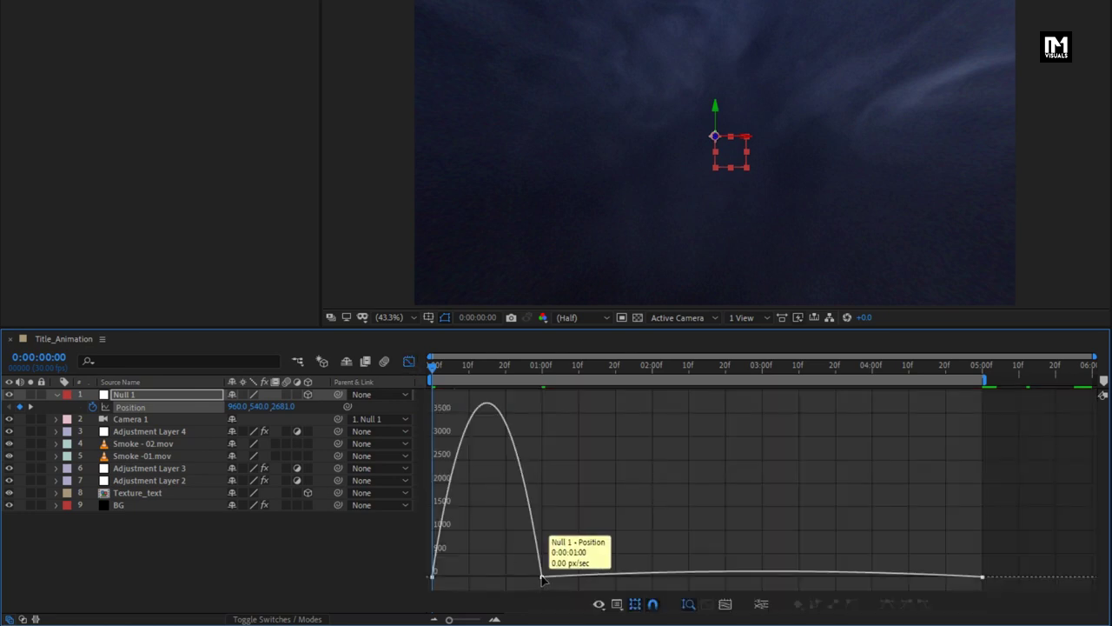
pyautogui.moveTo(525, 577); pyautogui.dragTo(486, 578)
pyautogui.moveTo(872, 579); pyautogui.dragTo(795, 581)
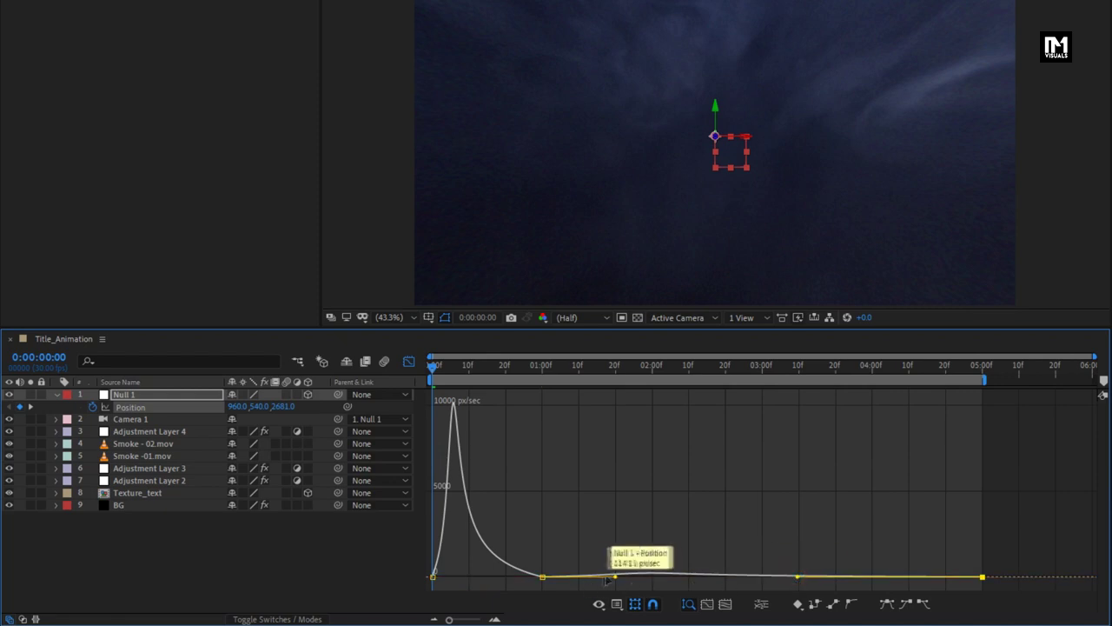
pyautogui.moveTo(611, 580); pyautogui.dragTo(538, 553)
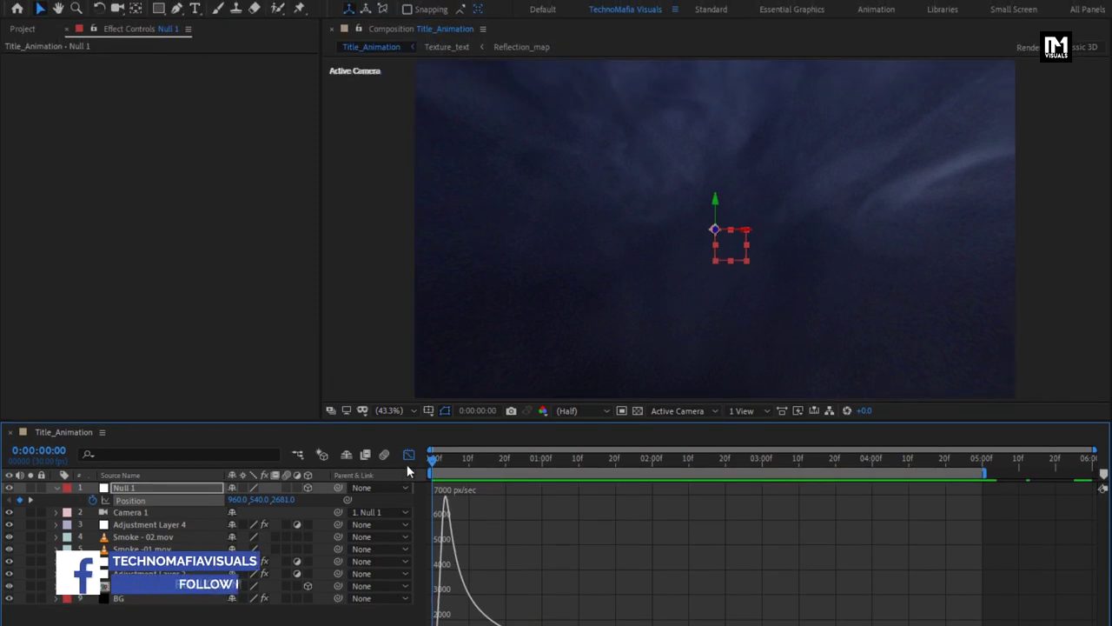
pyautogui.click(408, 433)
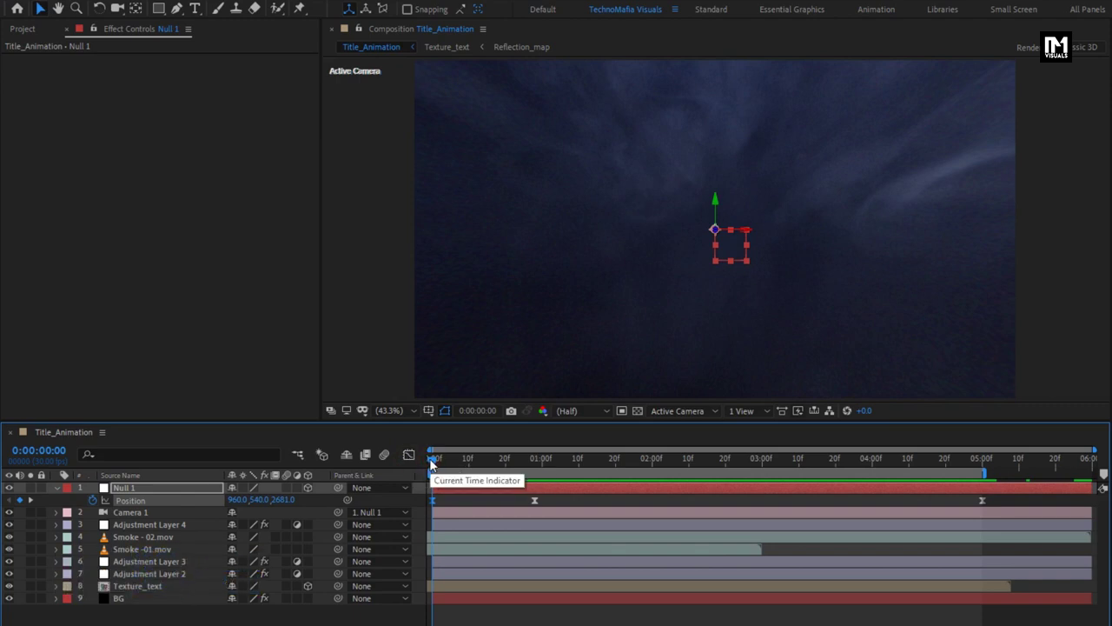
pyautogui.press('space')
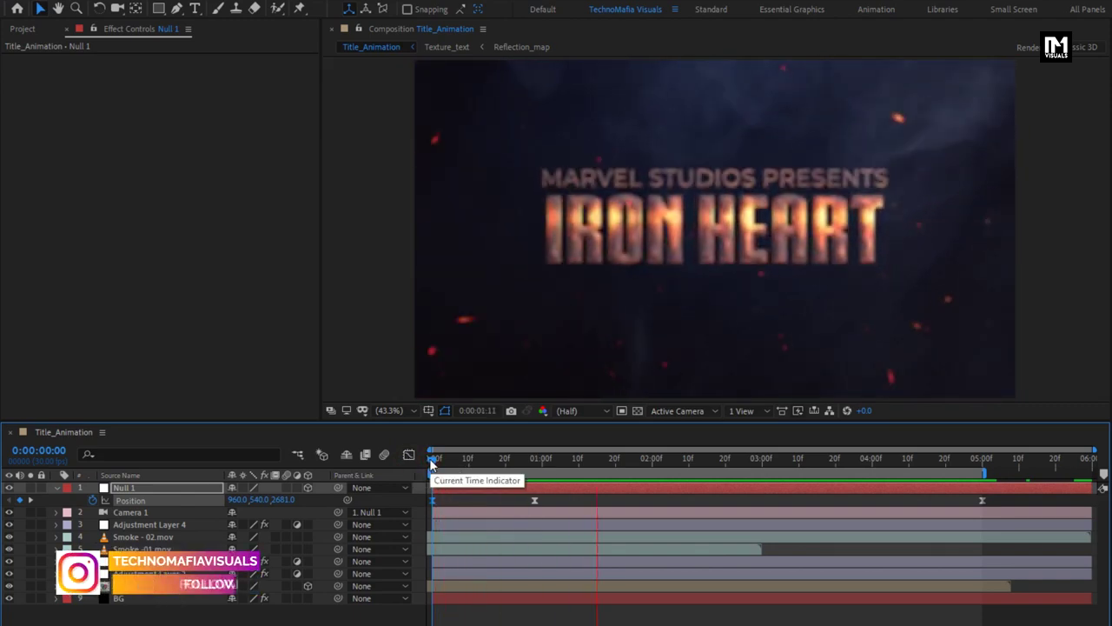